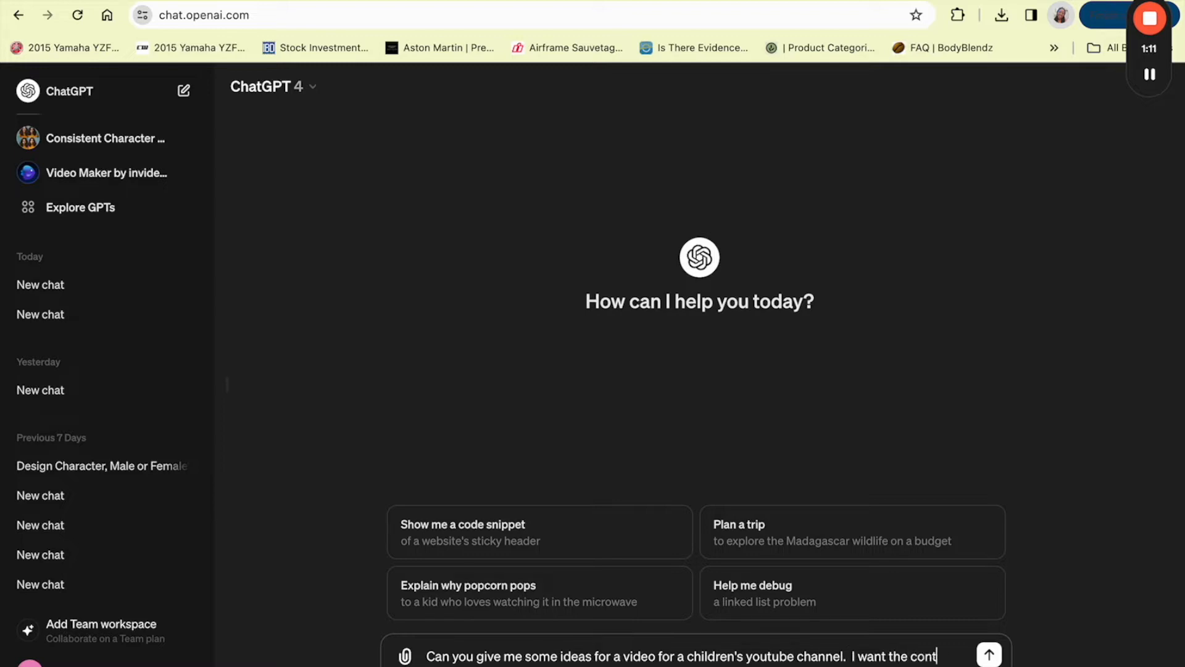
Ask ChatGPT for a few educational, versatile video topic ideas for a children's YouTube channel aimed at ages 2 to 5 years.
{"action": "type", "text": "b"}
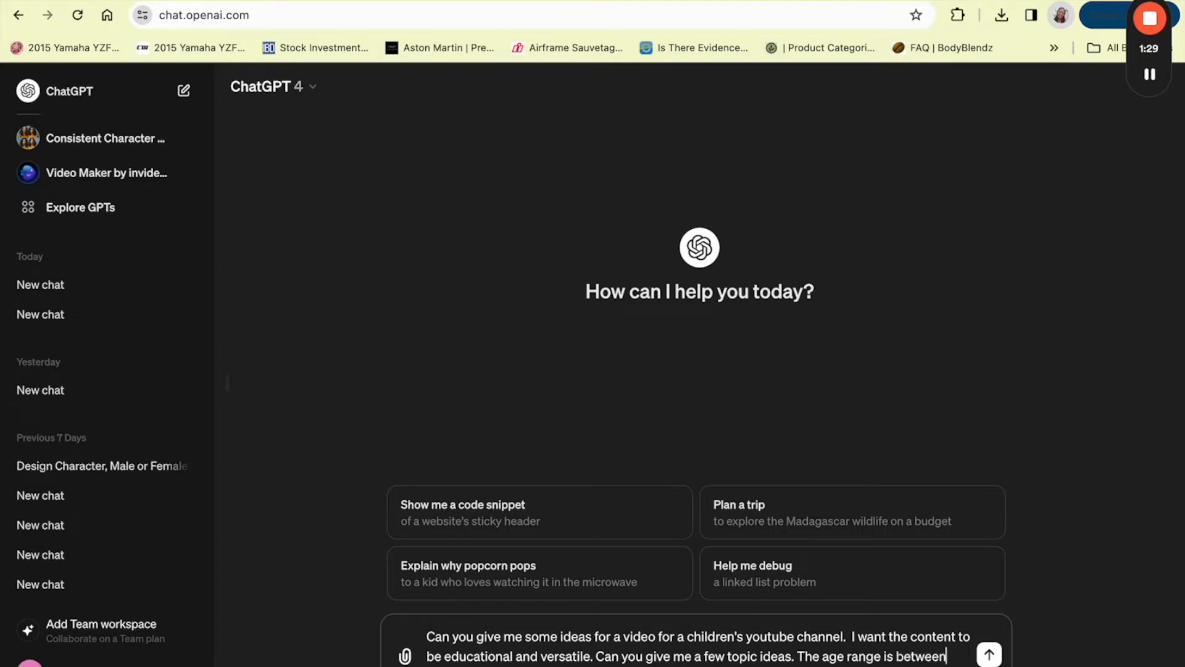
{"action": "type", "text": "ears and 5 years"}
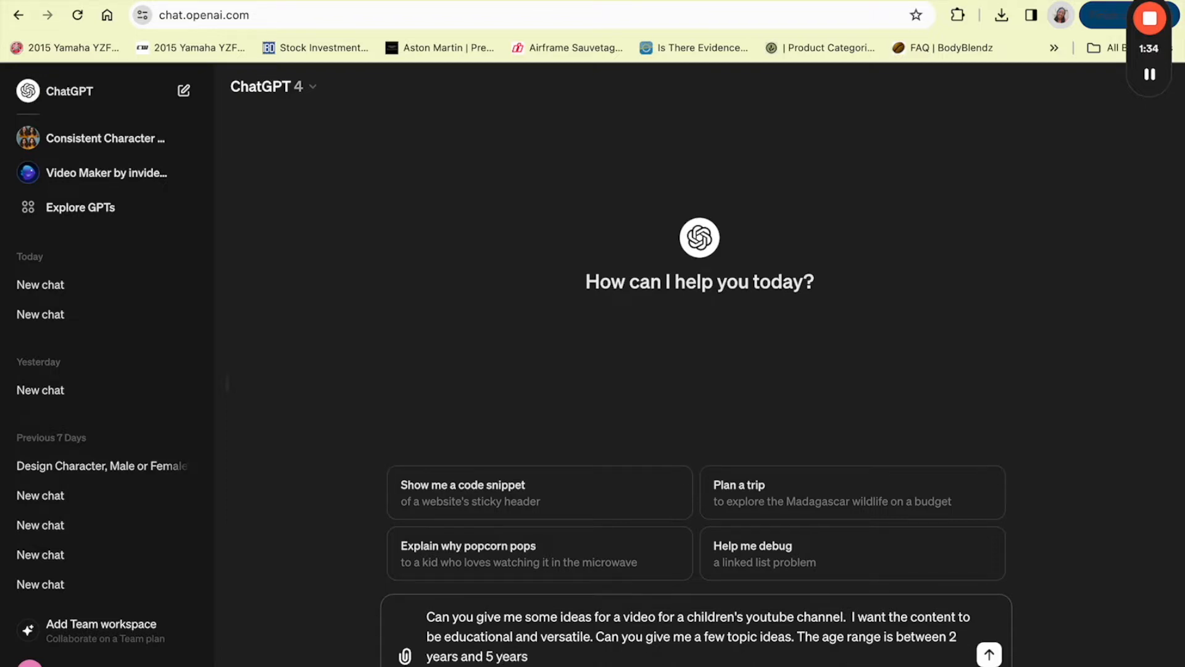
{"action": "key", "text": "Return"}
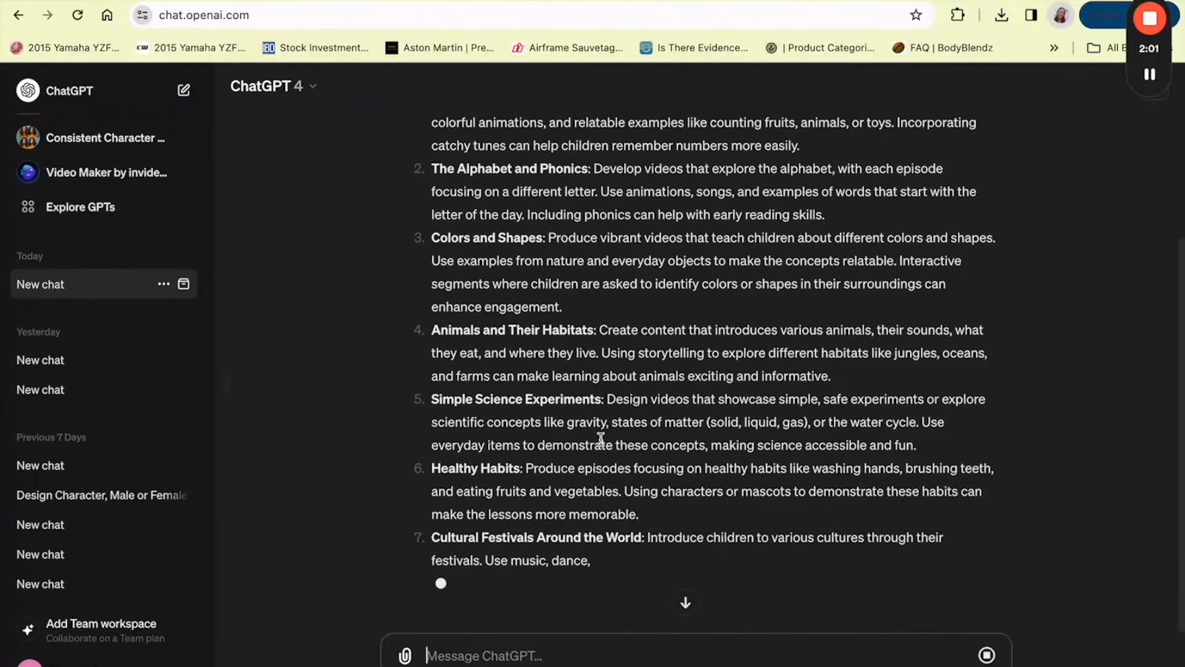
Read through the suggested video topics for young children.
{"action": "scroll", "coordinate": [601, 438], "scroll_direction": "up", "scroll_amount": 2}
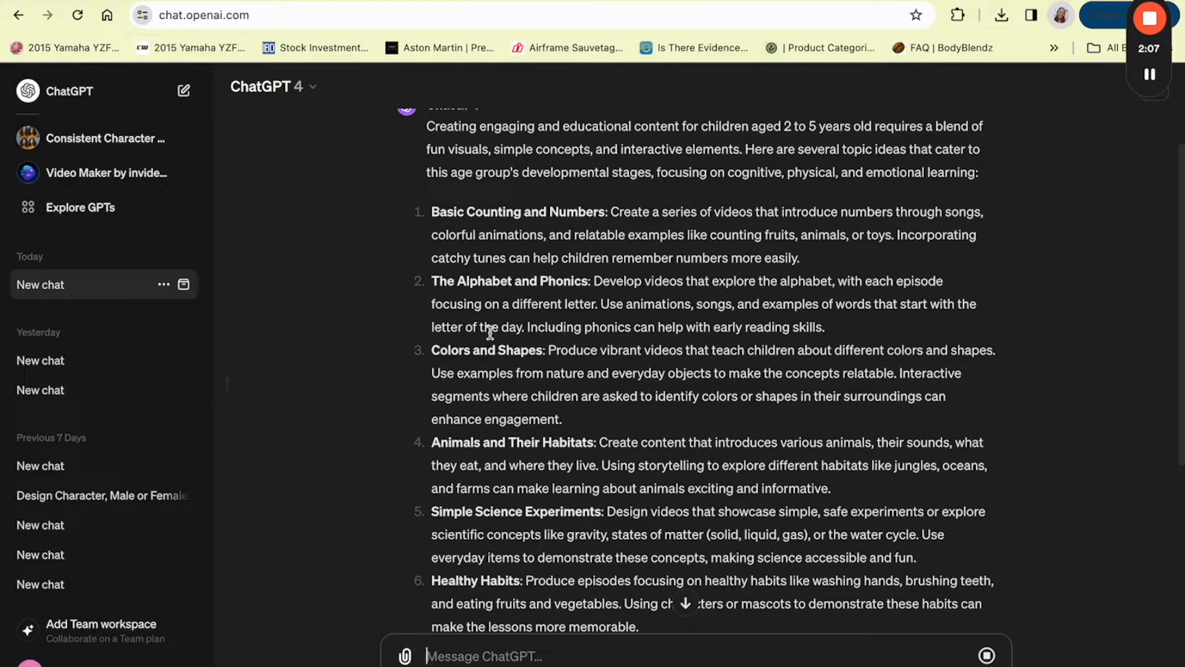
{"action": "scroll", "coordinate": [481, 389], "scroll_direction": "down", "scroll_amount": 2}
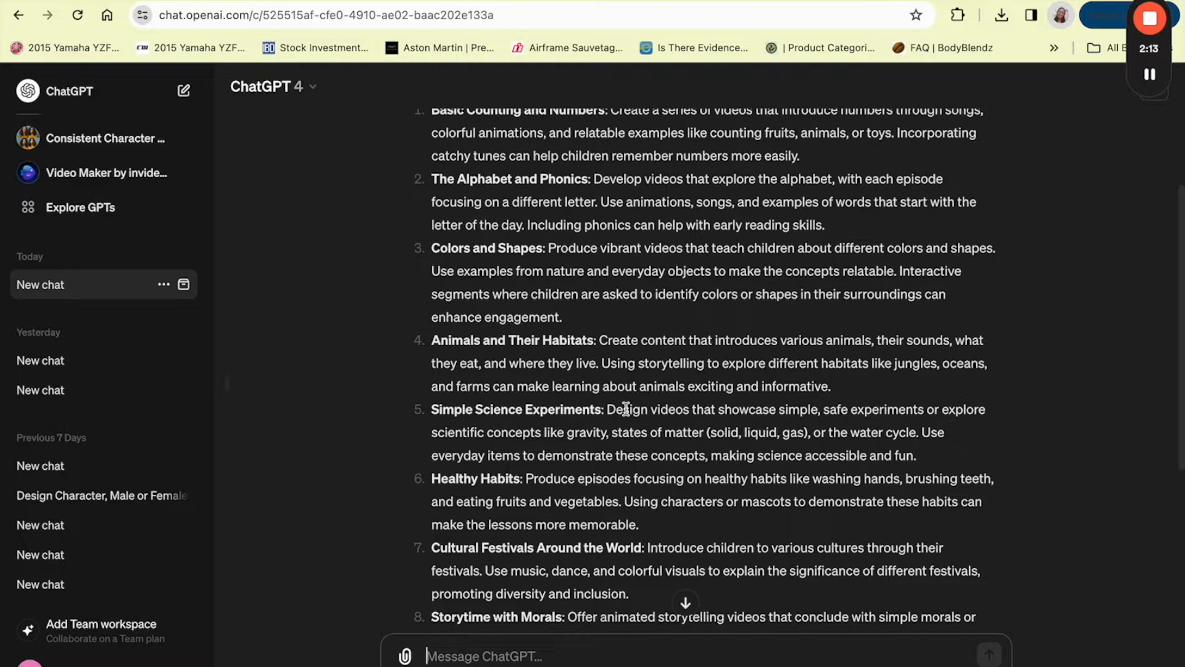
{"action": "scroll", "coordinate": [626, 409], "scroll_direction": "down", "scroll_amount": 5}
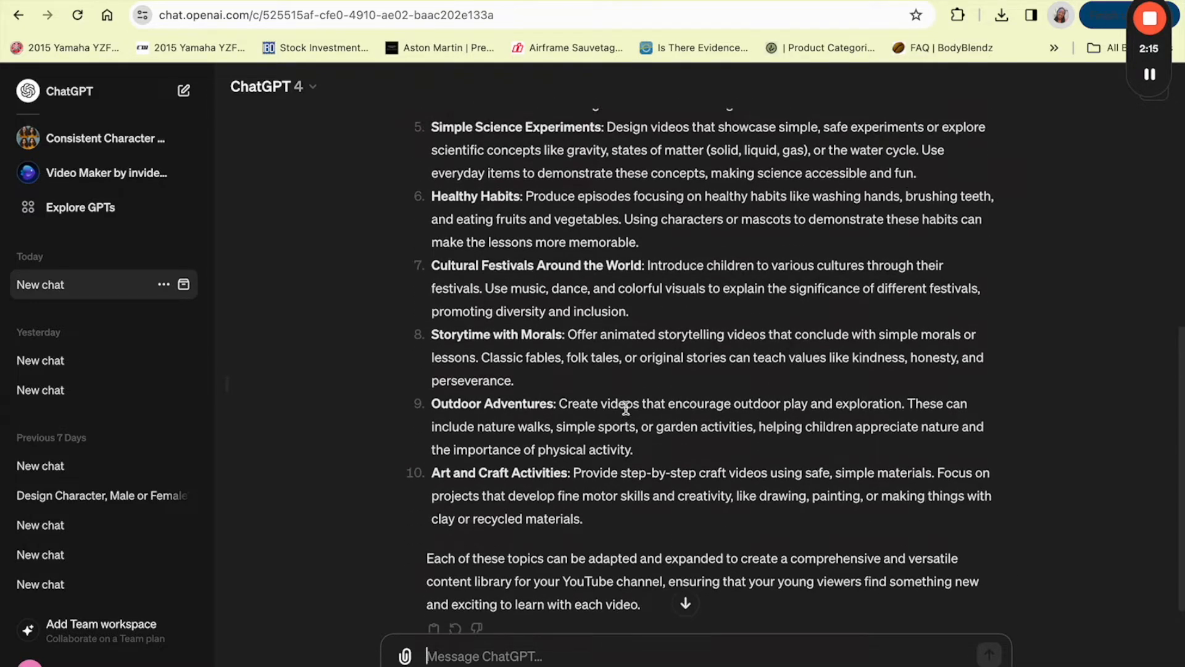
{"action": "scroll", "coordinate": [626, 408], "scroll_direction": "up", "scroll_amount": 5}
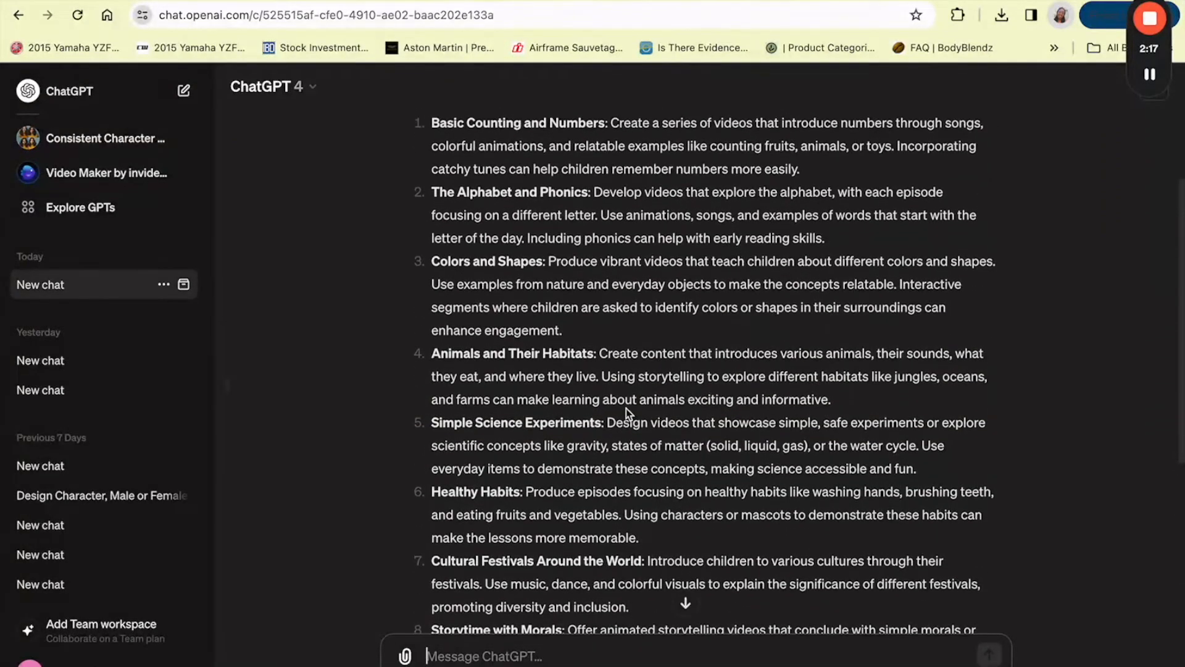
{"action": "scroll", "coordinate": [551, 305], "scroll_direction": "up", "scroll_amount": 2}
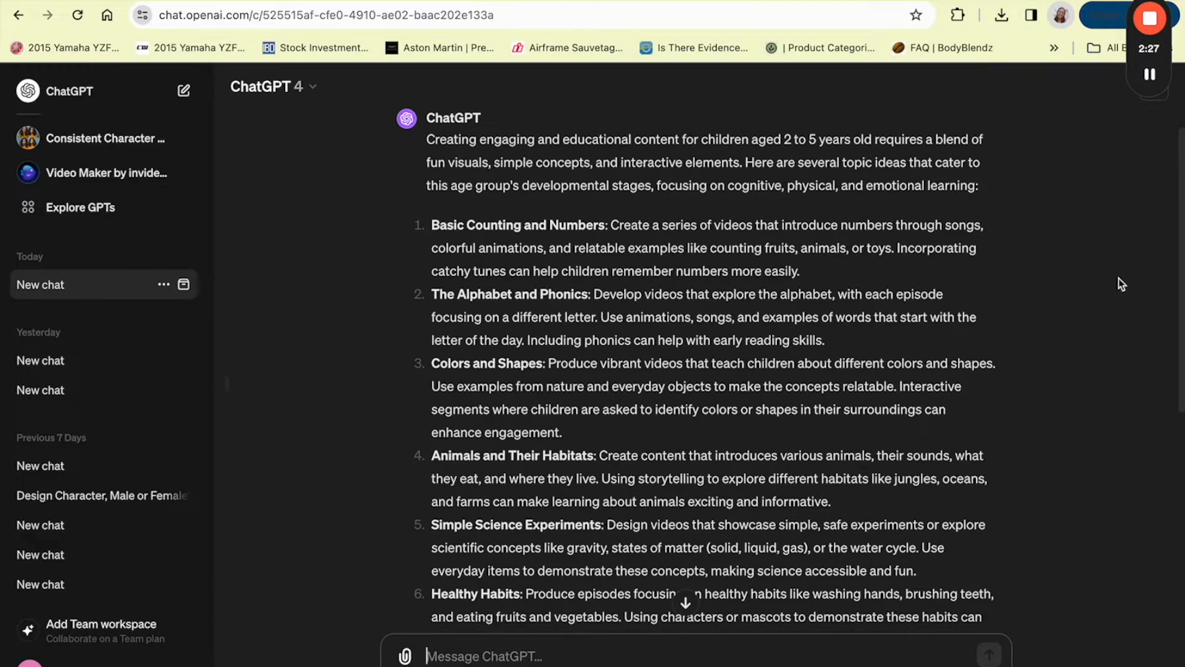
Switch to Canva and look through the YouTube design types available for a new design.
{"action": "left_click", "coordinate": [1150, 74]}
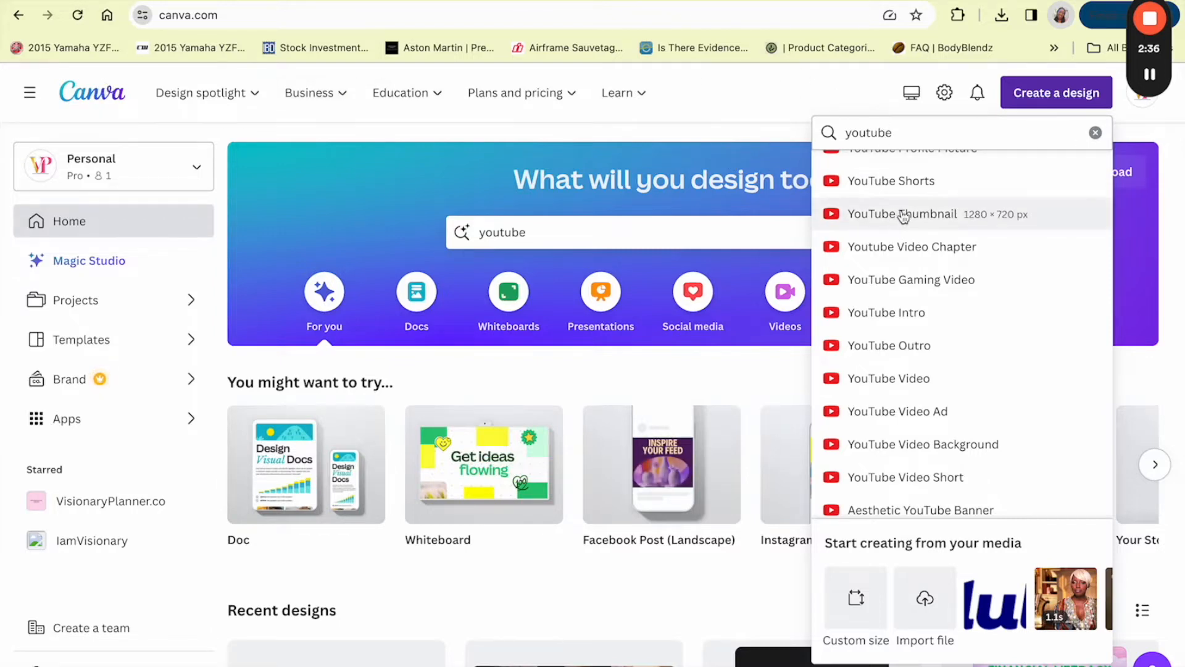
{"action": "scroll", "coordinate": [897, 254], "scroll_direction": "up", "scroll_amount": 2}
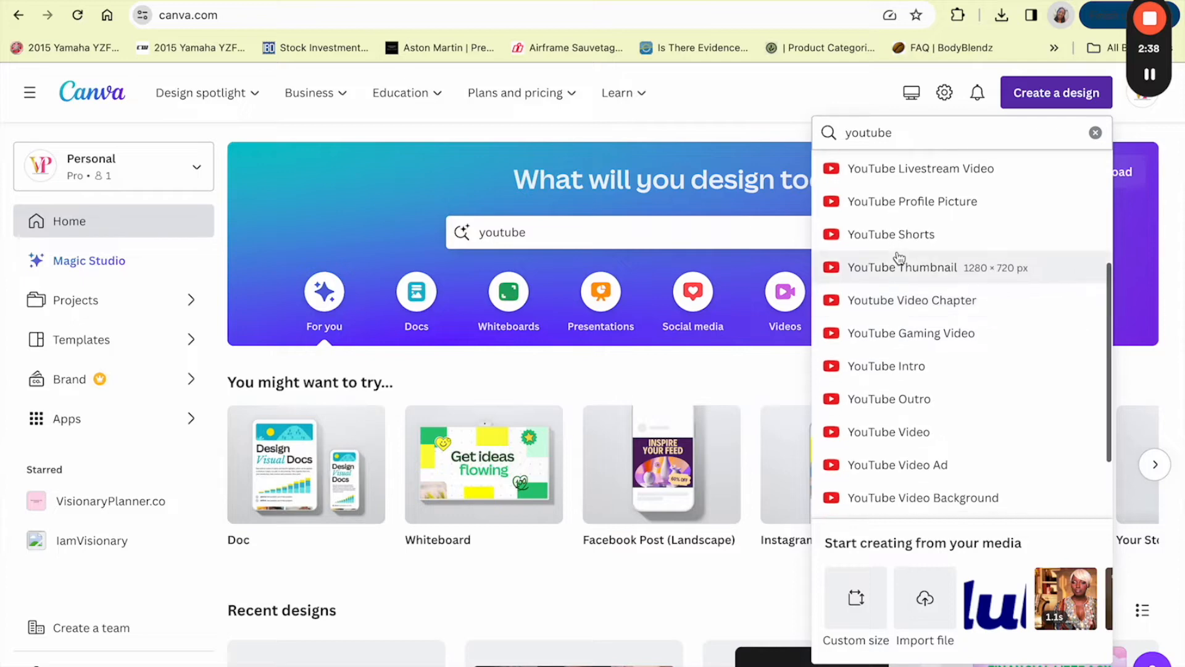
{"action": "scroll", "coordinate": [932, 247], "scroll_direction": "up", "scroll_amount": 3}
{"action": "scroll", "coordinate": [932, 253], "scroll_direction": "down", "scroll_amount": 2}
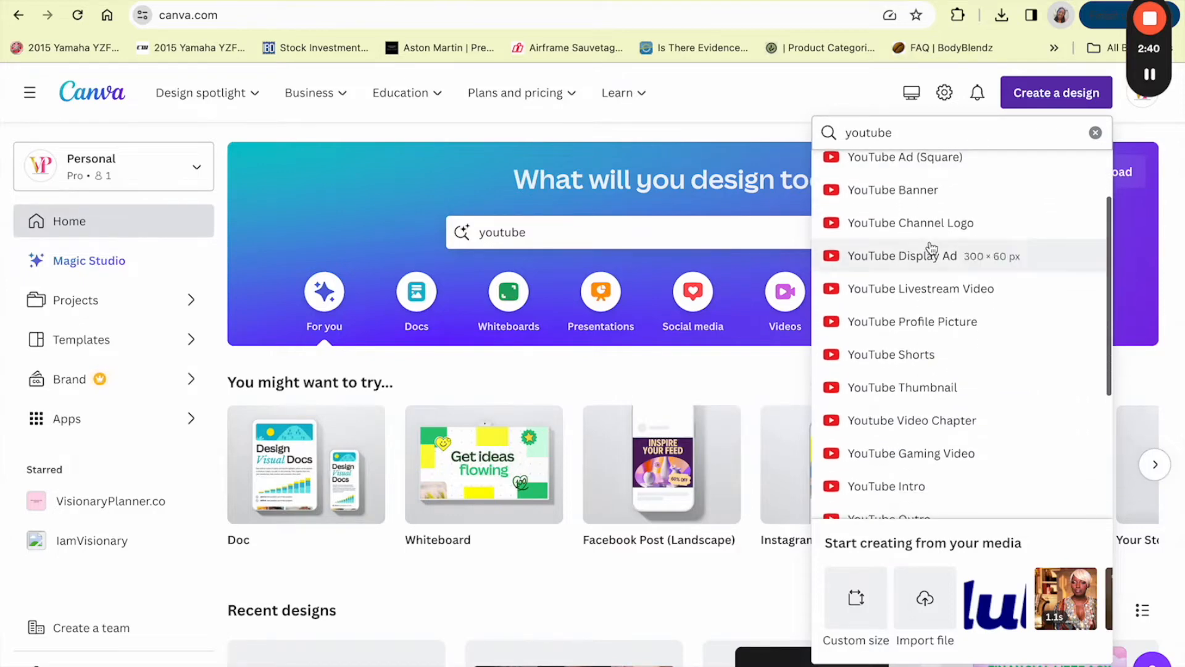
{"action": "scroll", "coordinate": [922, 386], "scroll_direction": "down", "scroll_amount": 3}
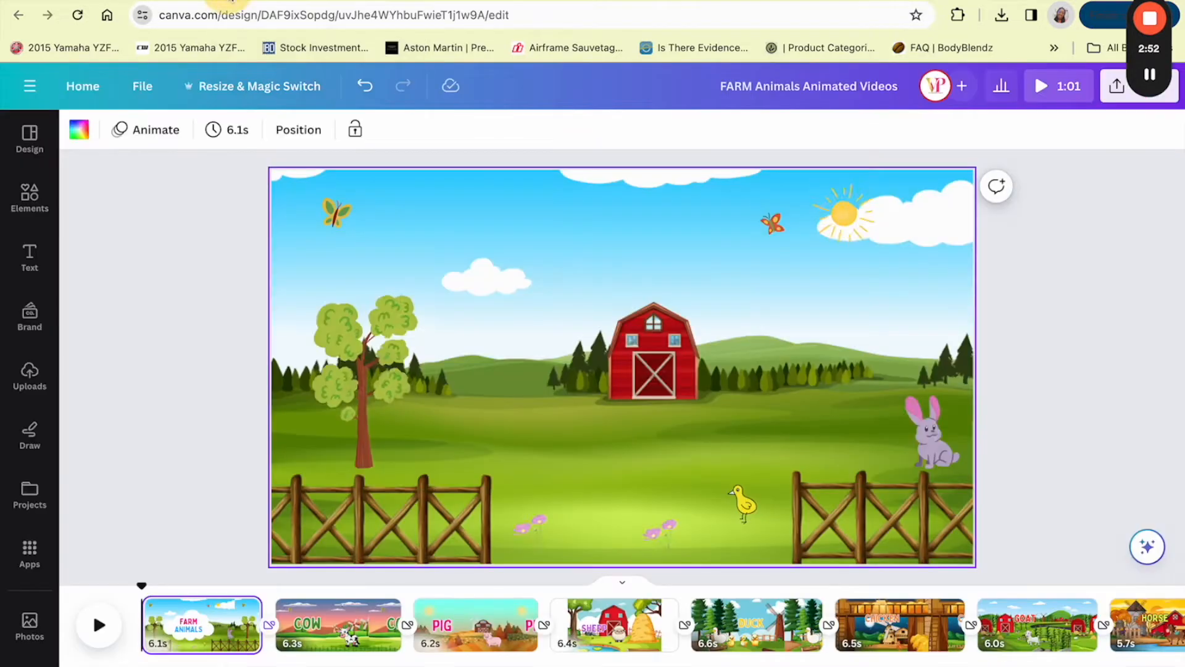
Add a blank page at the end of the FARM Animals Animated Videos design.
{"action": "left_click", "coordinate": [232, 6]}
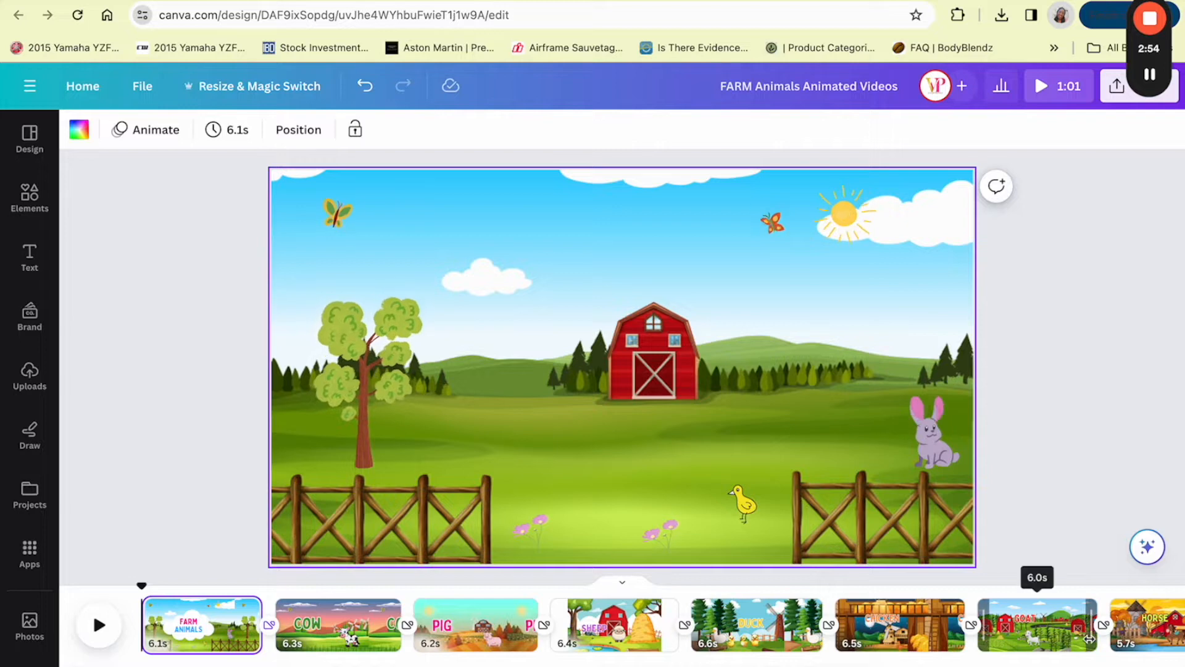
{"action": "left_click", "coordinate": [1135, 624]}
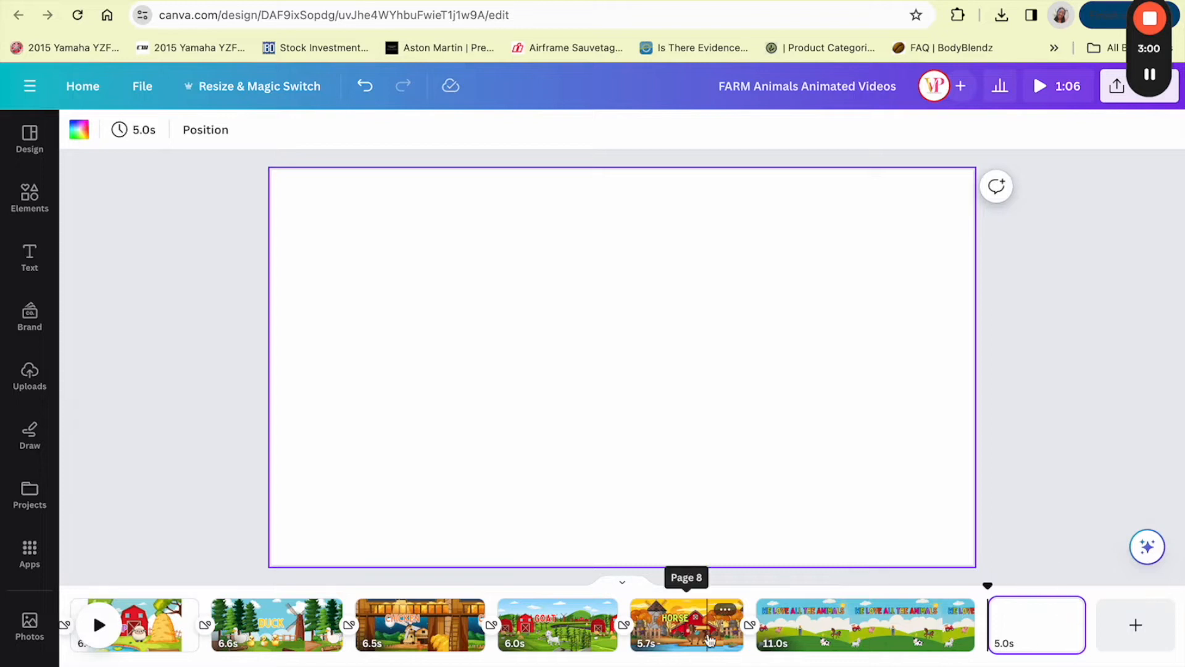
Play the farm animals video from its first page to review all the scenes.
{"action": "scroll", "coordinate": [685, 625], "scroll_direction": "left", "scroll_amount": 8}
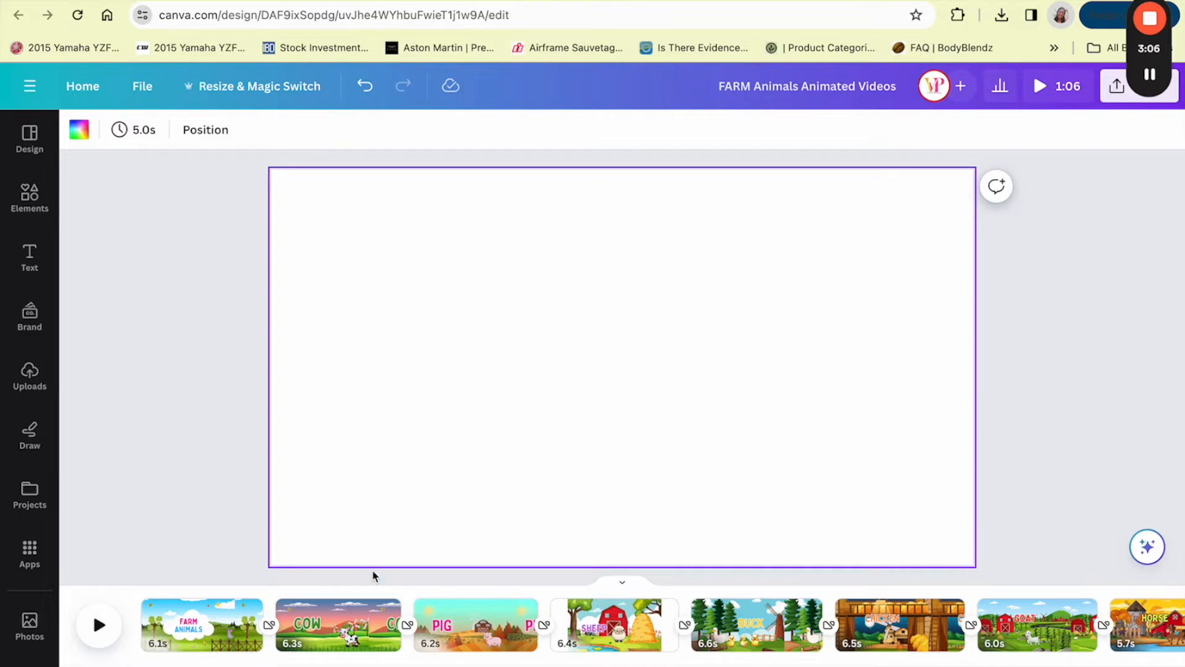
{"action": "left_click", "coordinate": [149, 604]}
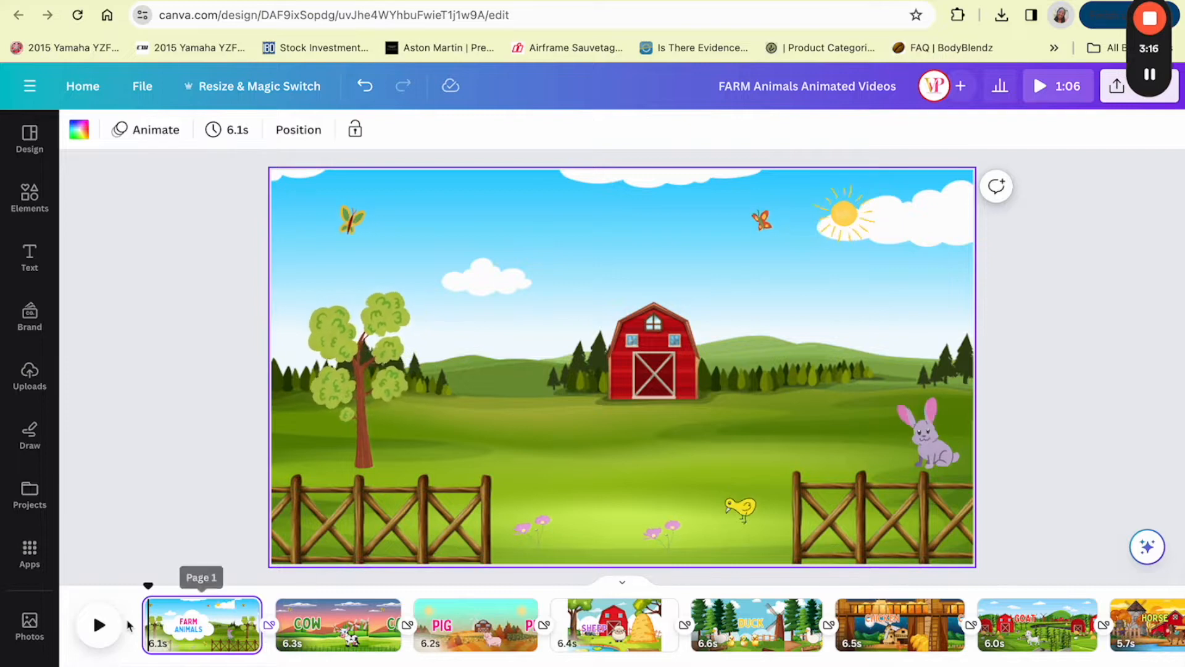
{"action": "left_click", "coordinate": [101, 625]}
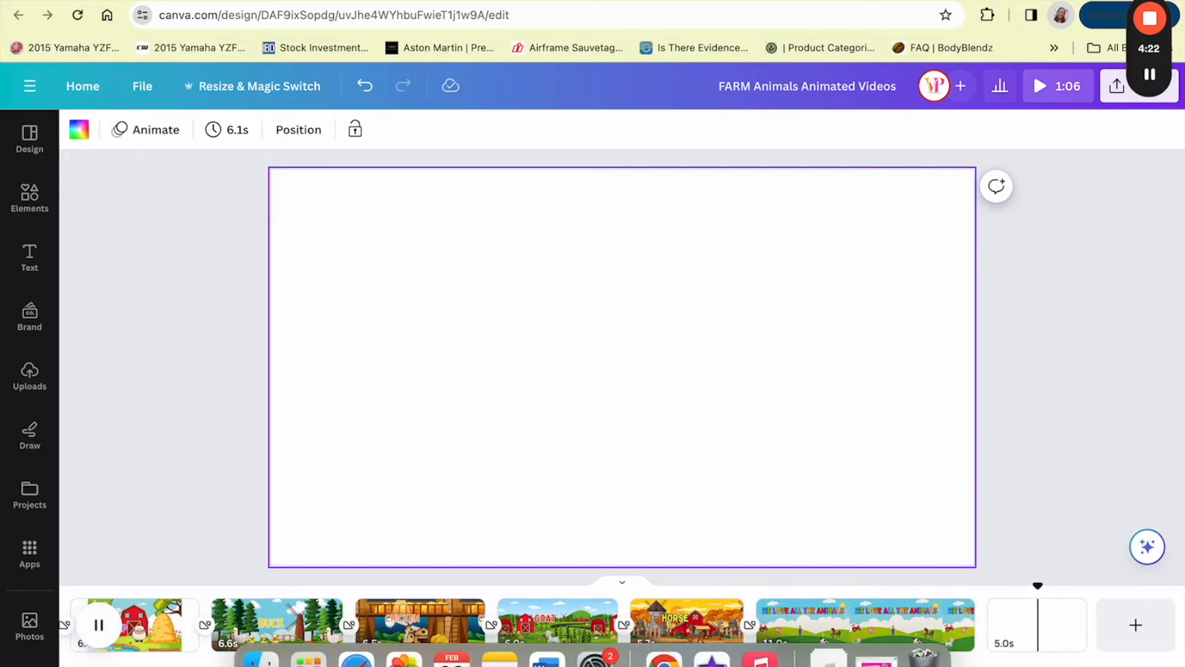
Delete the blank page at the end of the video.
{"action": "left_click", "coordinate": [1068, 611]}
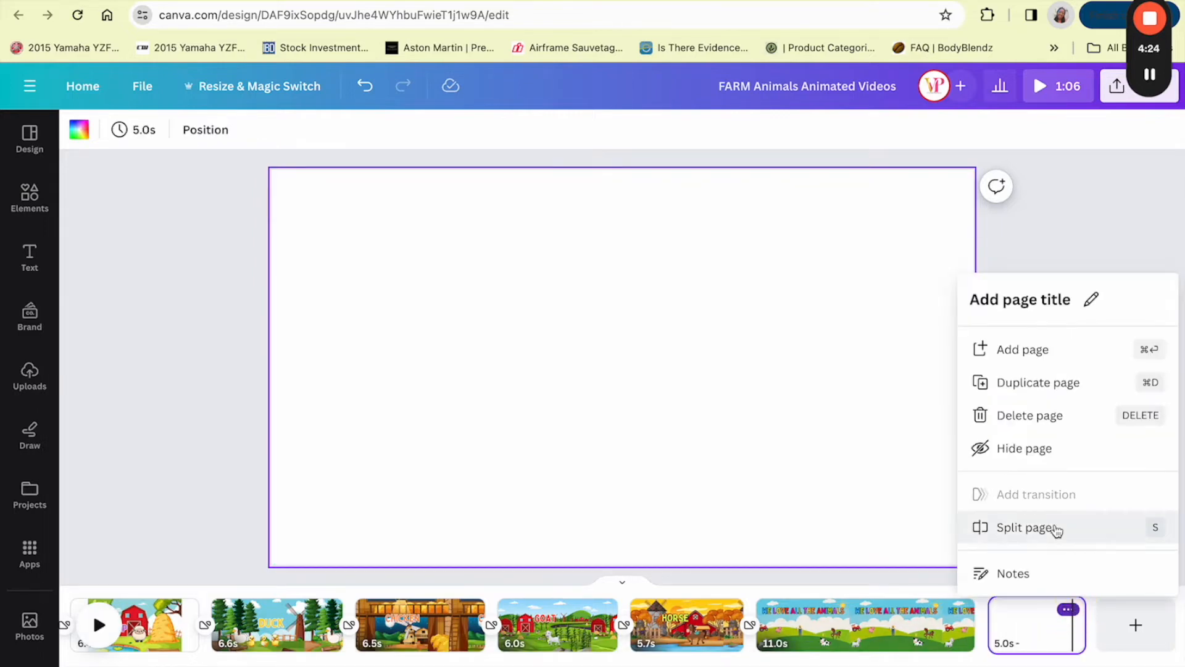
{"action": "left_click", "coordinate": [1030, 425]}
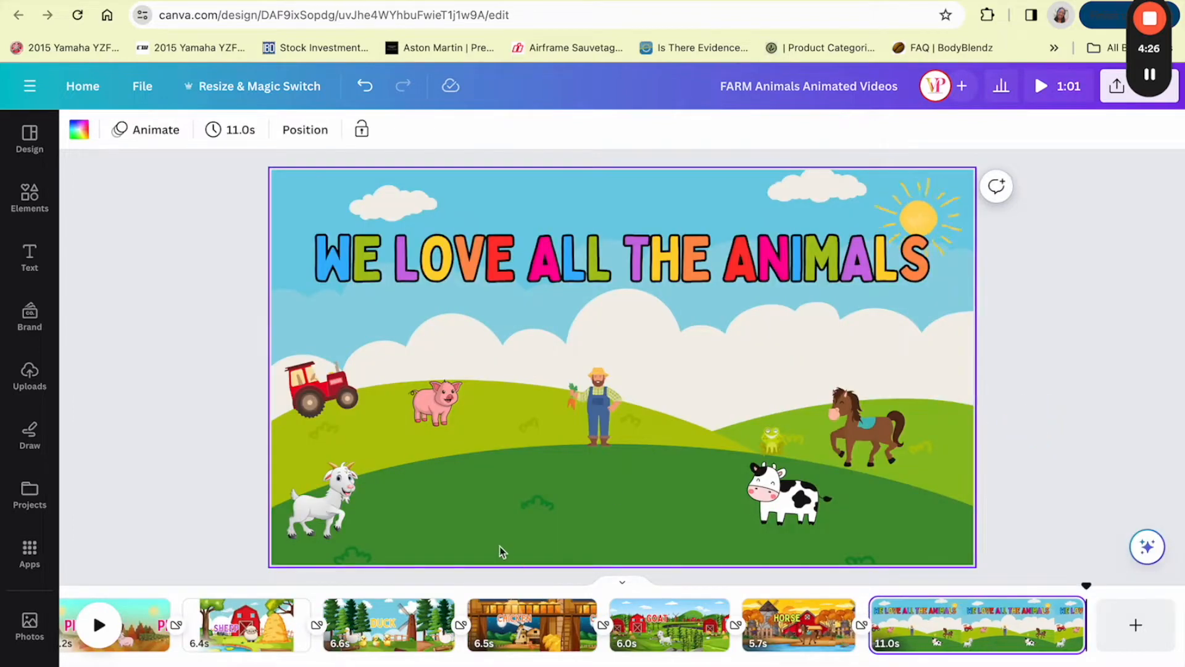
Return to the Farm Animals title page and select its barn background image.
{"action": "scroll", "coordinate": [201, 625], "scroll_direction": "left", "scroll_amount": 10}
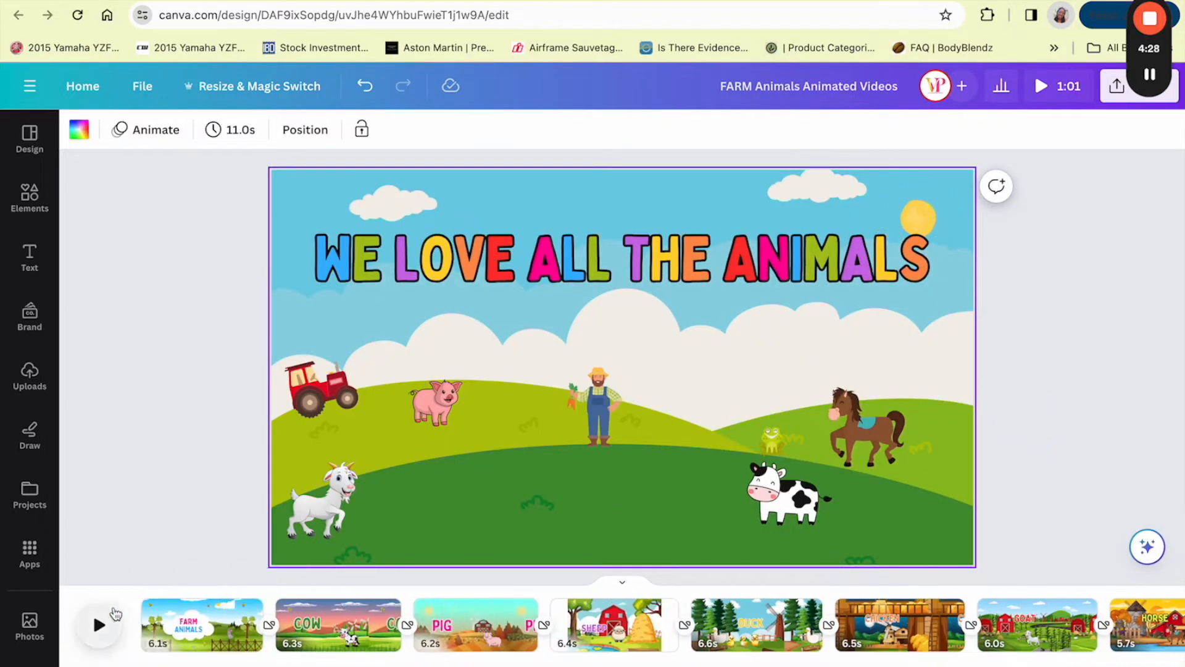
{"action": "left_click", "coordinate": [149, 605]}
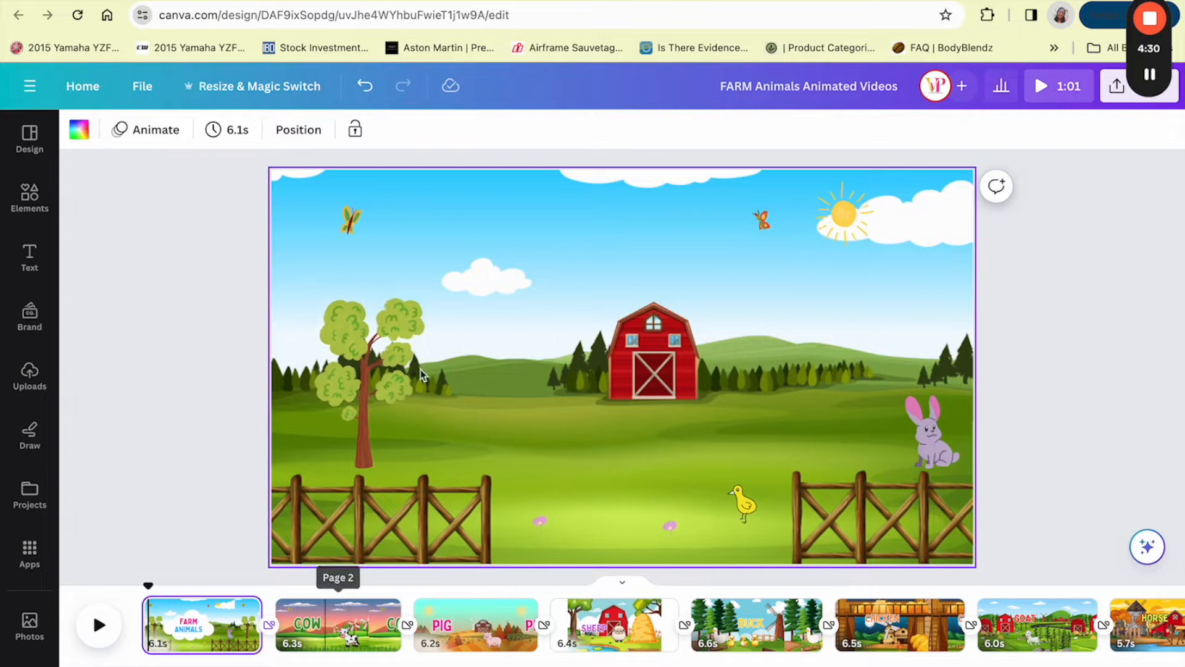
{"action": "double_click", "coordinate": [578, 236]}
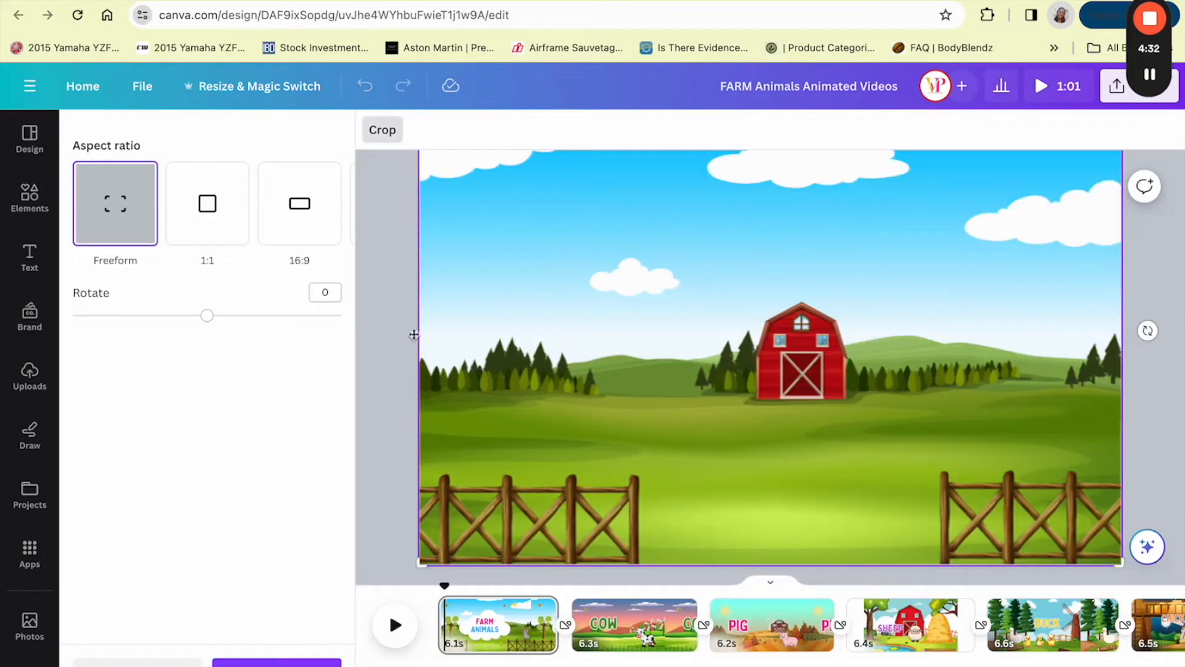
{"action": "left_click", "coordinate": [393, 337]}
Search the graphics elements for "farm background".
{"action": "left_click", "coordinate": [37, 213]}
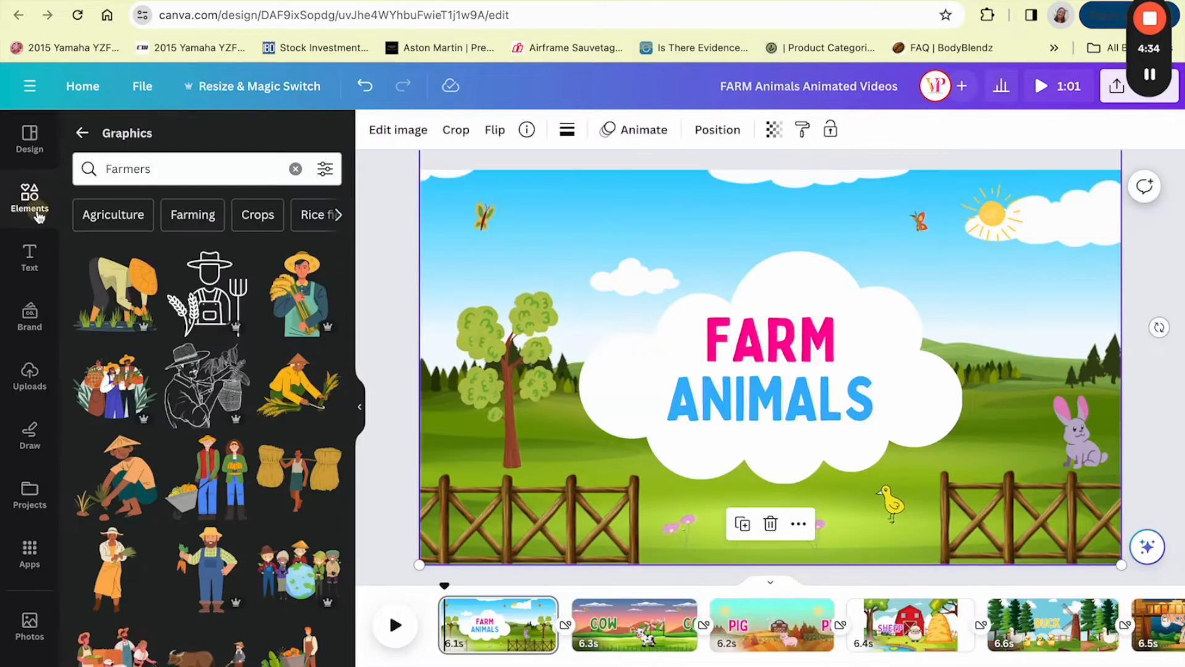
{"action": "left_click", "coordinate": [171, 177]}
{"action": "type", "text": "farm background"}
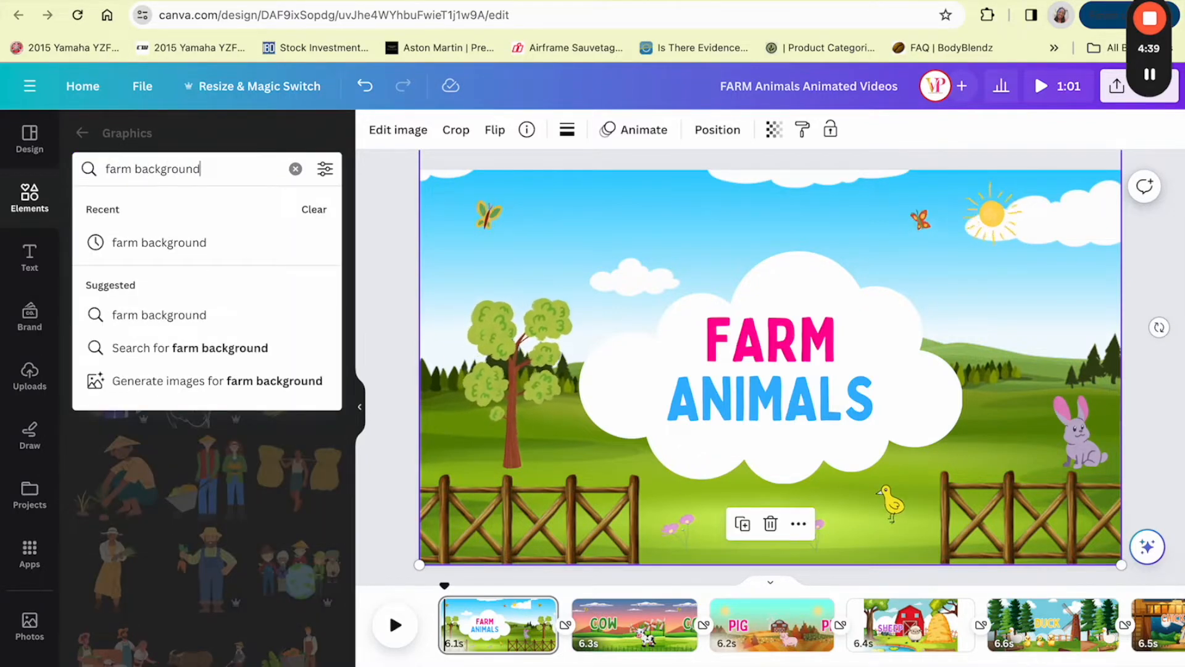
{"action": "key", "text": "Return"}
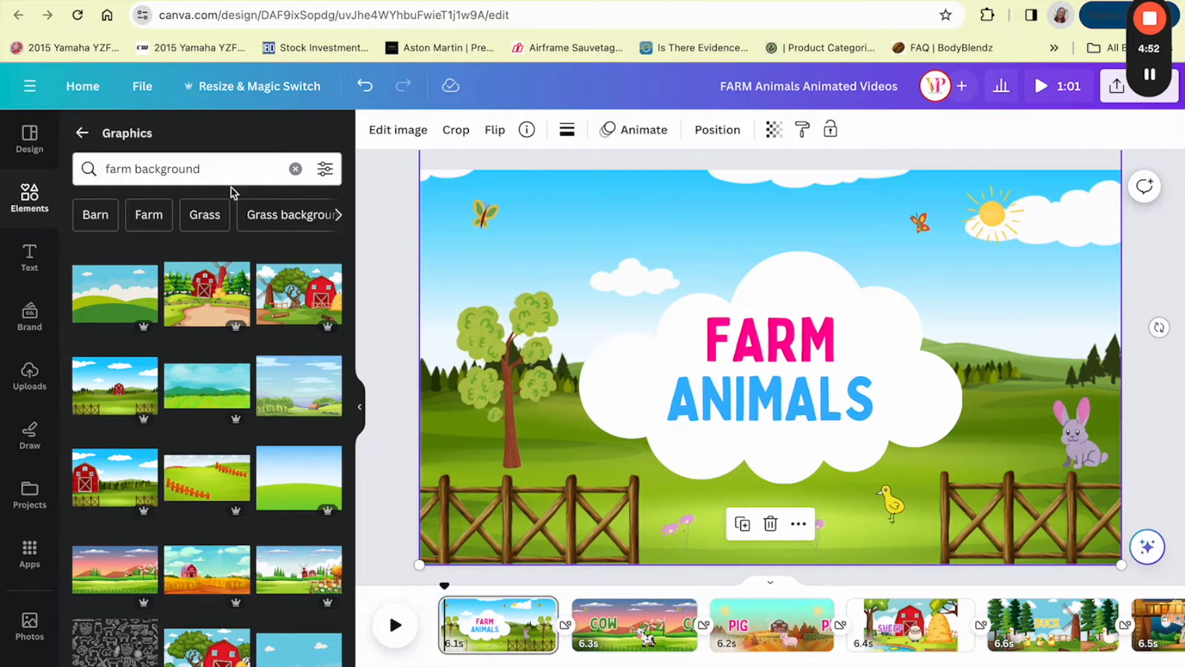
Search all elements for "animated", limit the results to graphics and browse them.
{"action": "left_click", "coordinate": [54, 196]}
{"action": "left_click", "coordinate": [184, 141]}
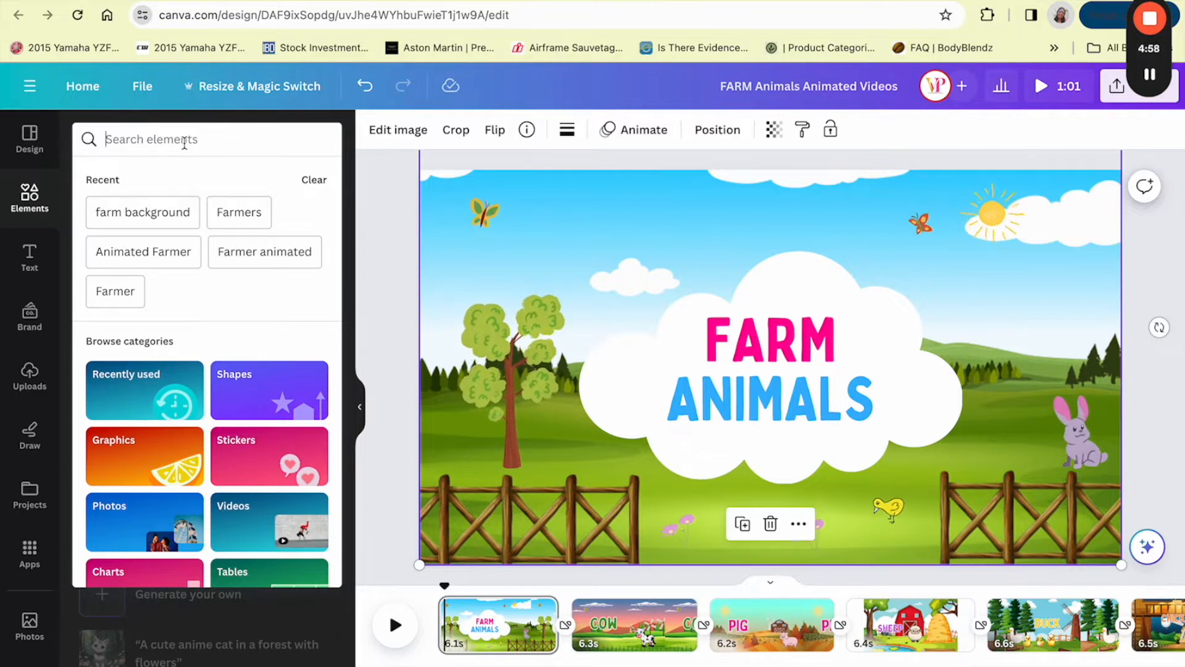
{"action": "type", "text": "an"}
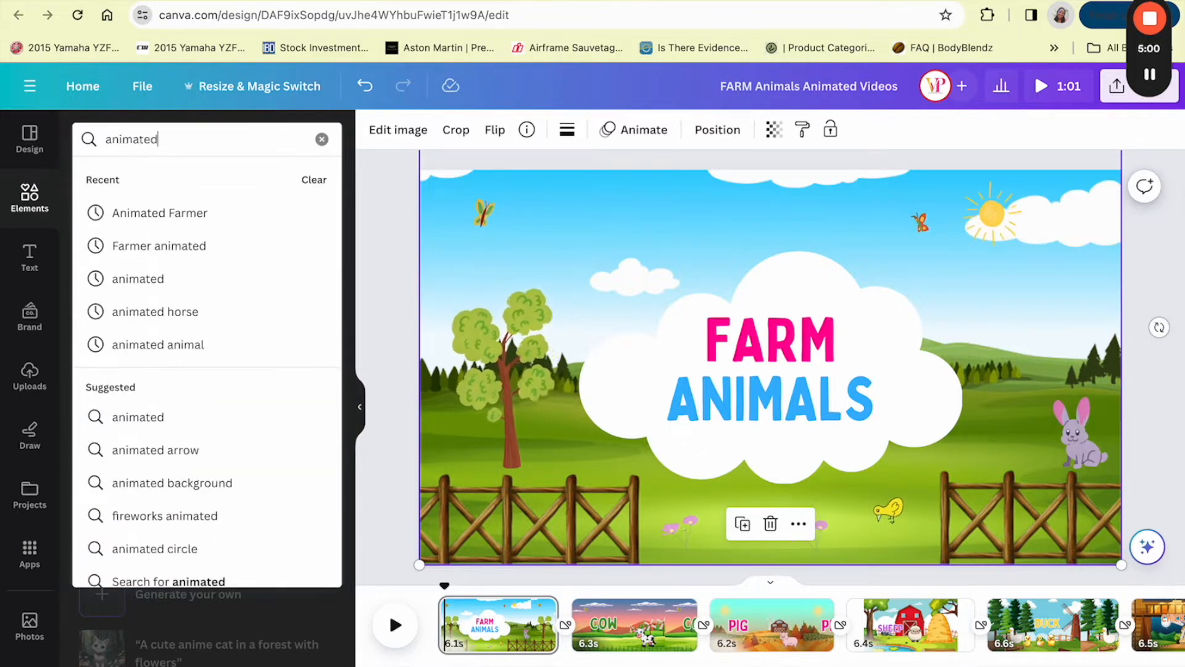
{"action": "type", "text": "imated"}
{"action": "key", "text": "Return"}
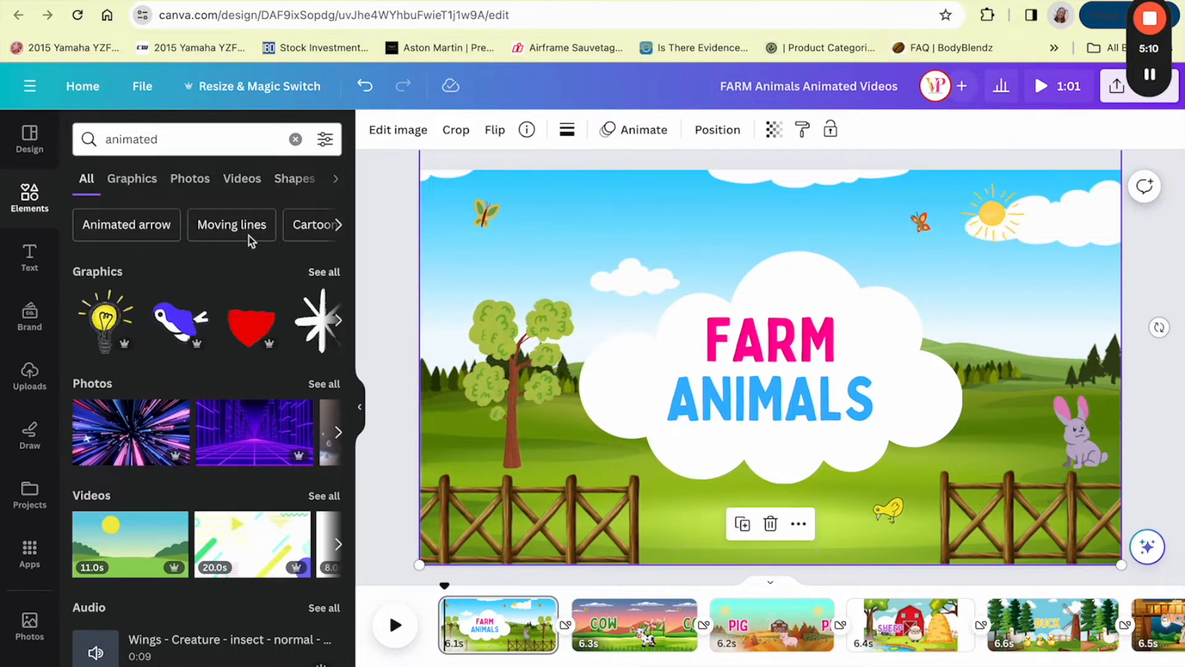
{"action": "left_click", "coordinate": [131, 185]}
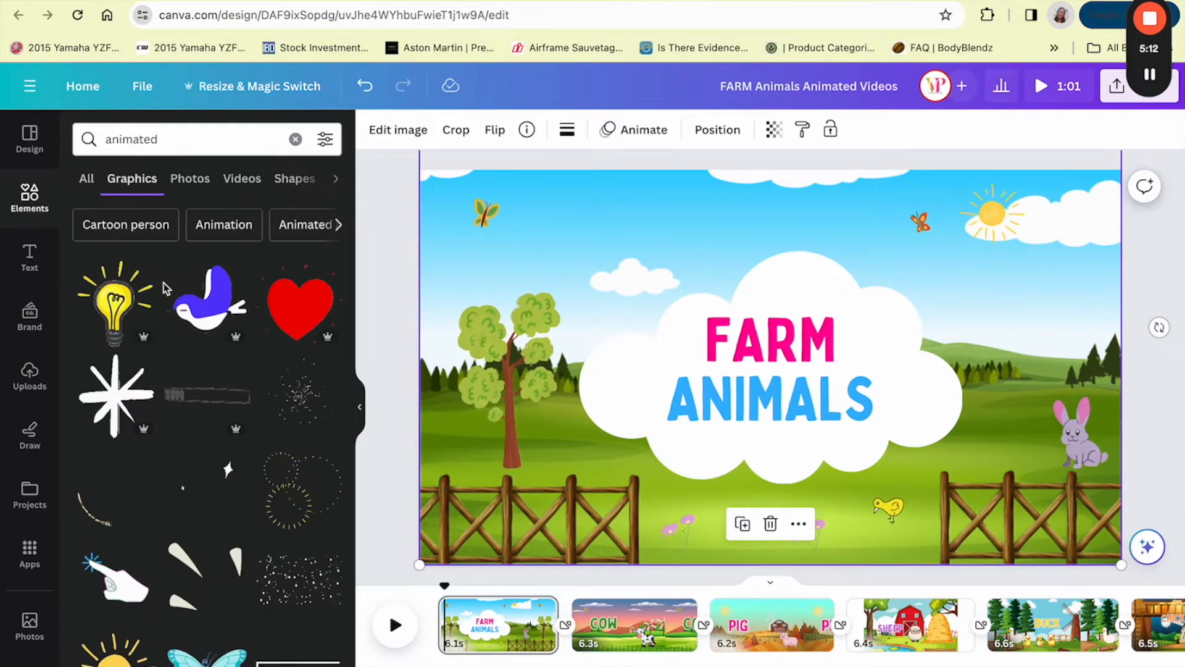
{"action": "scroll", "coordinate": [204, 474], "scroll_direction": "down", "scroll_amount": 7}
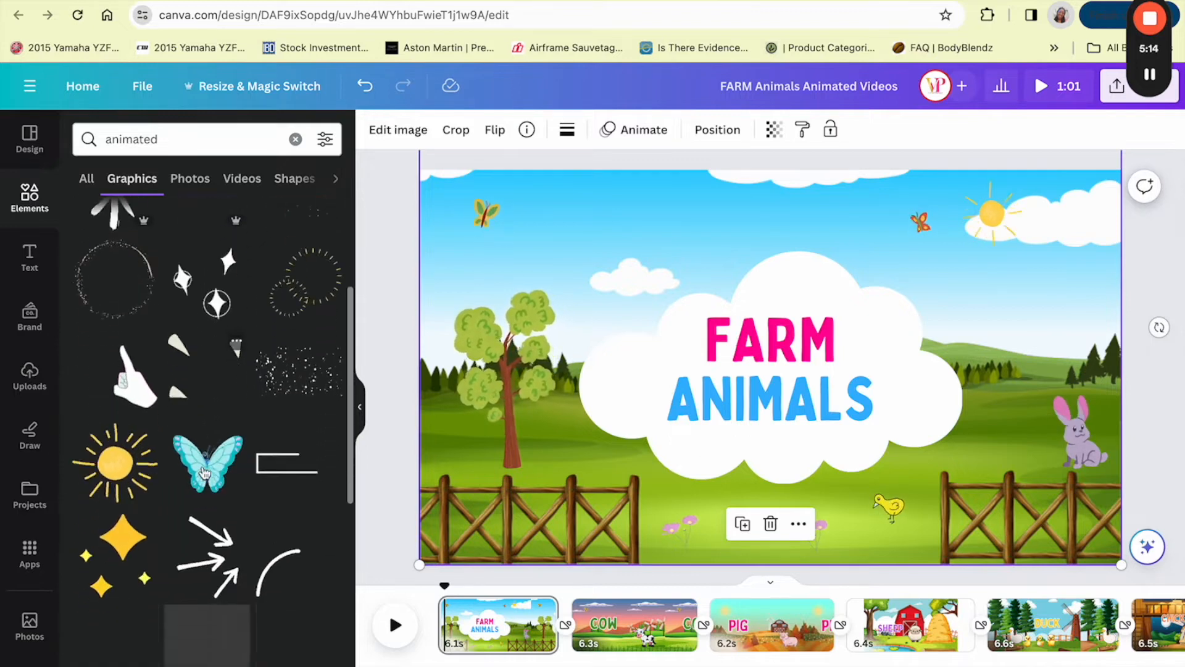
{"action": "scroll", "coordinate": [203, 463], "scroll_direction": "down", "scroll_amount": 5}
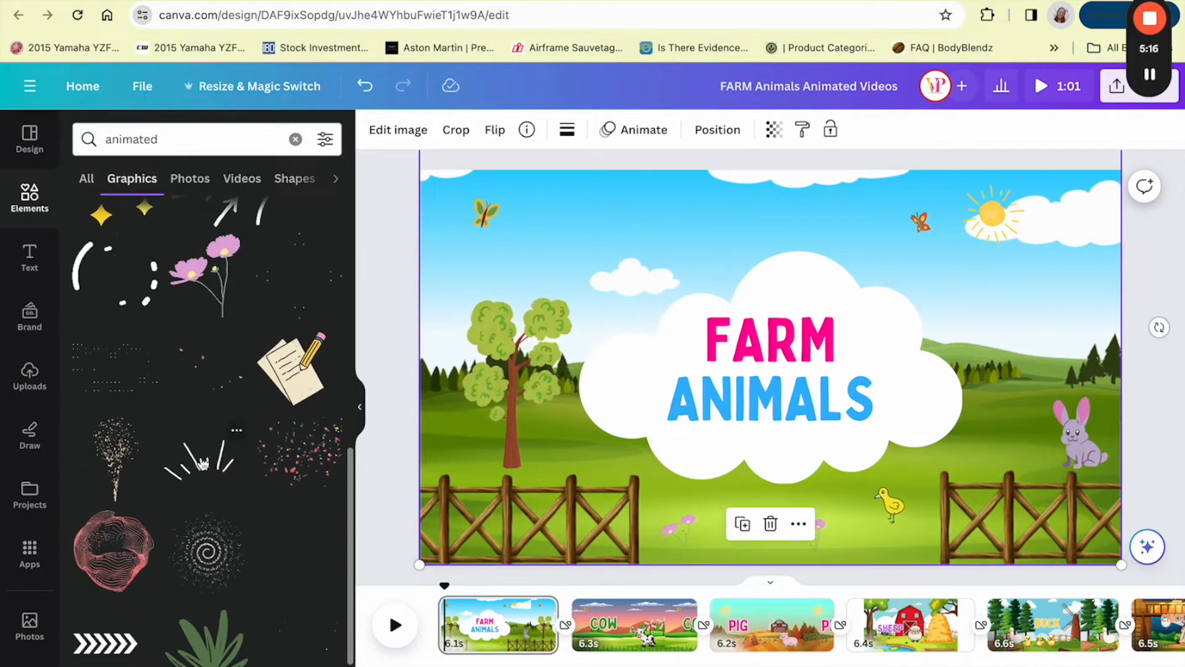
{"action": "scroll", "coordinate": [204, 520], "scroll_direction": "down", "scroll_amount": 2}
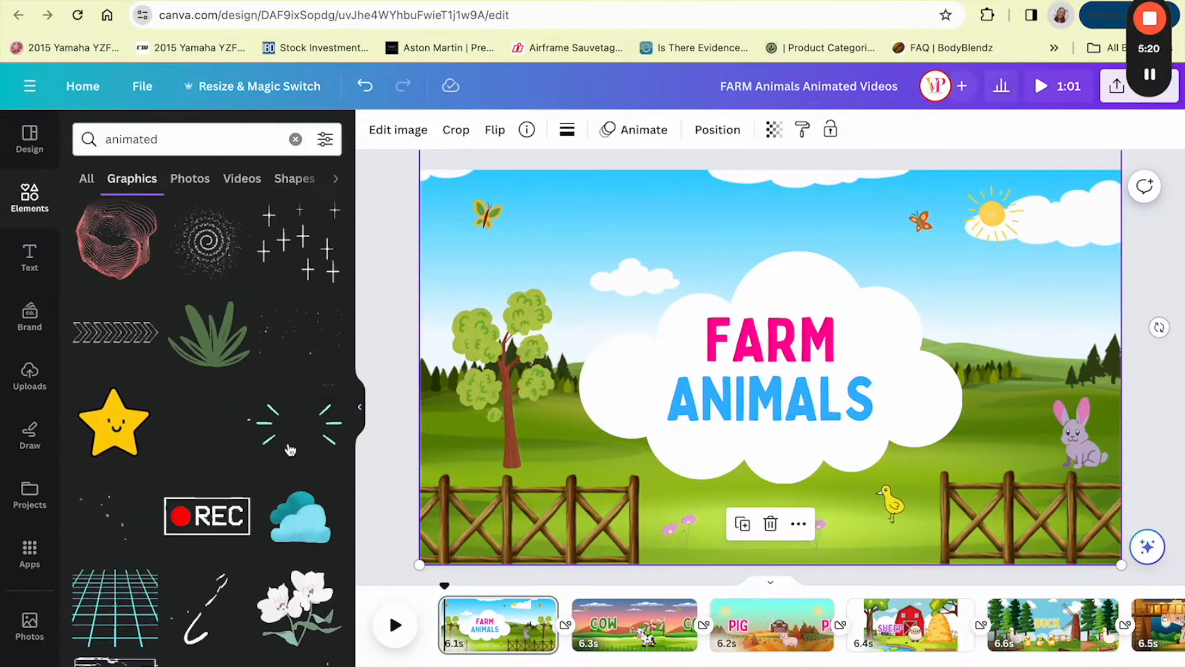
Refine the graphics search to "animated tree".
{"action": "left_click", "coordinate": [230, 144]}
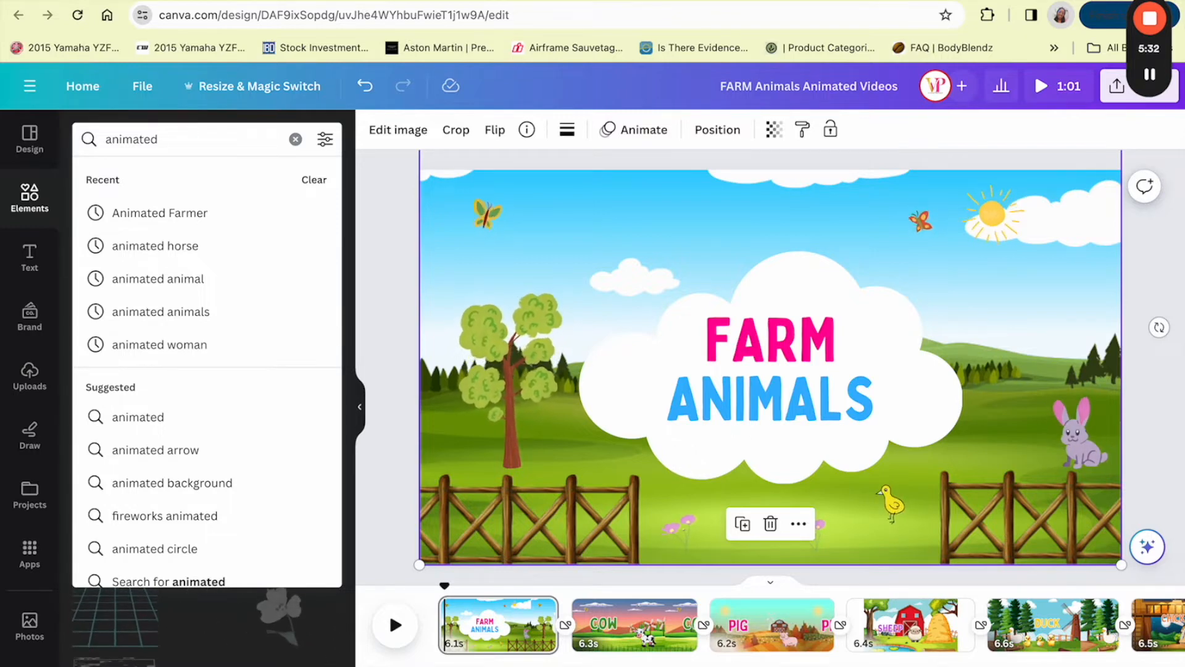
{"action": "type", "text": "tre"}
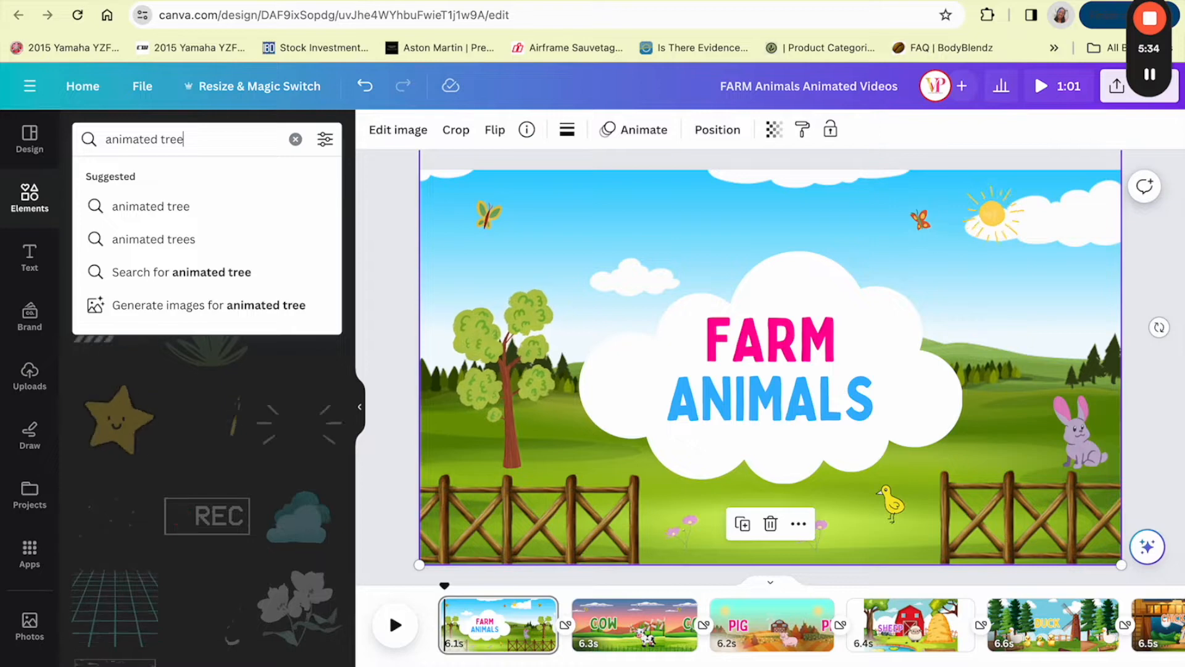
{"action": "type", "text": "e"}
{"action": "key", "text": "Return"}
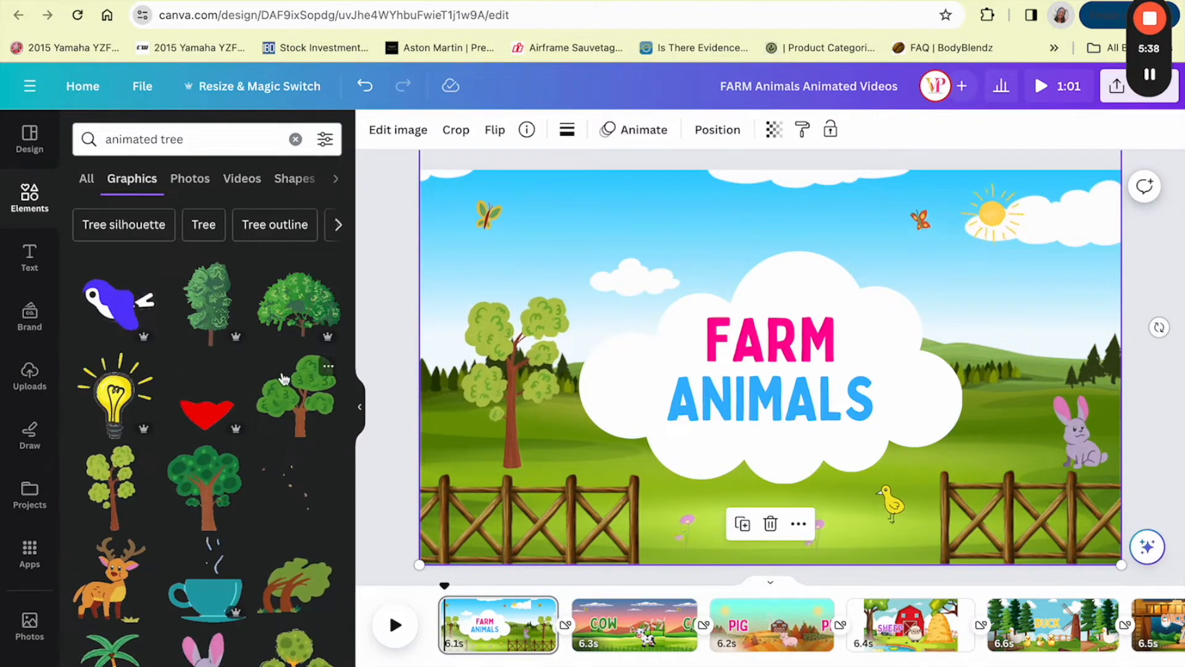
Browse the animated tree graphics and close the search results.
{"action": "scroll", "coordinate": [203, 432], "scroll_direction": "down", "scroll_amount": 3}
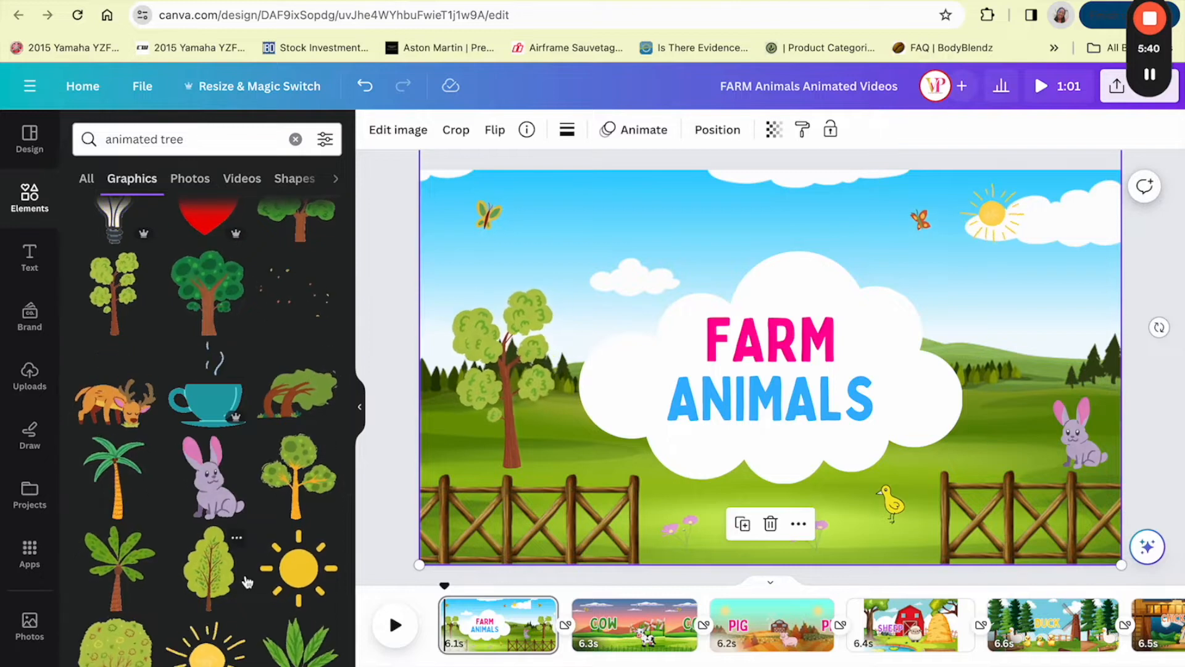
{"action": "scroll", "coordinate": [247, 581], "scroll_direction": "down", "scroll_amount": 2}
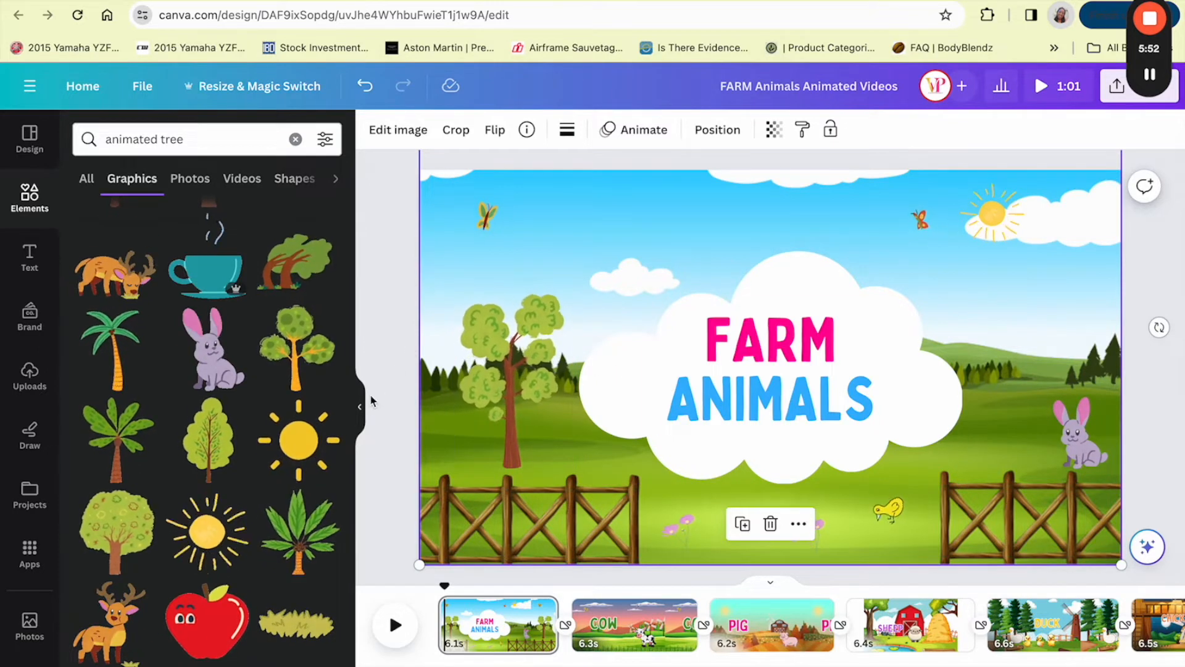
{"action": "left_click", "coordinate": [359, 406]}
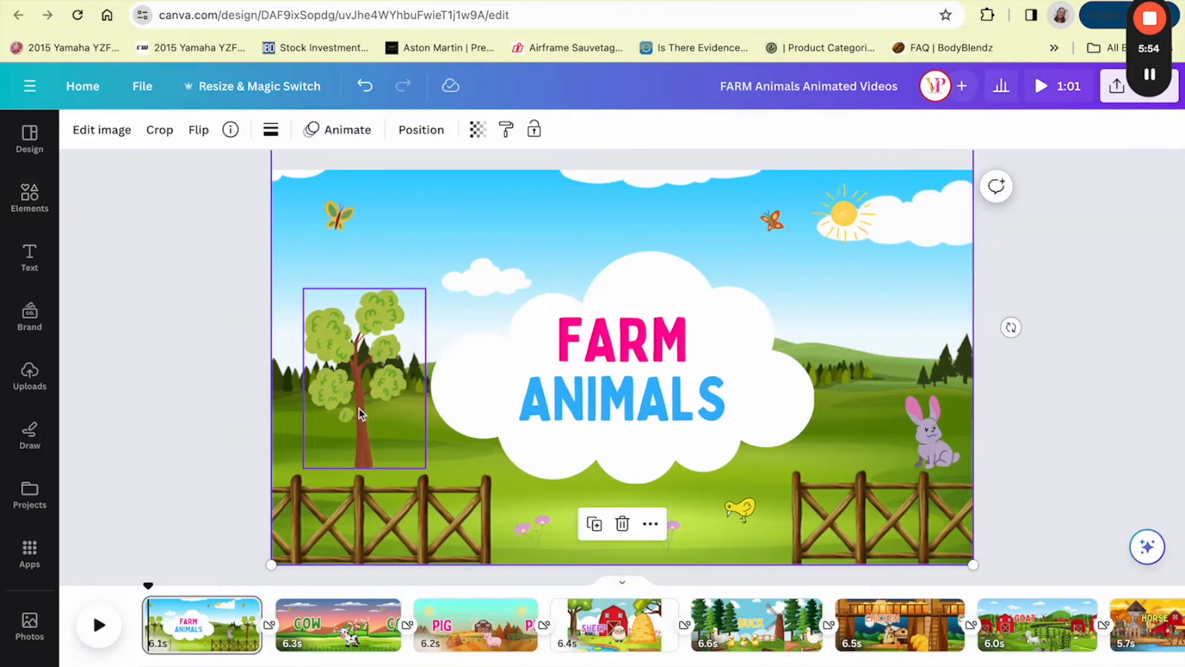
Preview the video from the start of the Farm Animals title page into the Cow page and return to the title page.
{"action": "left_click", "coordinate": [141, 579]}
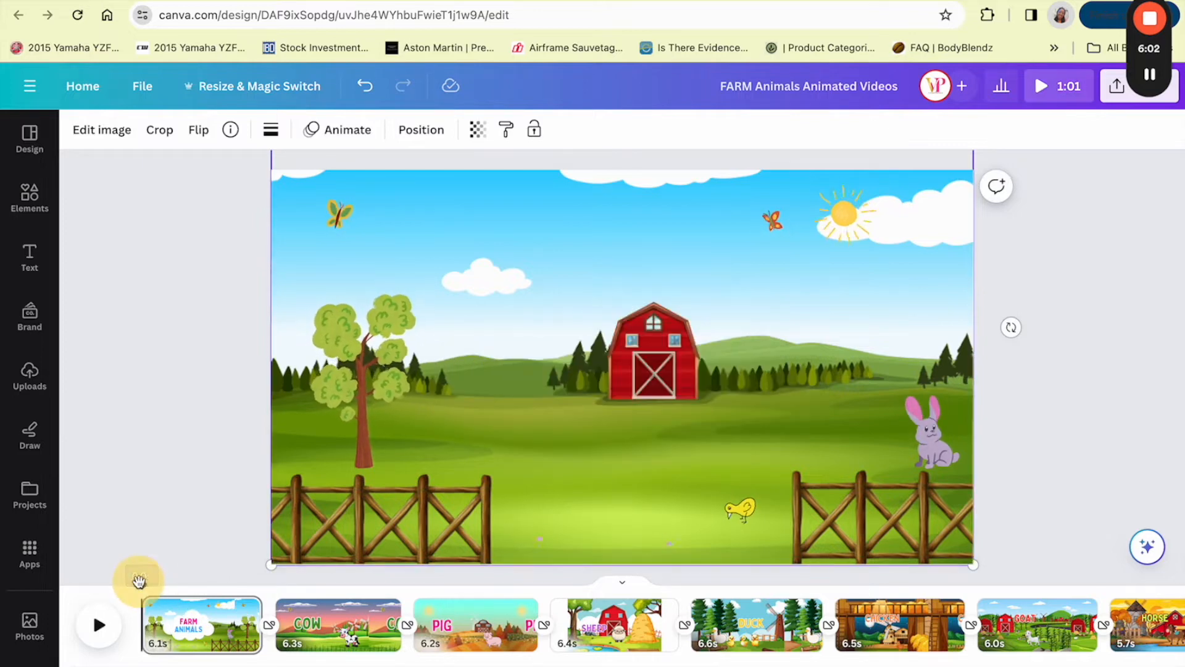
{"action": "left_click", "coordinate": [97, 626]}
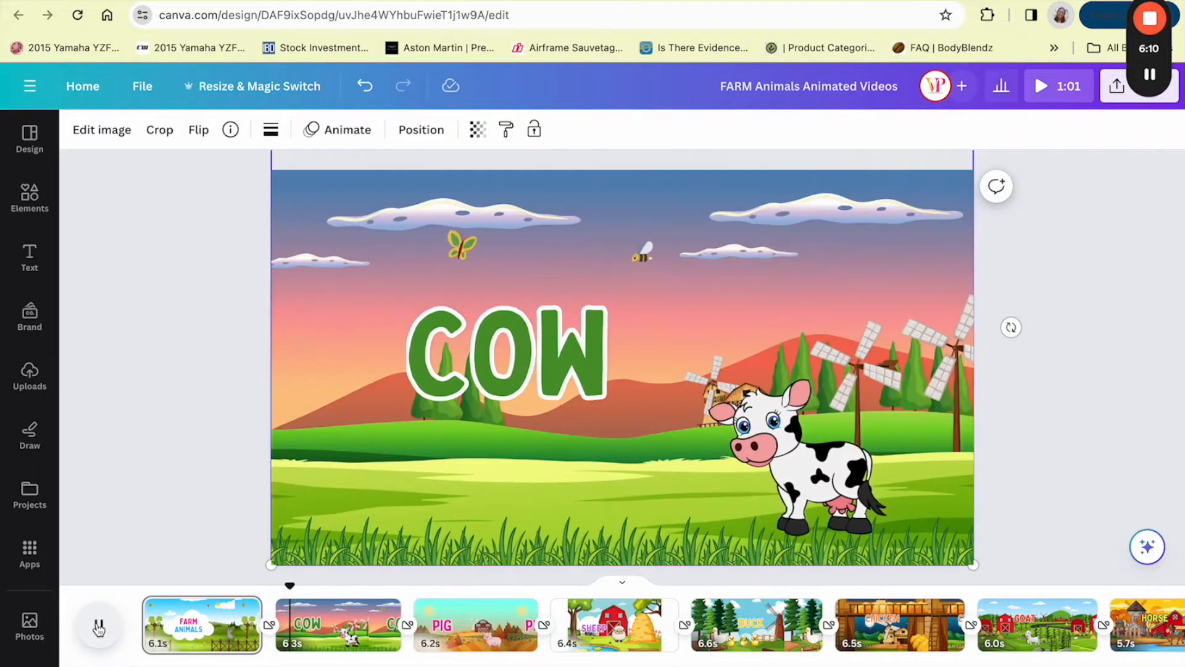
{"action": "left_click", "coordinate": [98, 625]}
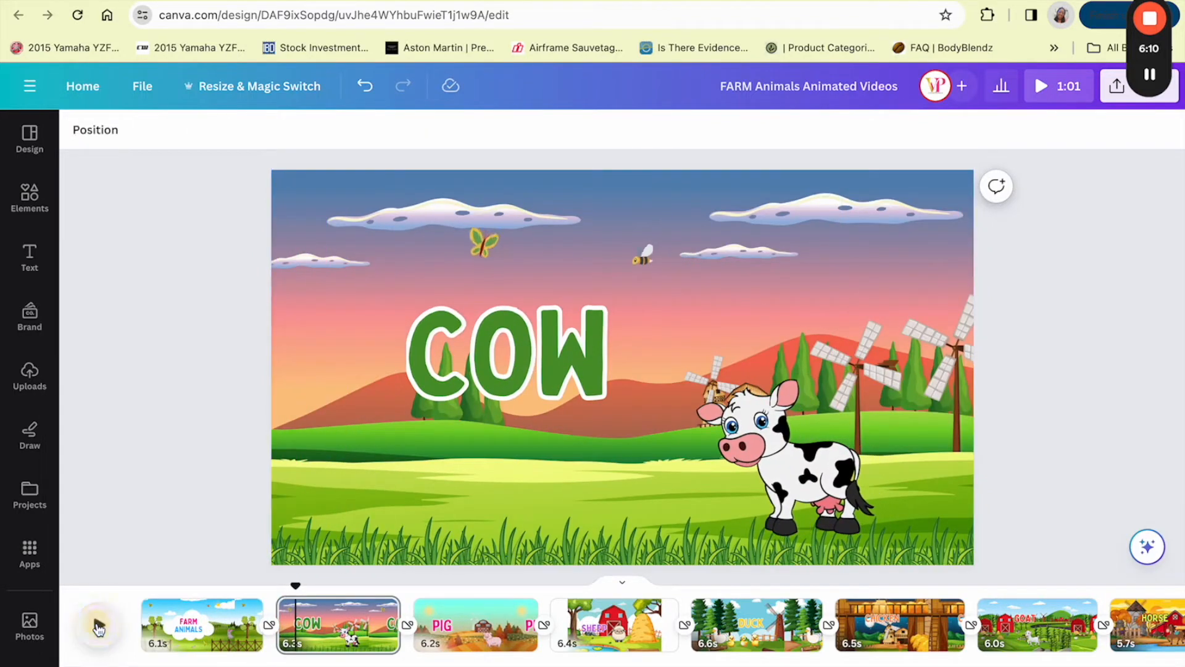
{"action": "left_click", "coordinate": [153, 590]}
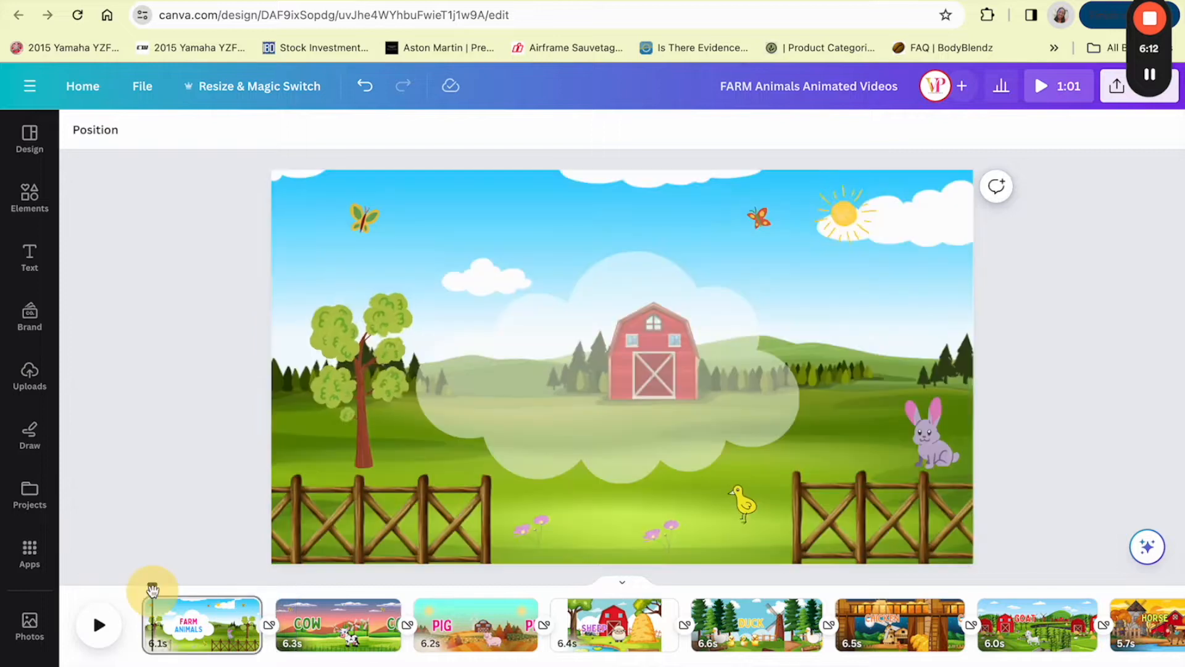
Preview the movement of the two butterflies on the title page and open the green butterfly's custom animation settings.
{"action": "left_click", "coordinate": [760, 224]}
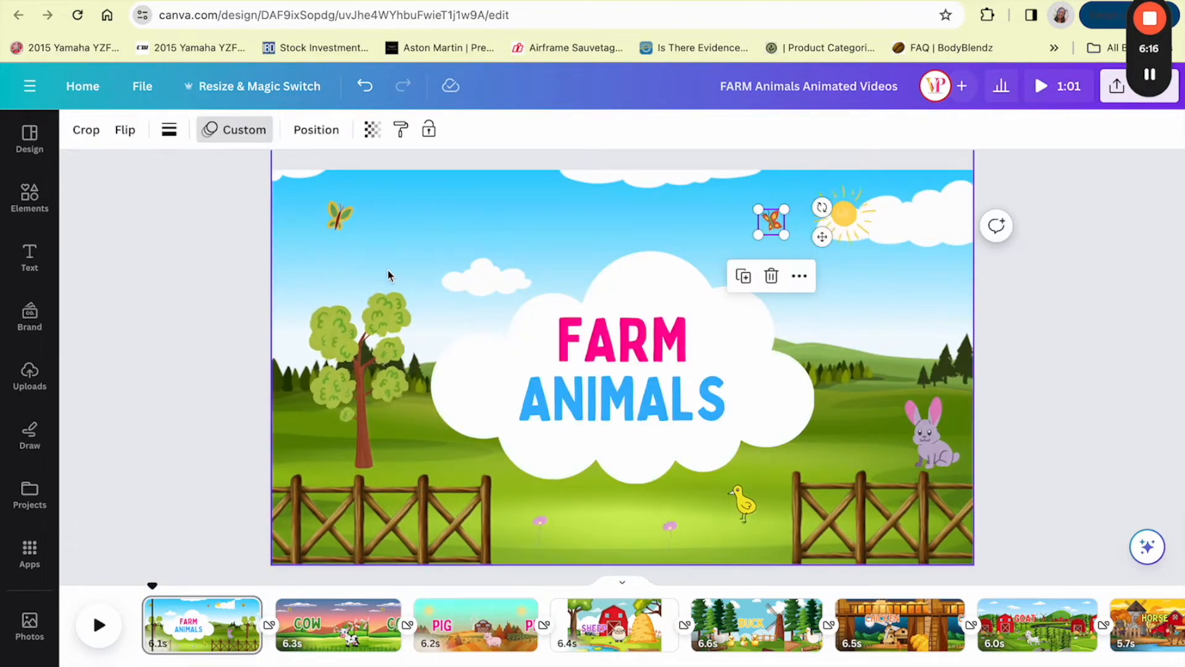
{"action": "left_click", "coordinate": [340, 219]}
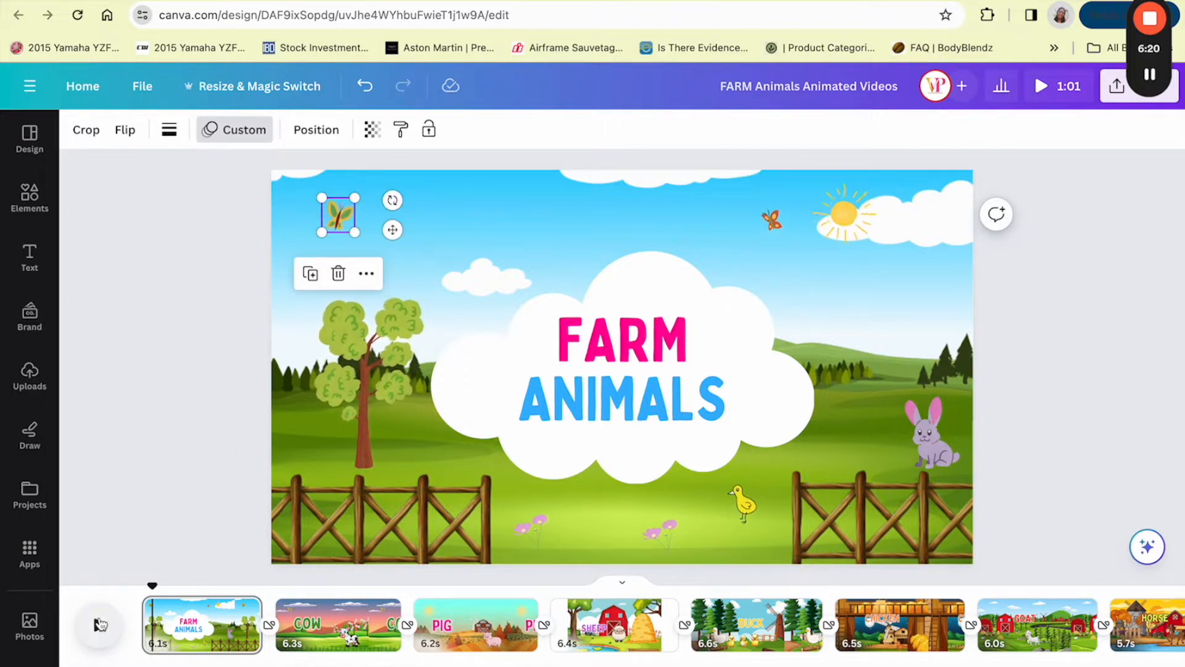
{"action": "left_click", "coordinate": [99, 625]}
{"action": "left_click", "coordinate": [101, 627]}
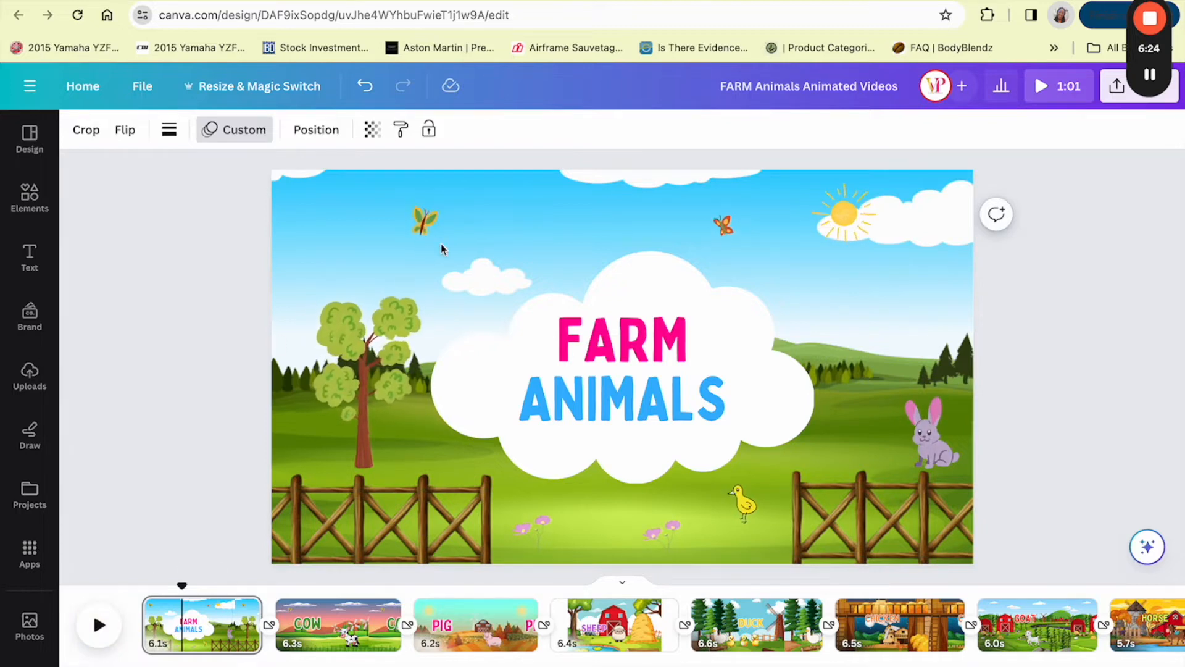
{"action": "left_click", "coordinate": [436, 225]}
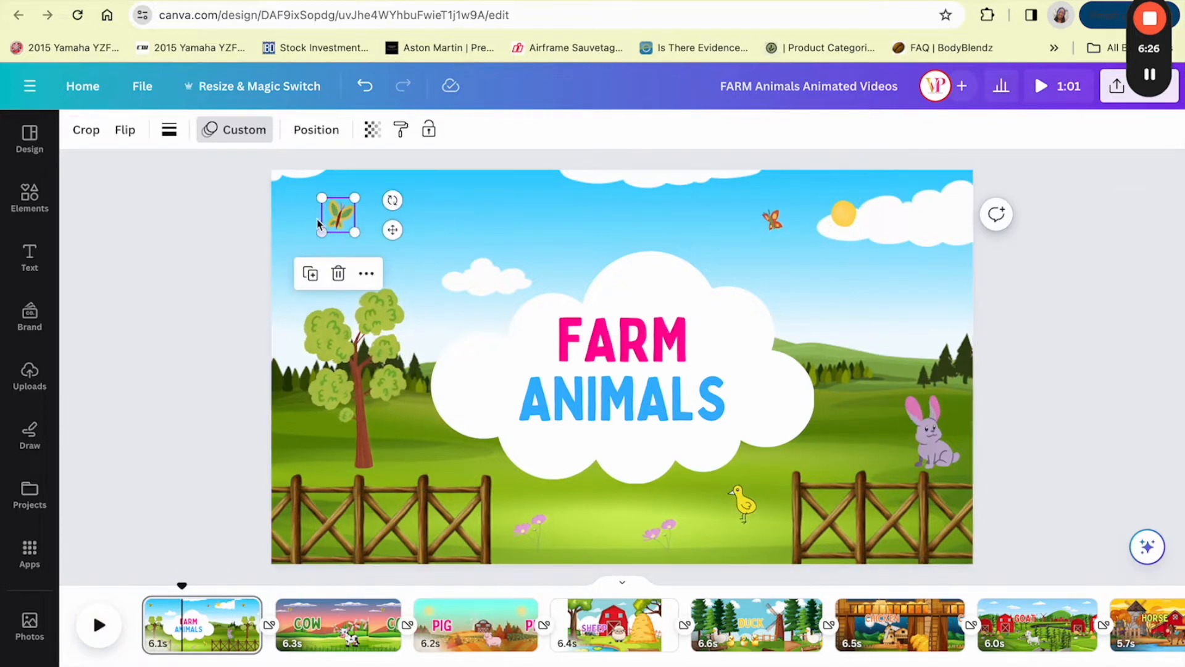
{"action": "left_click", "coordinate": [239, 137]}
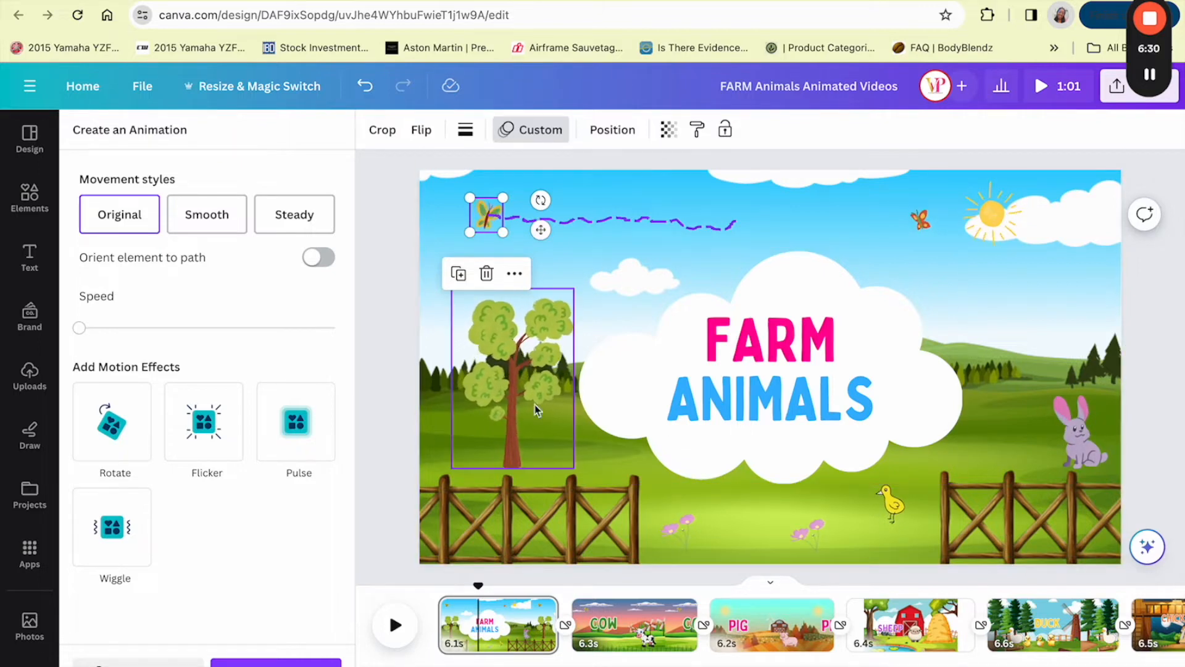
Try a custom animation that moves the rabbit along a path toward the title cloud, and discard it.
{"action": "left_click", "coordinate": [534, 516]}
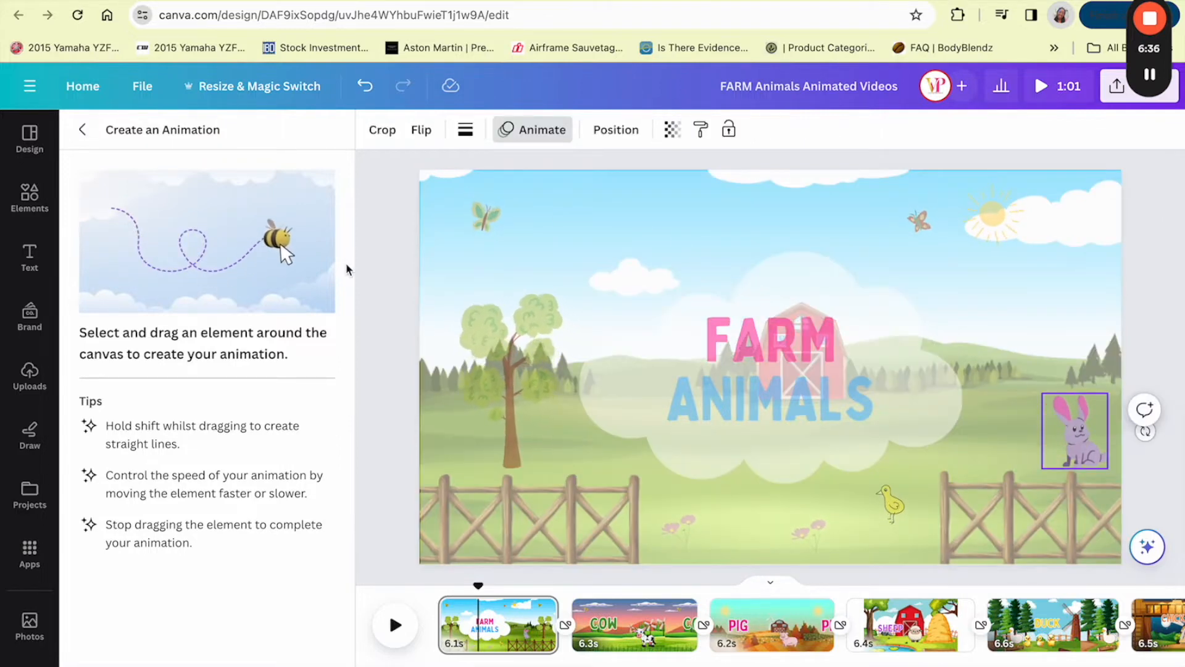
{"action": "key", "text": "Escape"}
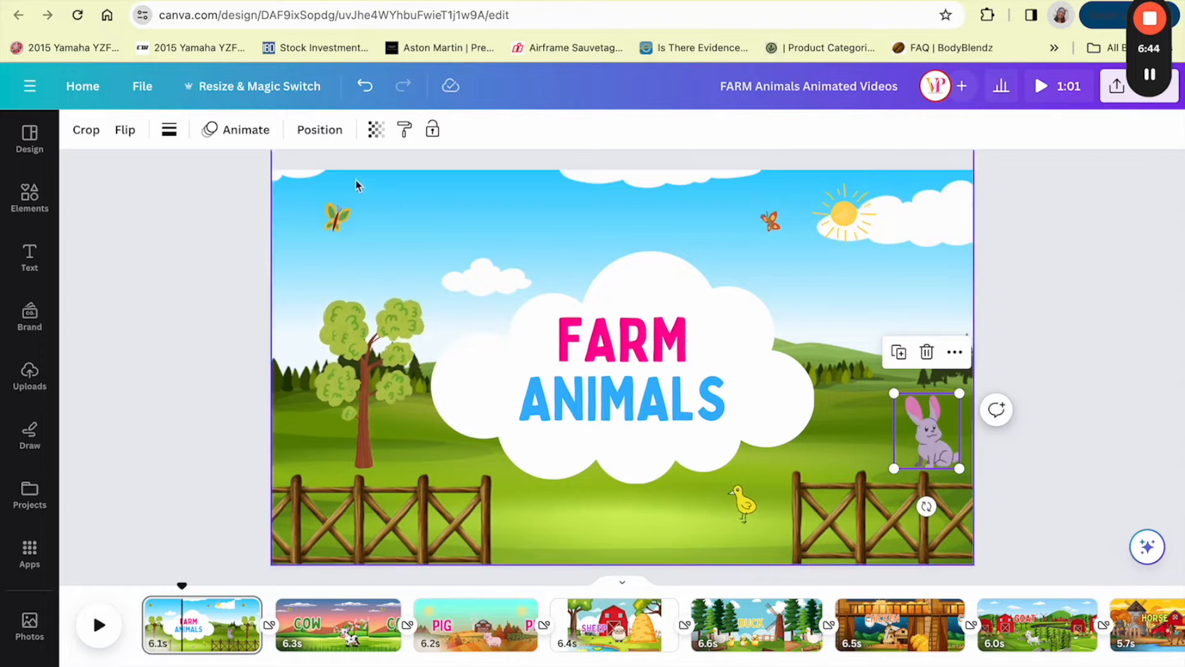
{"action": "left_click", "coordinate": [246, 129]}
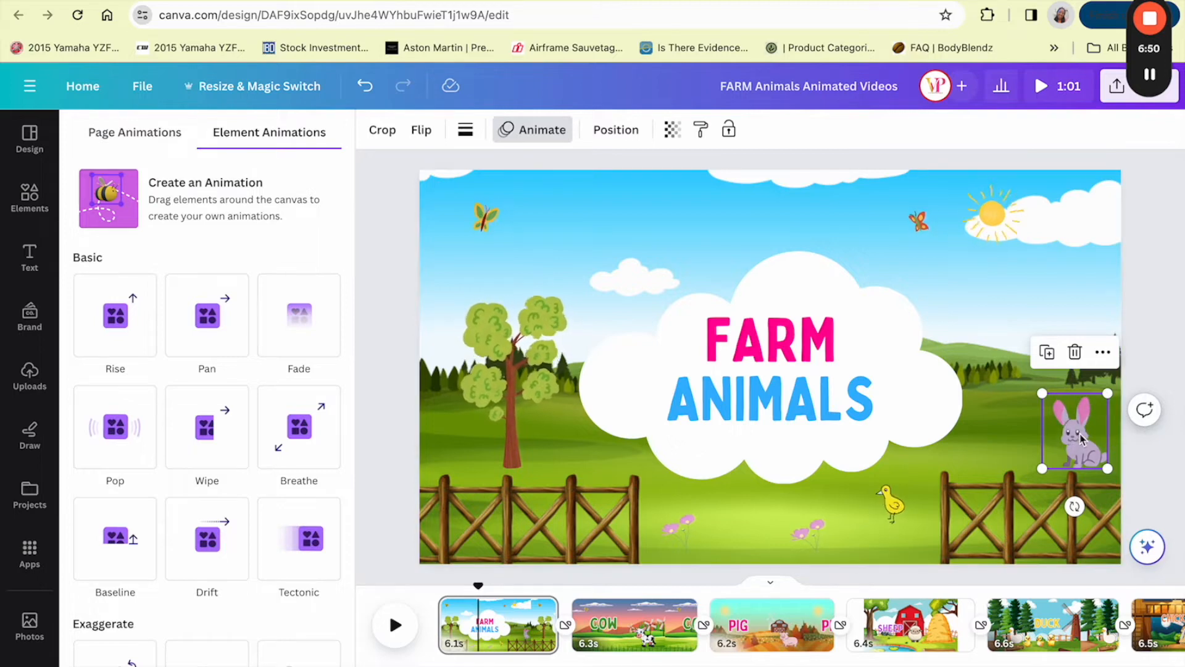
{"action": "left_click", "coordinate": [198, 198]}
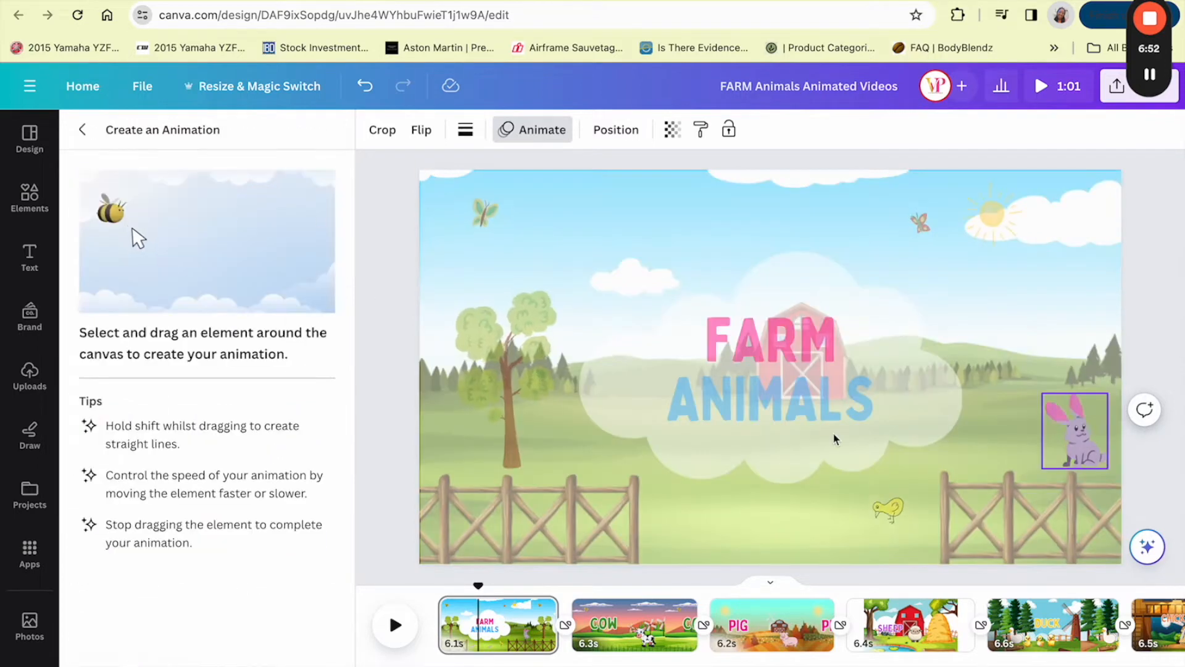
{"action": "mouse_move", "coordinate": [1072, 442]}
{"action": "left_mouse_down"}
{"action": "mouse_move", "coordinate": [1046, 429]}
{"action": "mouse_move", "coordinate": [1023, 445]}
{"action": "mouse_move", "coordinate": [847, 443]}
{"action": "left_mouse_up"}
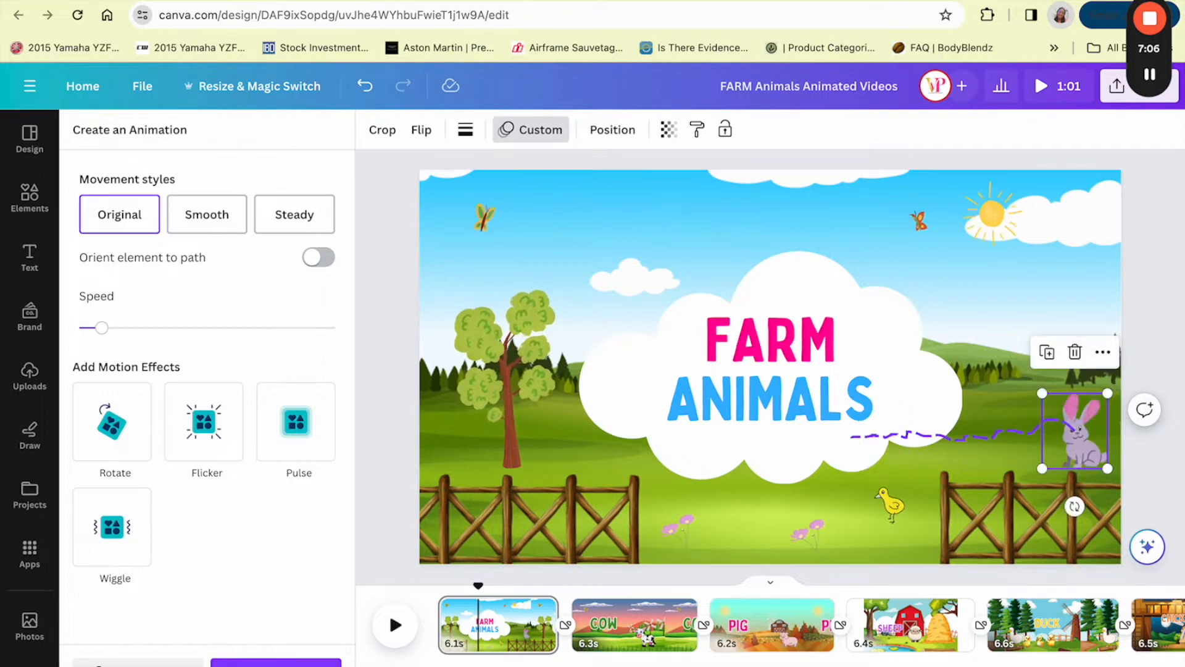
{"action": "left_click", "coordinate": [127, 661]}
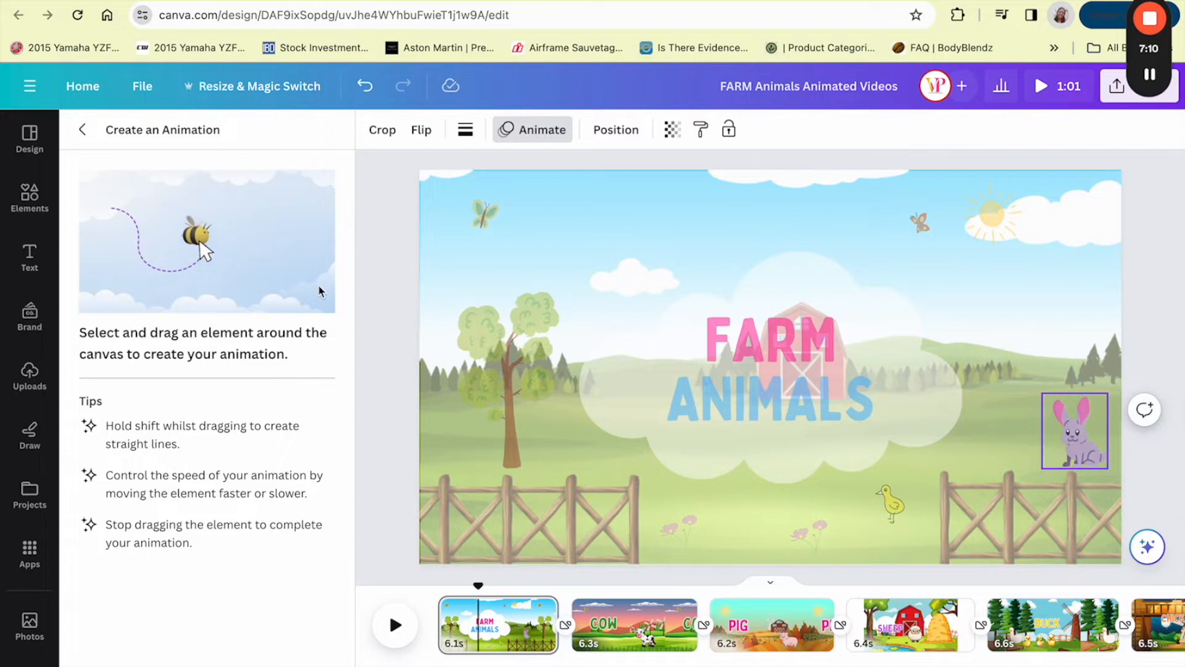
{"action": "key", "text": "Escape"}
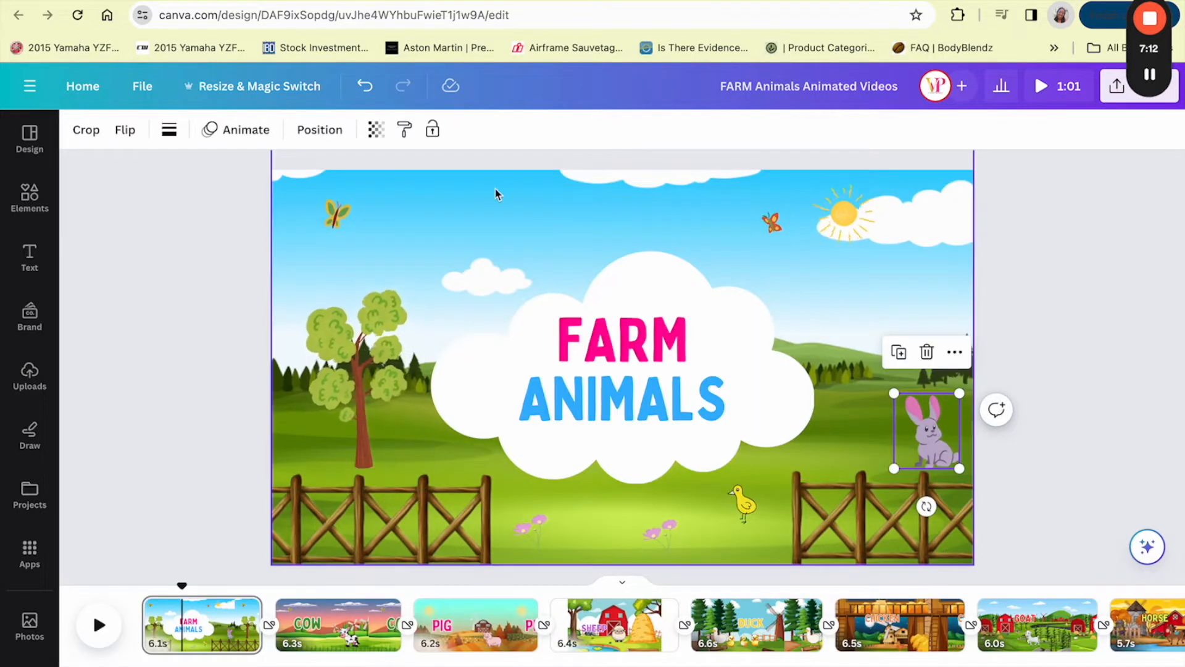
Browse the preset element animations available for the rabbit.
{"action": "left_click", "coordinate": [267, 133]}
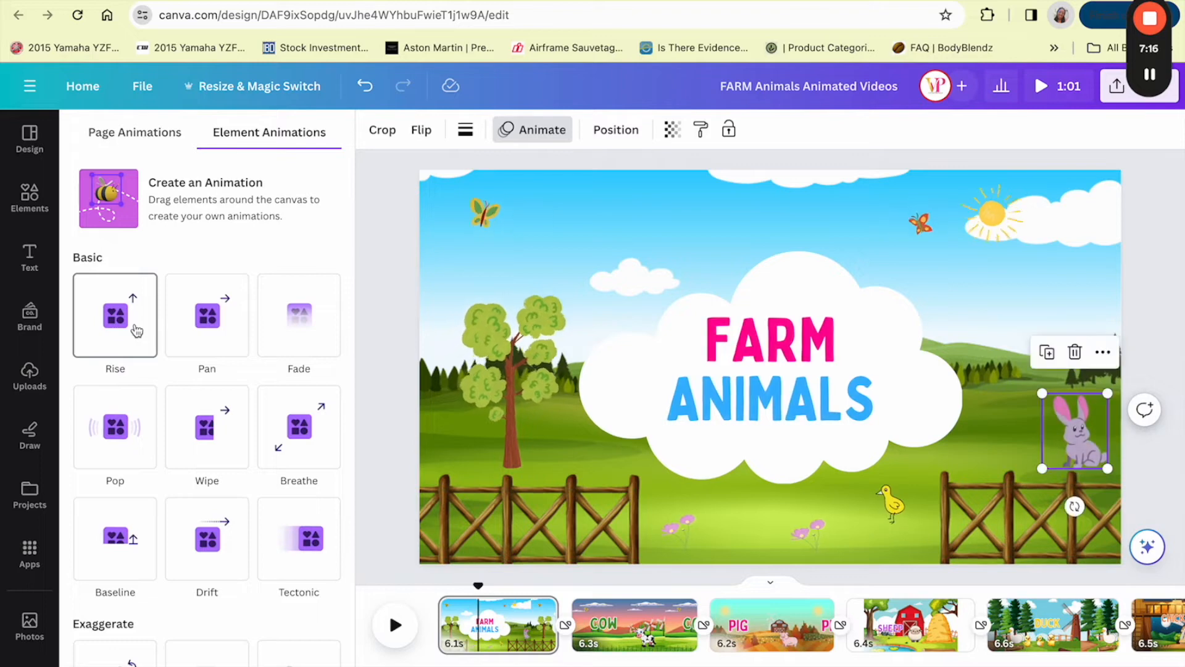
{"action": "scroll", "coordinate": [226, 395], "scroll_direction": "down", "scroll_amount": 3}
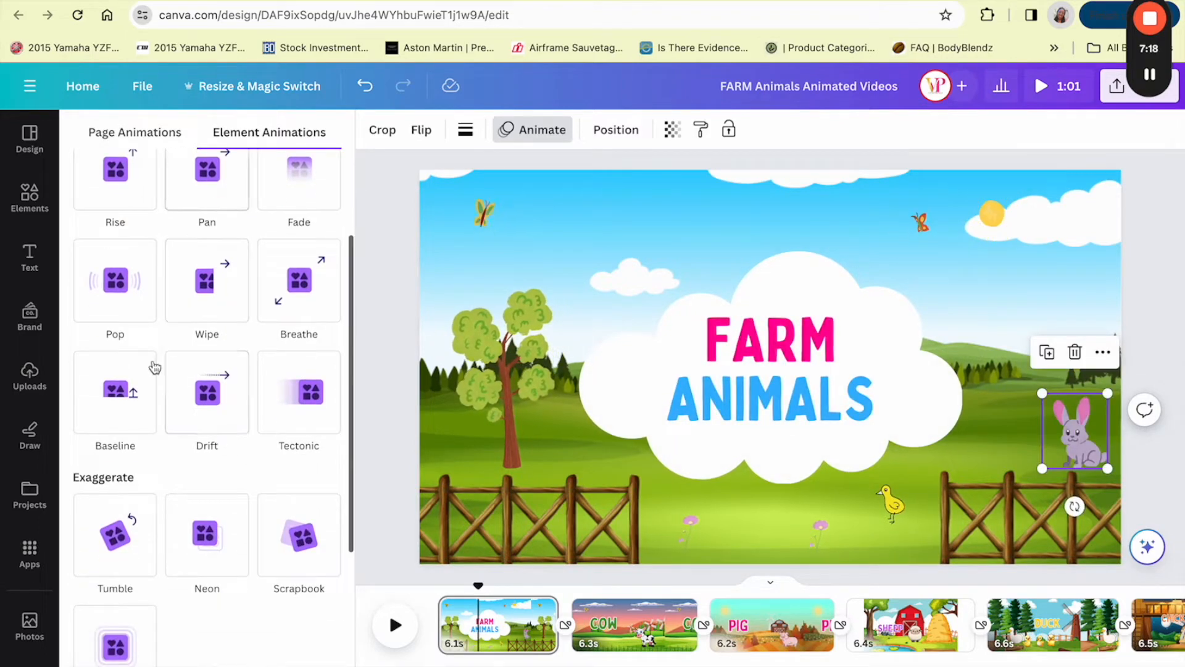
{"action": "scroll", "coordinate": [210, 487], "scroll_direction": "down", "scroll_amount": 2}
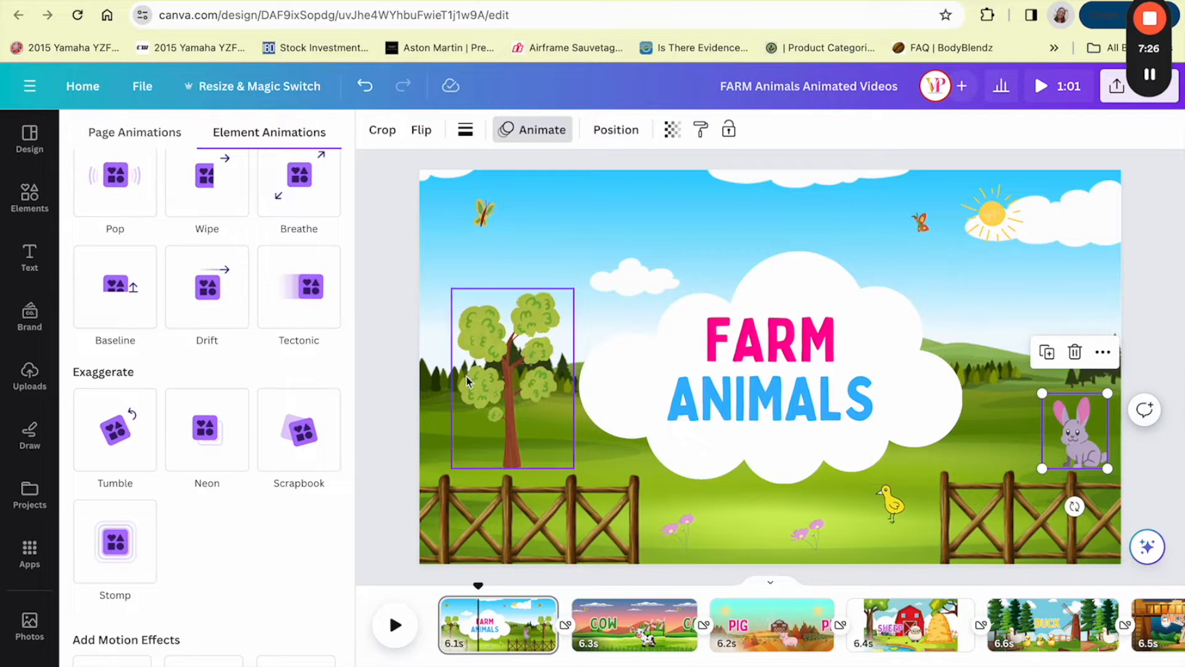
Review the Pan animation settings of the FARM ANIMALS title text, close them and select the tree.
{"action": "left_click", "coordinate": [718, 374]}
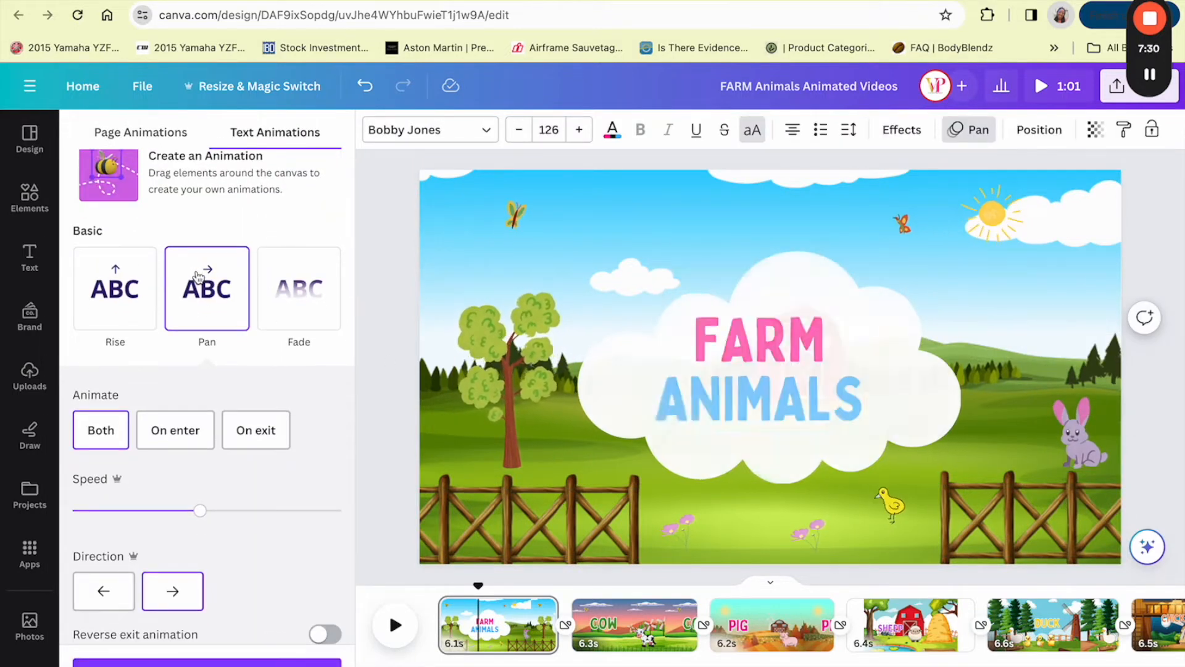
{"action": "left_click", "coordinate": [619, 361]}
{"action": "left_click", "coordinate": [753, 376]}
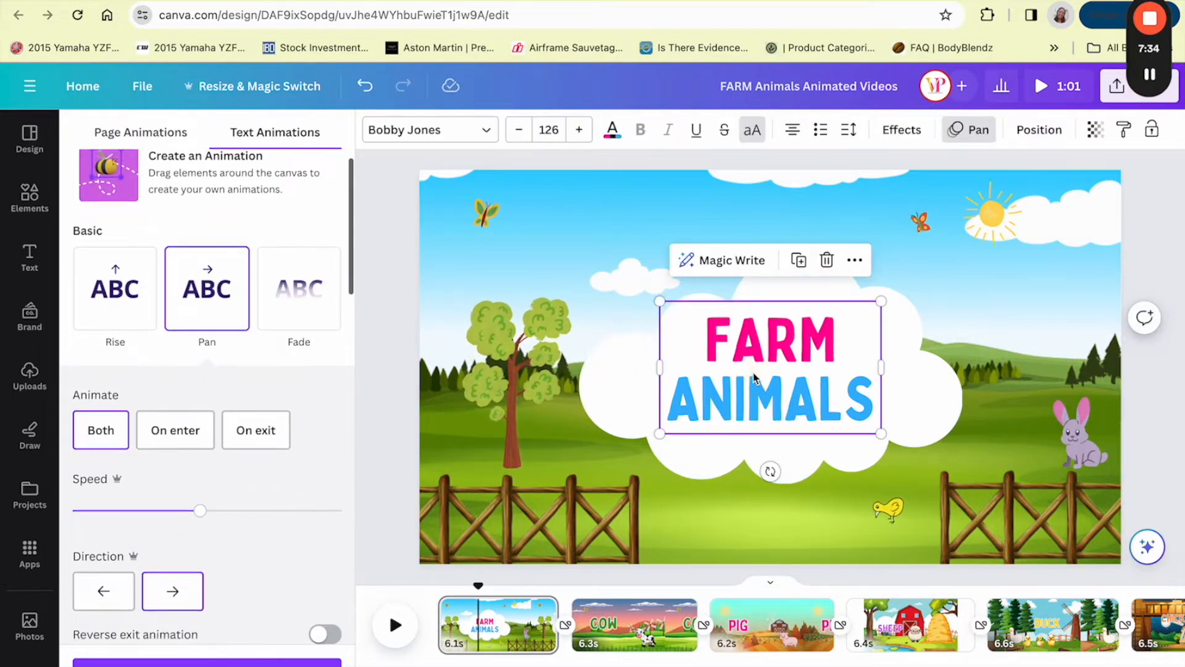
{"action": "left_click", "coordinate": [414, 277]}
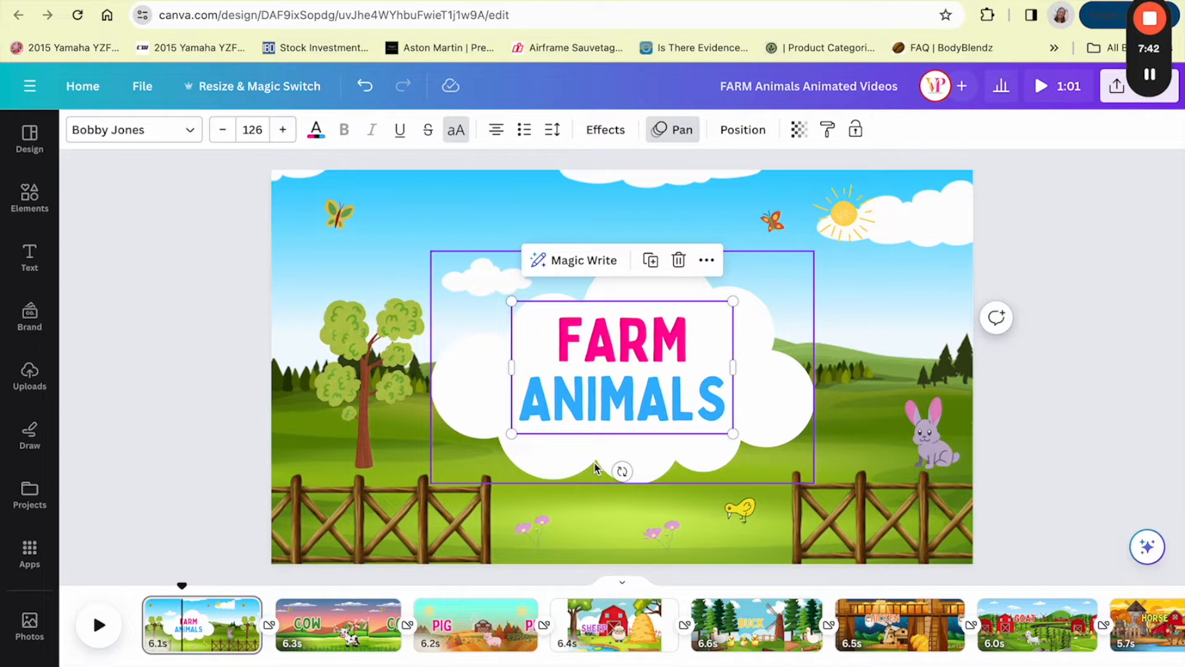
{"action": "left_click", "coordinate": [341, 400]}
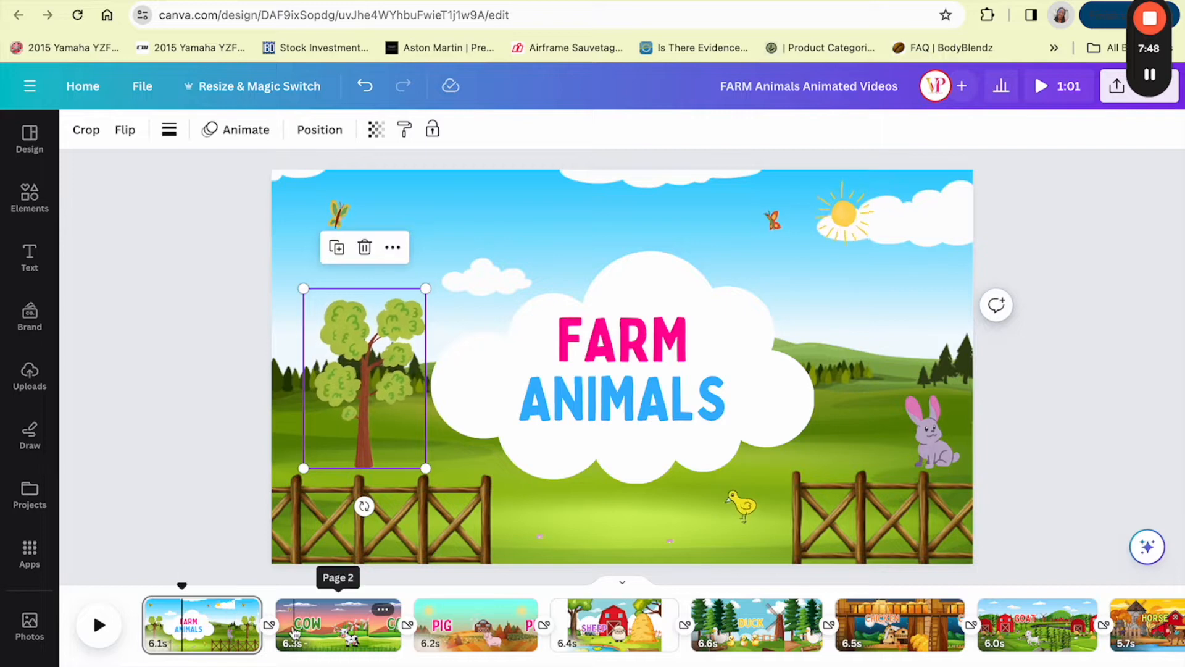
Open the Cow page, inspect its background, butterfly and bee, and preview its playback into the Pig page.
{"action": "left_click", "coordinate": [299, 637]}
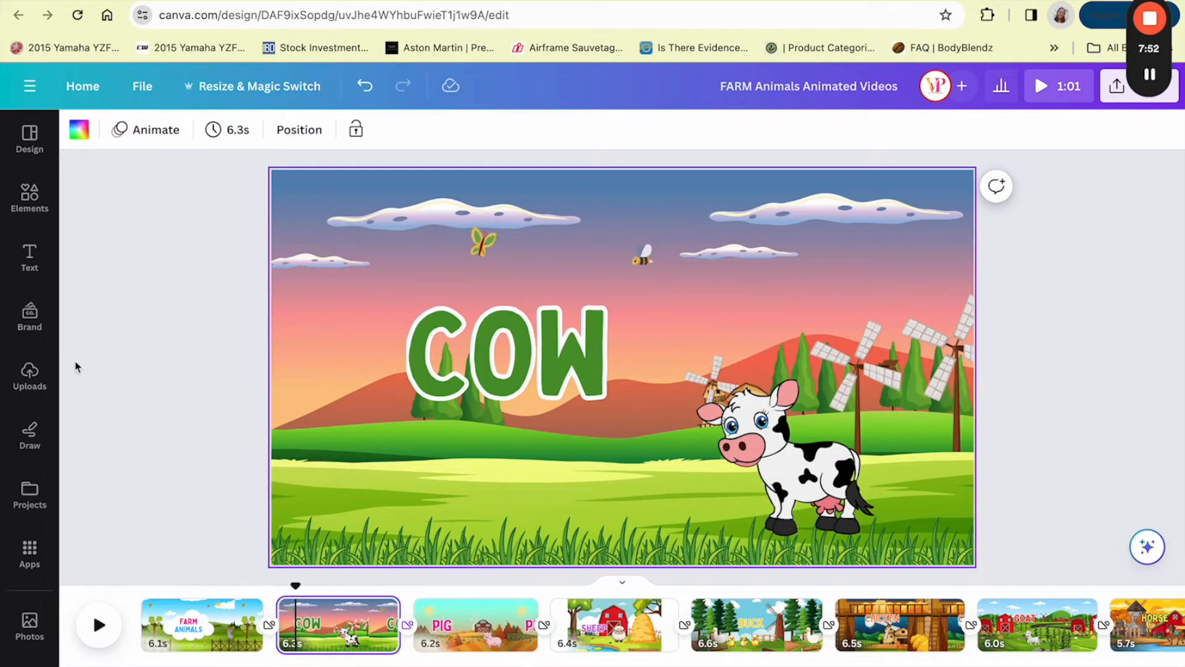
{"action": "left_click", "coordinate": [340, 283]}
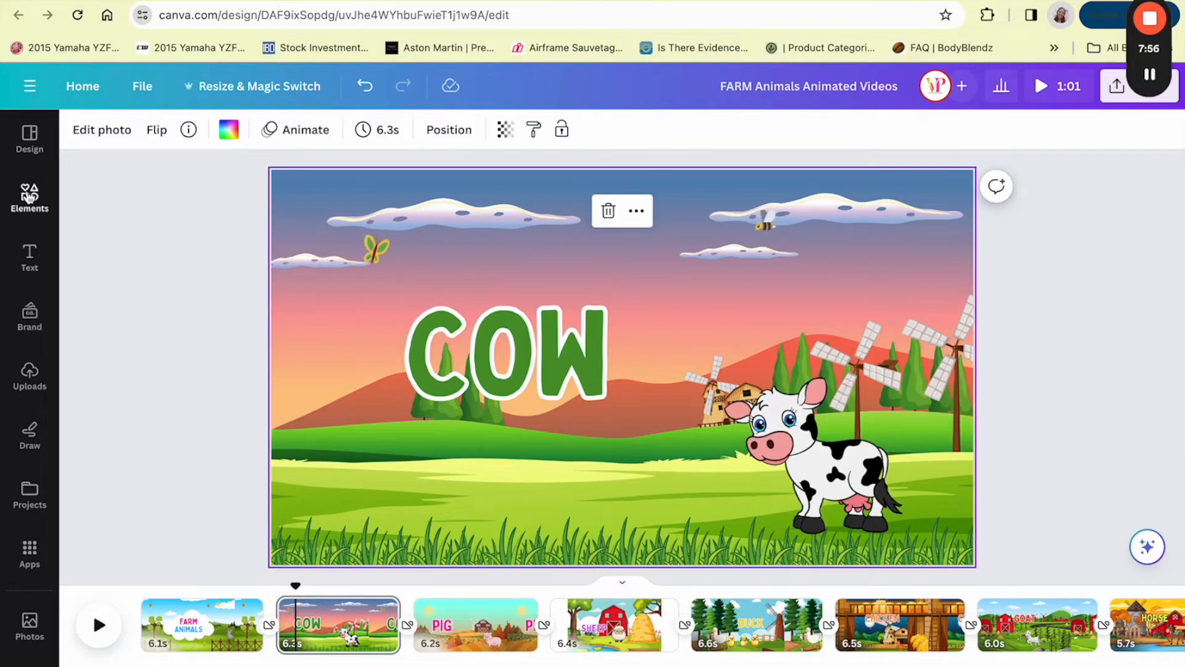
{"action": "left_click", "coordinate": [29, 196]}
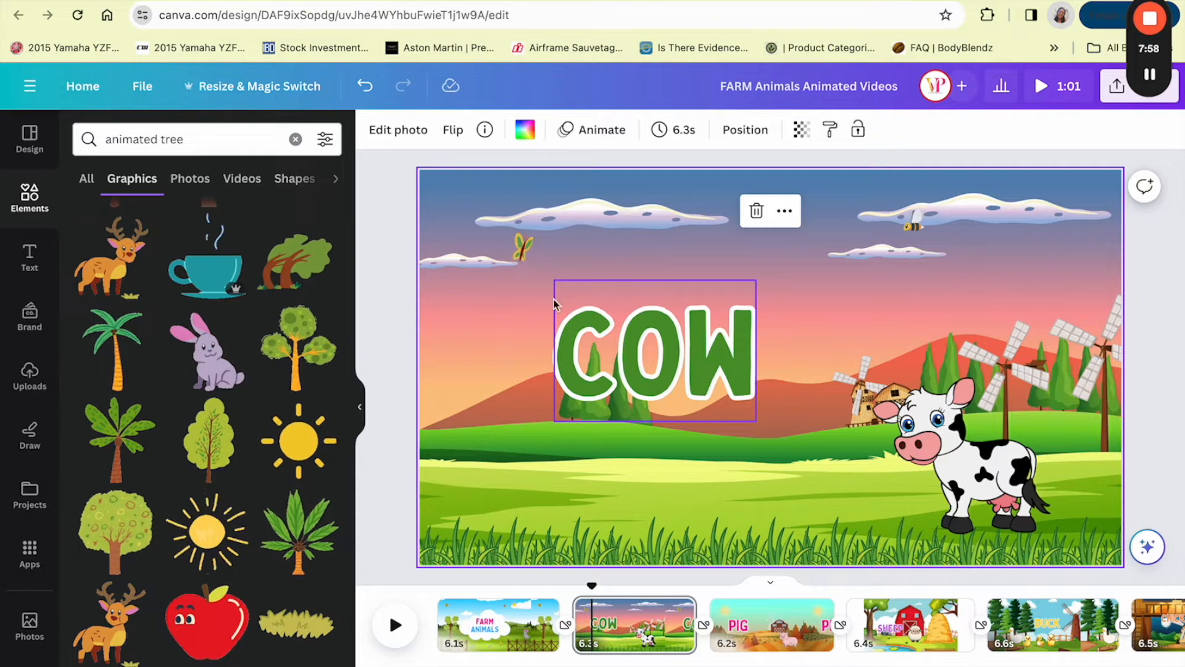
{"action": "left_click", "coordinate": [525, 248]}
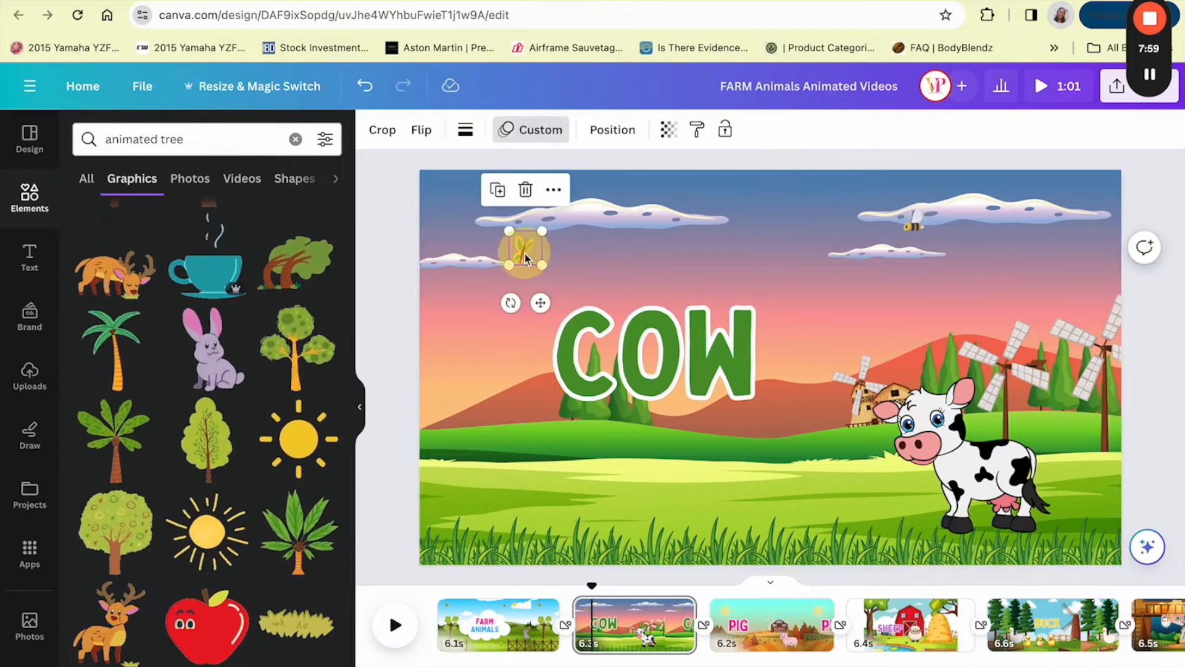
{"action": "left_click", "coordinate": [914, 225]}
{"action": "left_click", "coordinate": [392, 624]}
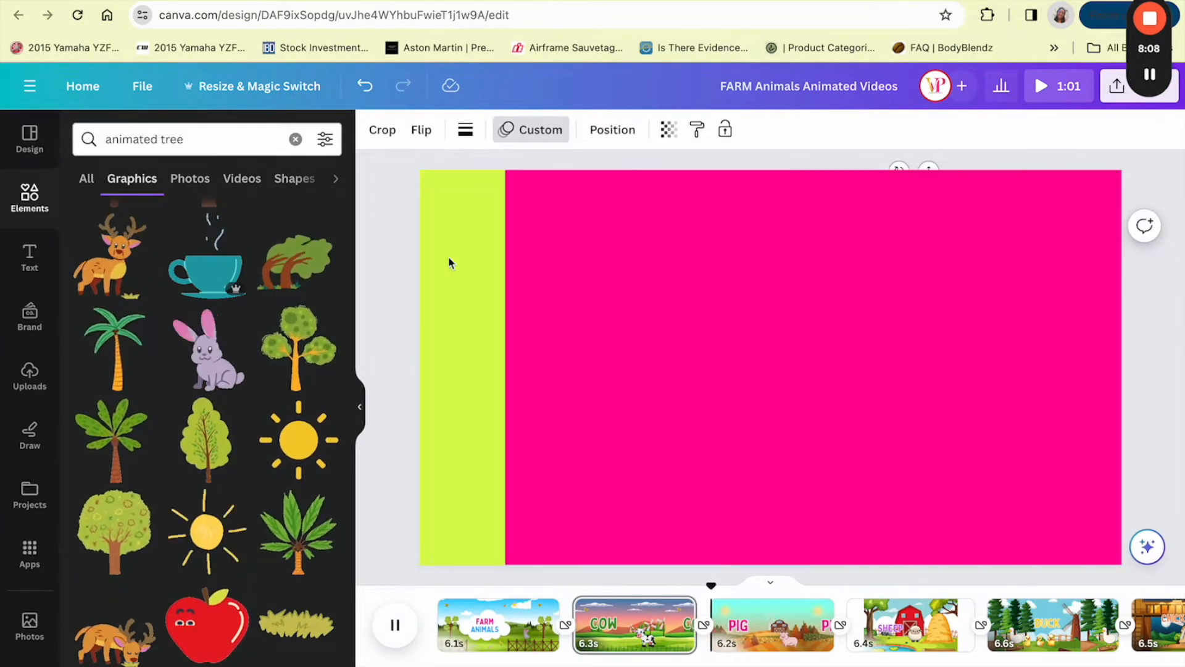
{"action": "left_click", "coordinate": [394, 624]}
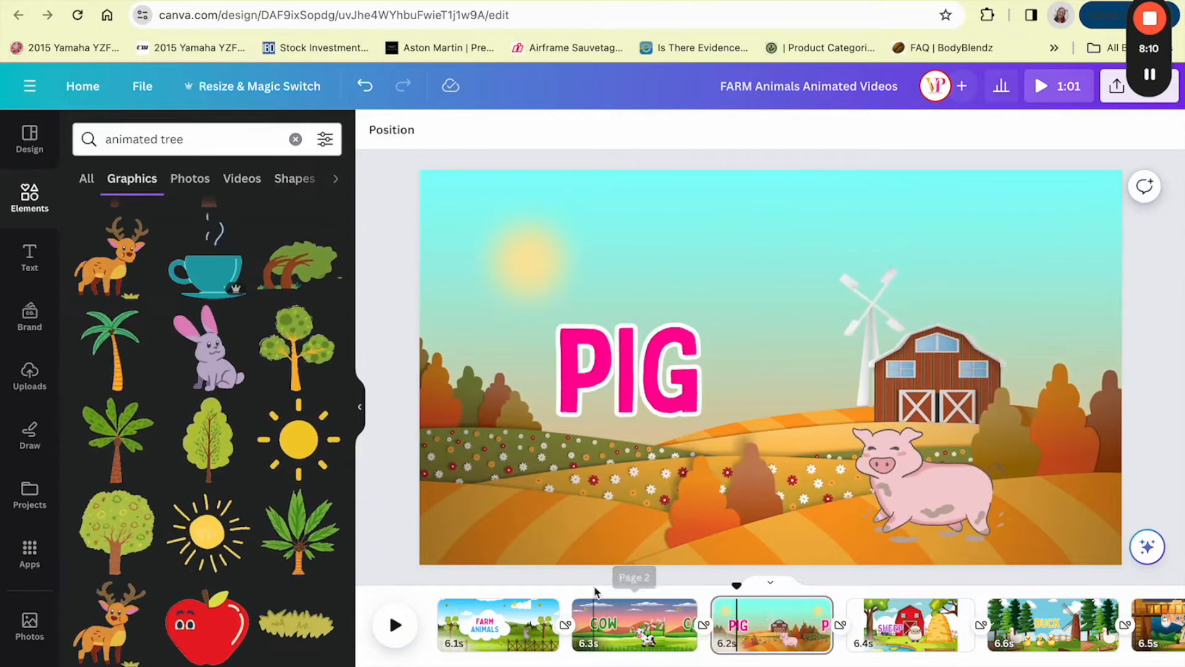
Go back through the Cow page to the title page and open the settings of the transition between them.
{"action": "left_click", "coordinate": [596, 604]}
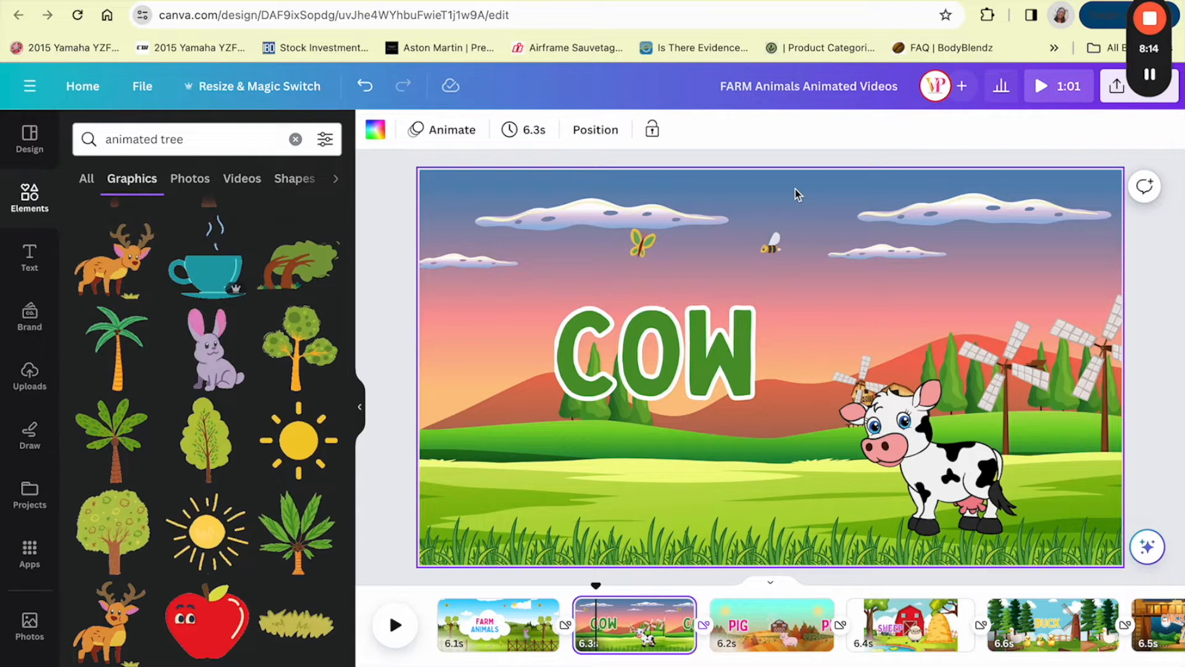
{"action": "left_click_drag", "start_coordinate": [596, 581], "coordinate": [536, 586]}
{"action": "left_click", "coordinate": [564, 626]}
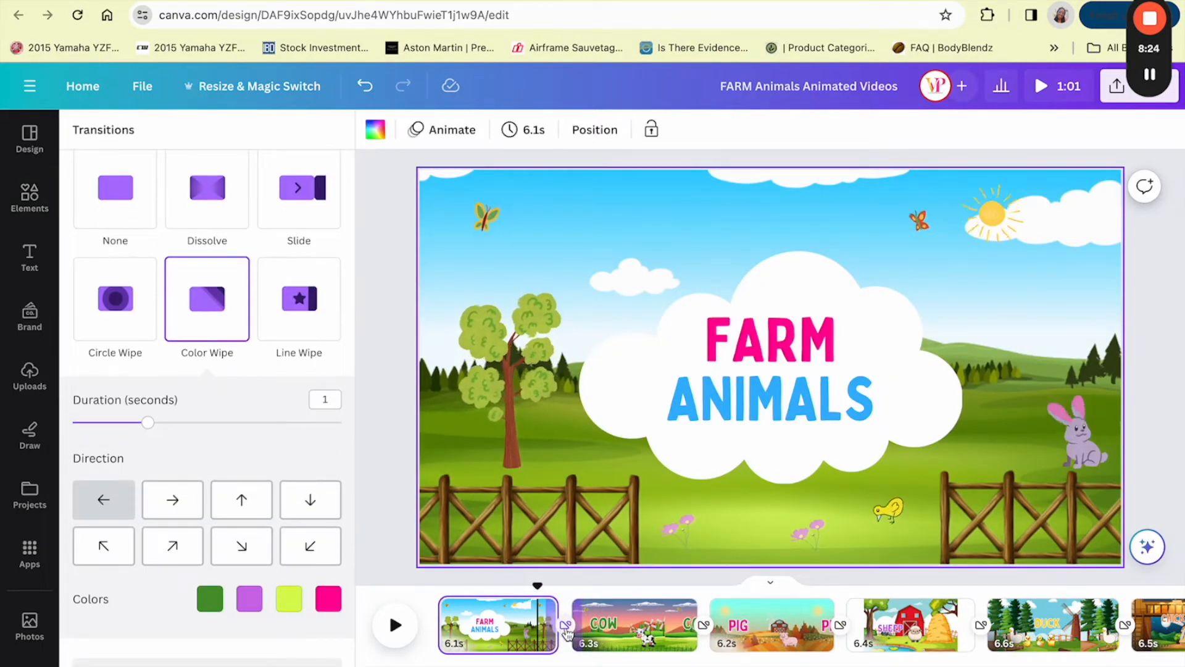
Try out the transition option before a new blank page added at the end, and delete that page.
{"action": "scroll", "coordinate": [648, 639], "scroll_direction": "right", "scroll_amount": 10}
{"action": "left_click", "coordinate": [1118, 644]}
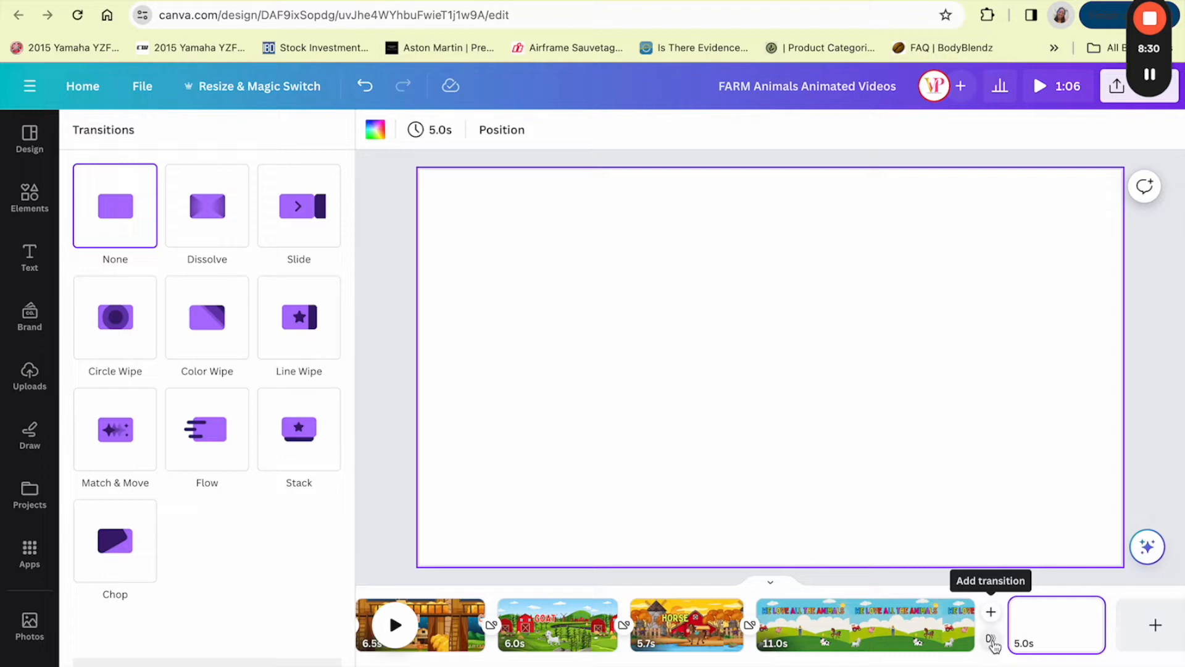
{"action": "left_click", "coordinate": [987, 642]}
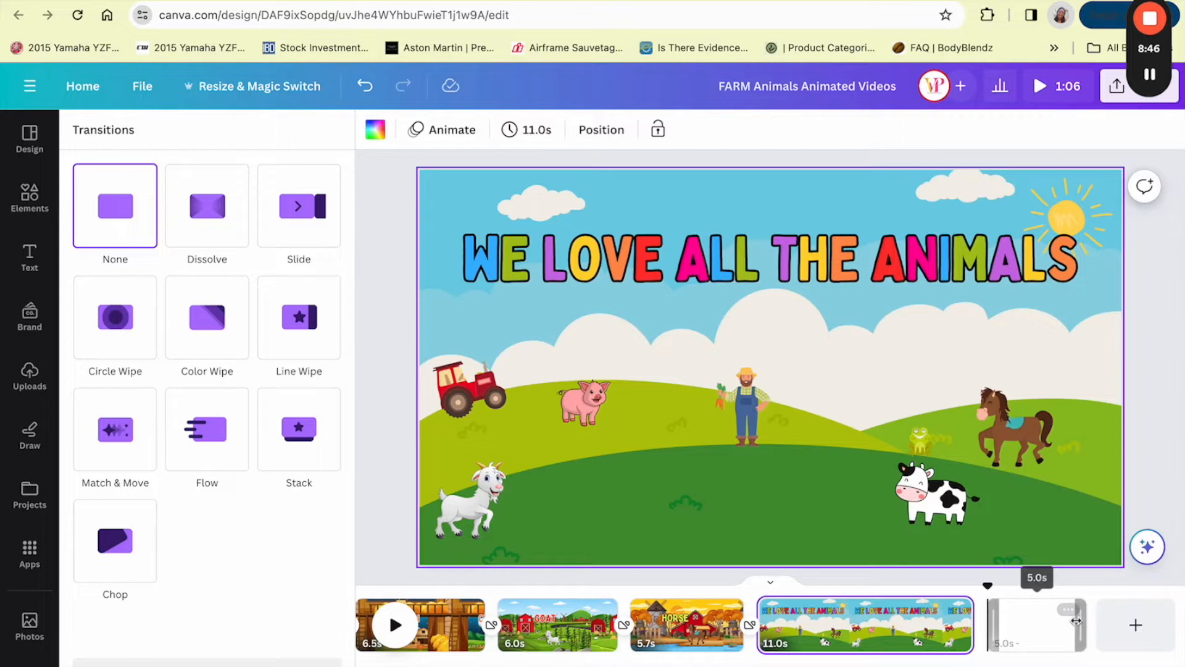
{"action": "left_click", "coordinate": [1069, 609]}
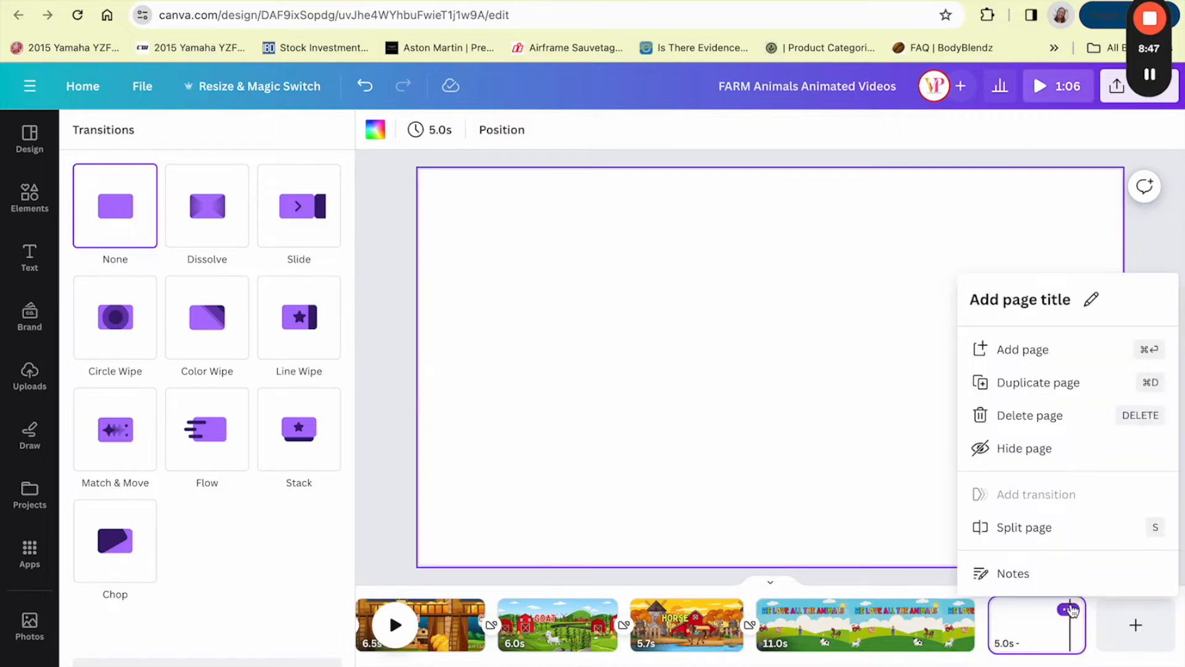
{"action": "left_click", "coordinate": [1025, 416]}
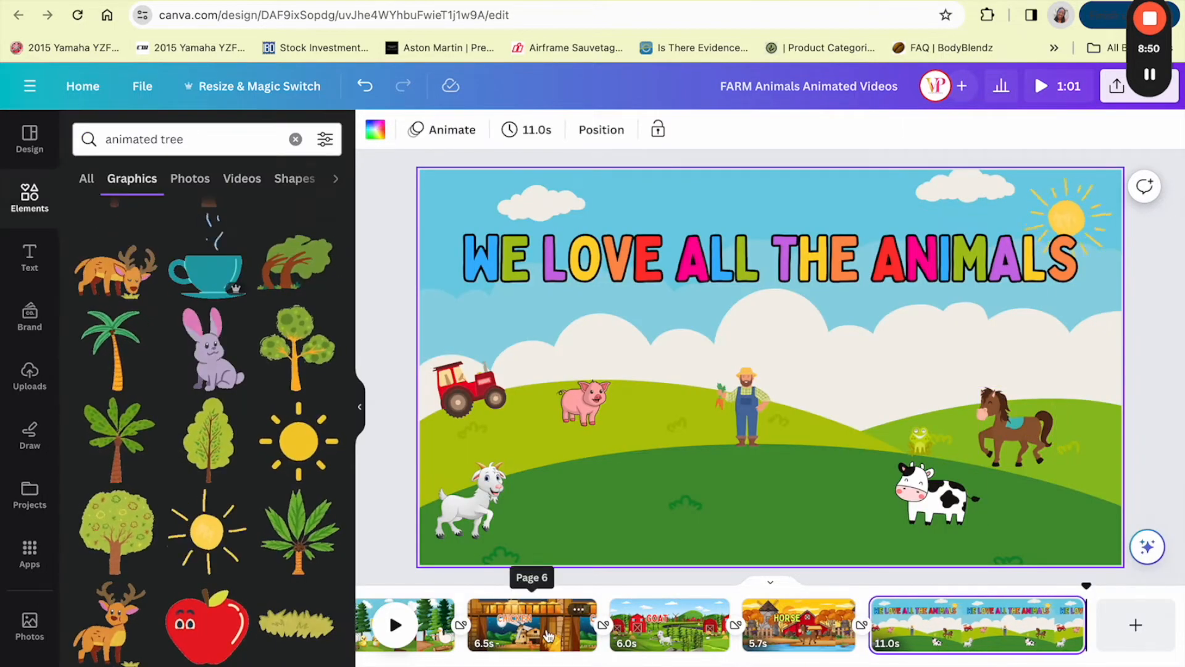
Go through the Cow and Pig pages and inspect the PIG title and the pig graphic.
{"action": "scroll", "coordinate": [548, 623], "scroll_direction": "left", "scroll_amount": 5}
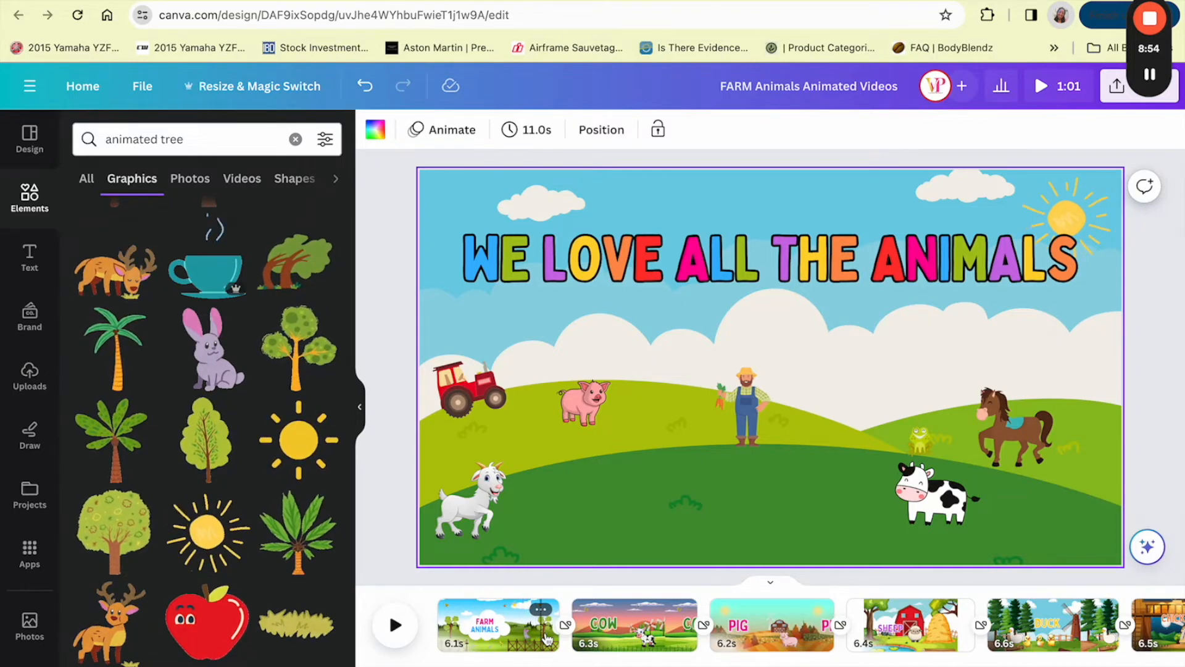
{"action": "left_click", "coordinate": [644, 636]}
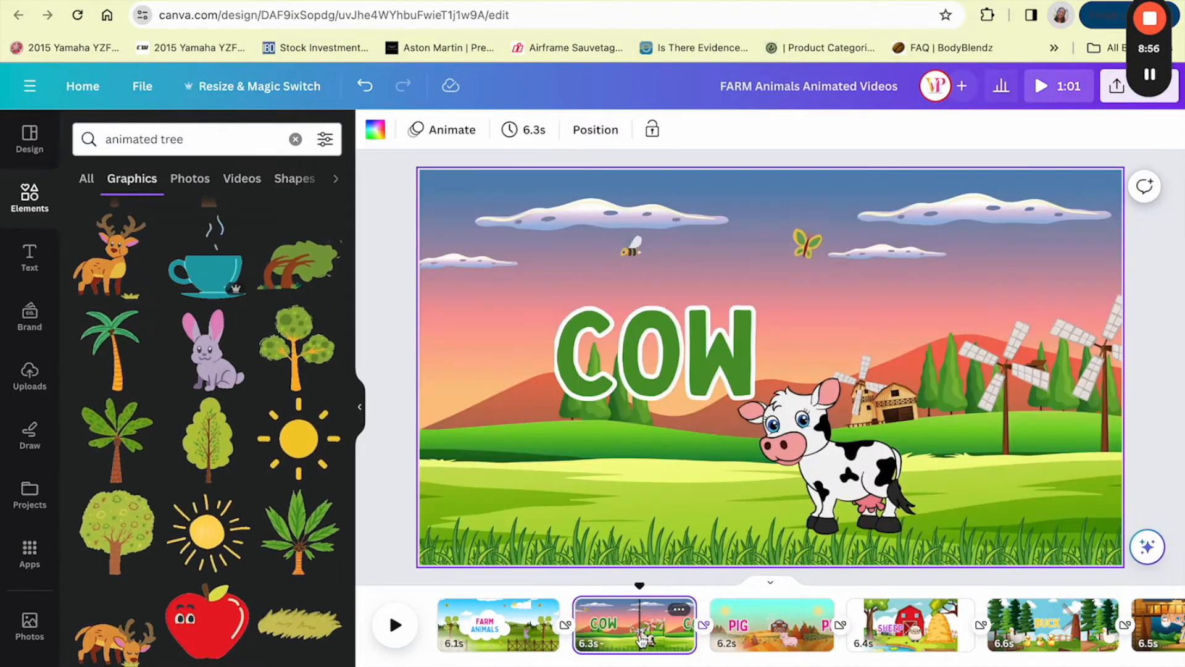
{"action": "left_click", "coordinate": [743, 623]}
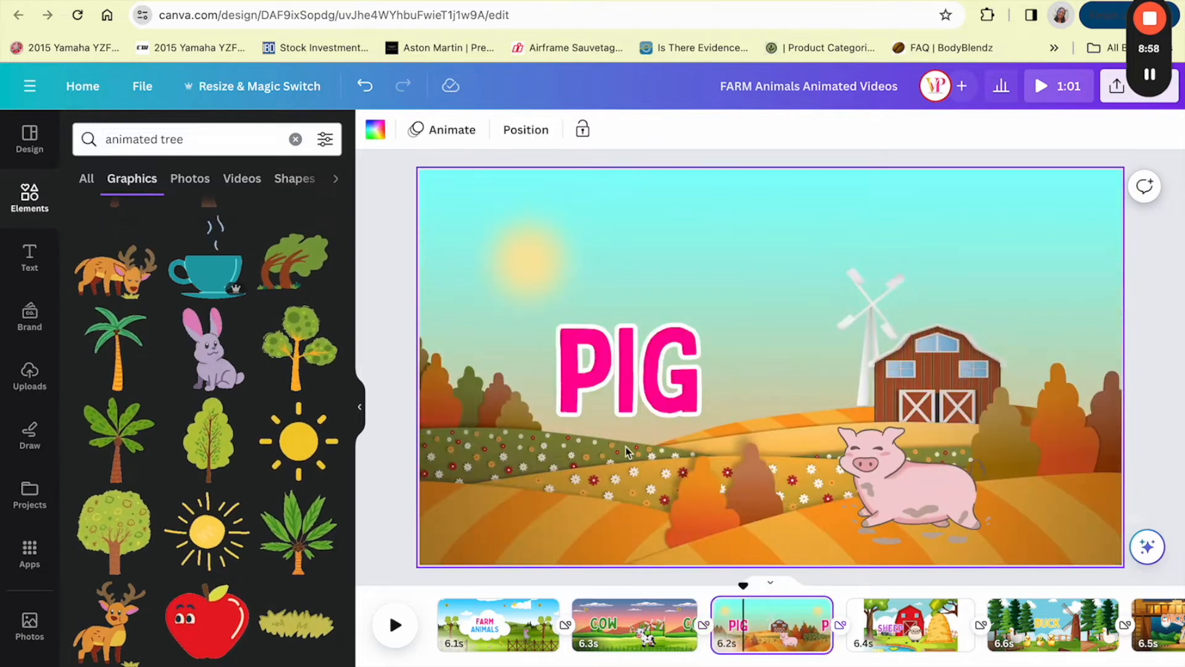
{"action": "left_click", "coordinate": [631, 355]}
{"action": "left_click", "coordinate": [1003, 496]}
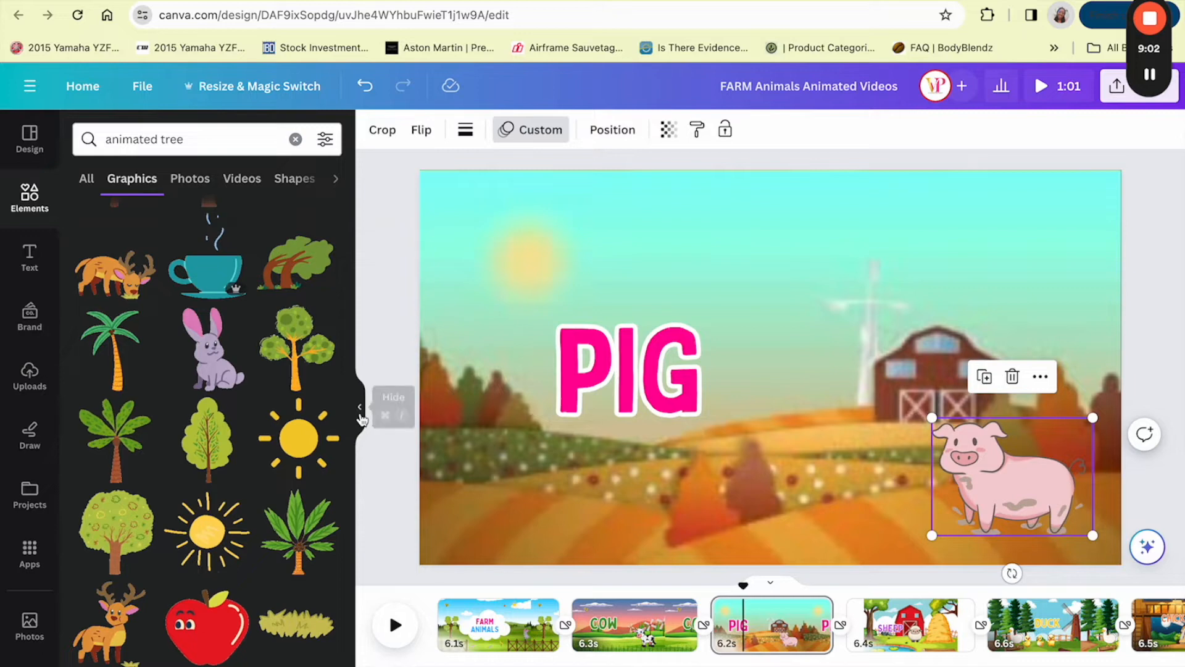
Hide the side panel and preview the video from the Pig page through to the Goat page.
{"action": "left_click", "coordinate": [360, 413]}
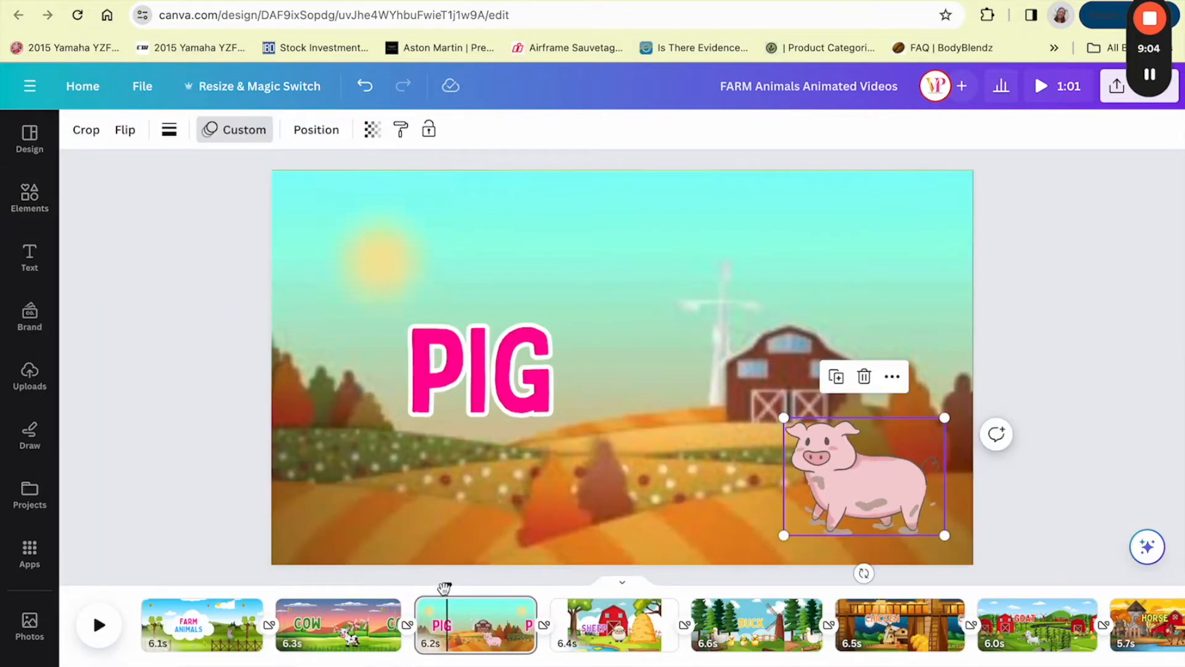
{"action": "key", "text": "space"}
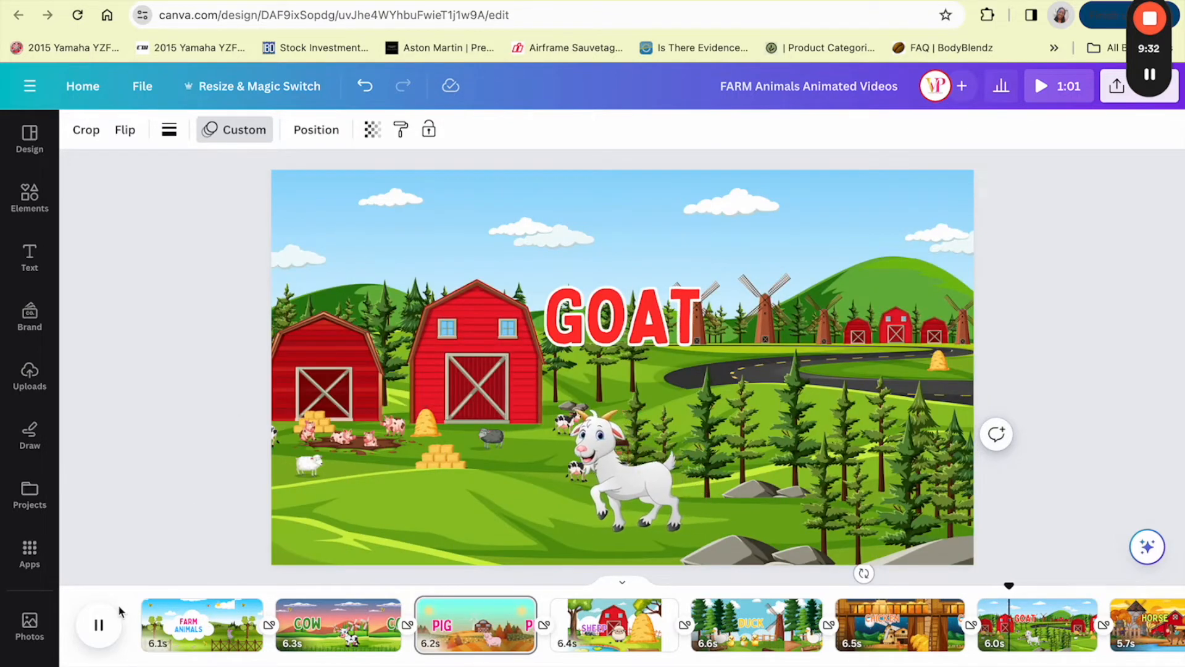
{"action": "left_click", "coordinate": [99, 625]}
Review the download settings for all pages as a 1080p MP4 video and close them without downloading.
{"action": "left_click", "coordinate": [1117, 86]}
{"action": "left_click", "coordinate": [903, 502]}
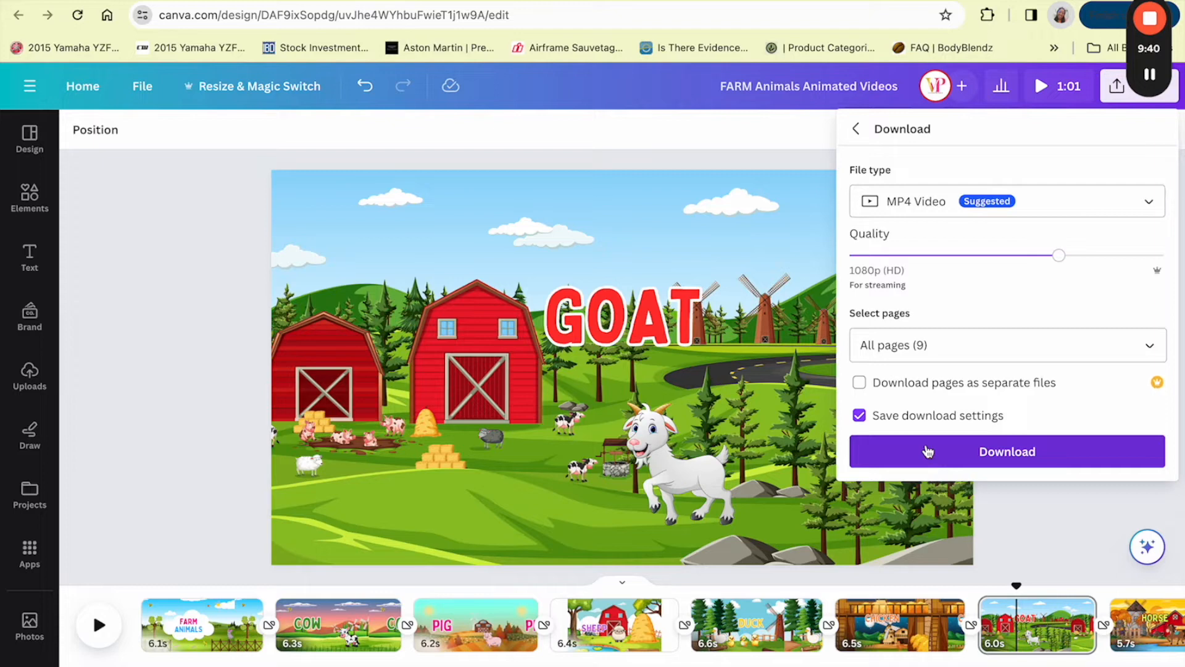
{"action": "left_click", "coordinate": [1076, 511]}
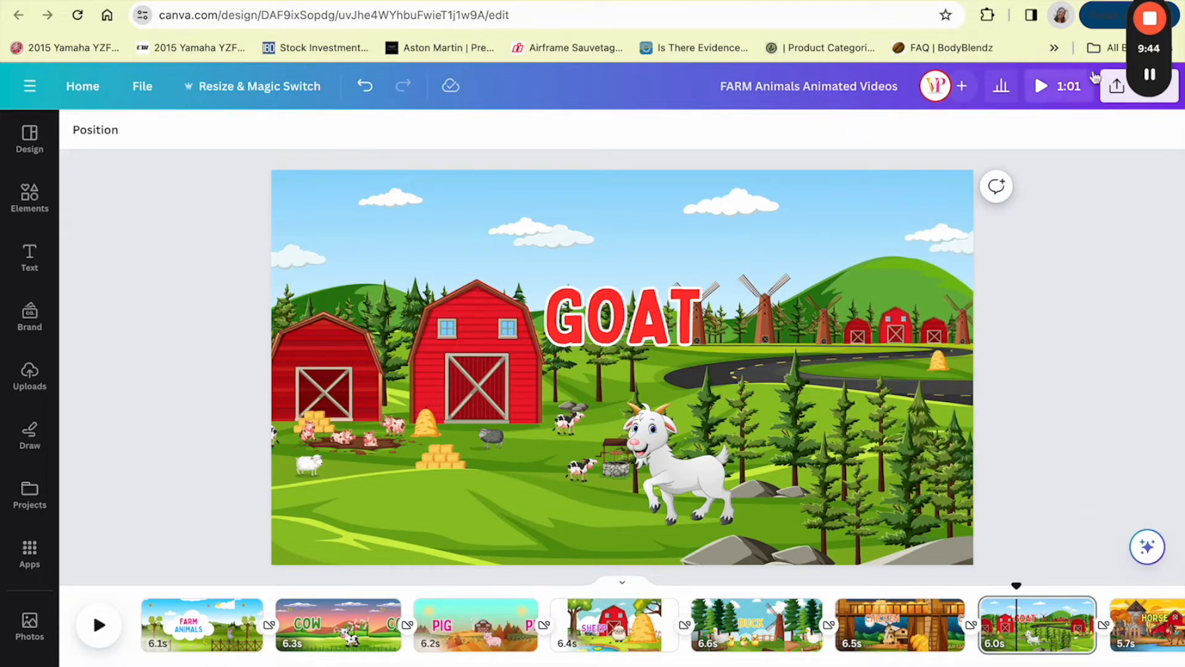
Switch to the iMovie project and look over its timeline of farm animal clips and sound effects.
{"action": "mouse_move", "coordinate": [1149, 75]}
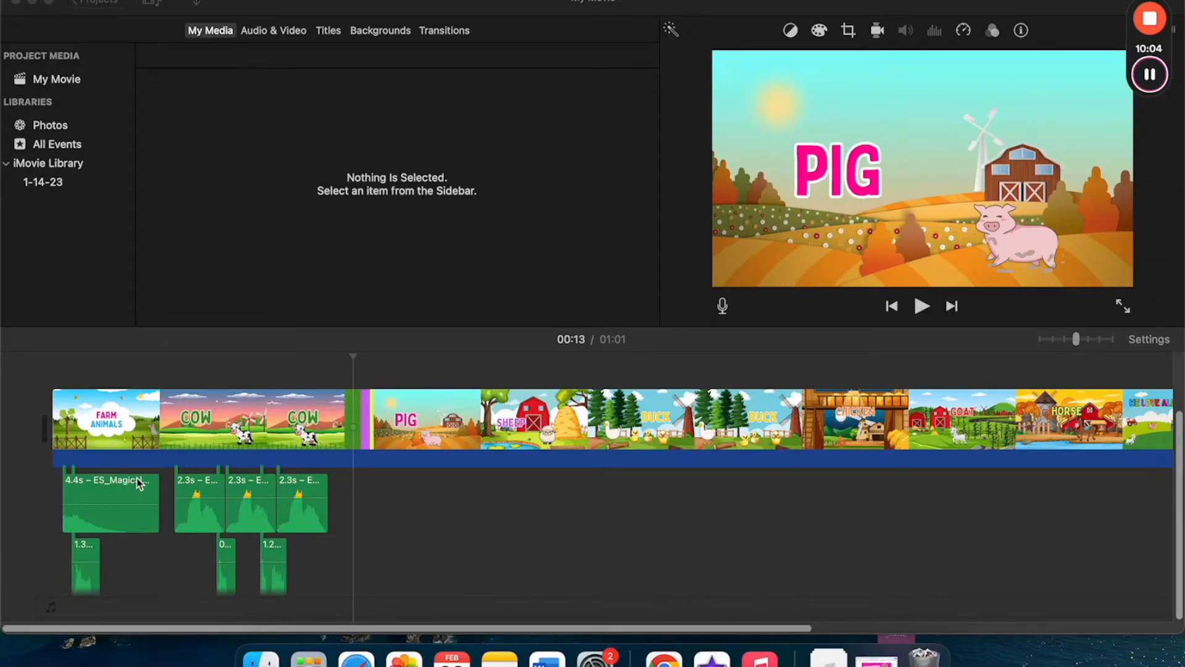
{"action": "left_click", "coordinate": [336, 179]}
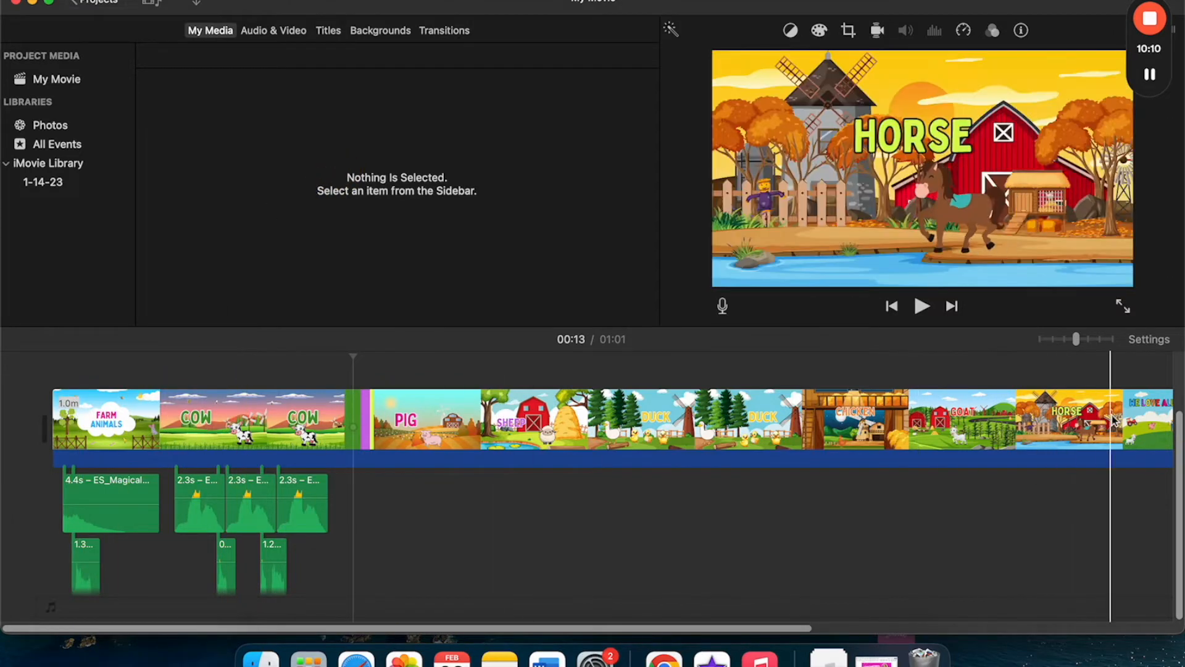
{"action": "left_click_drag", "start_coordinate": [767, 627], "coordinate": [1120, 601]}
{"action": "scroll", "coordinate": [987, 598], "scroll_direction": "left", "scroll_amount": 10}
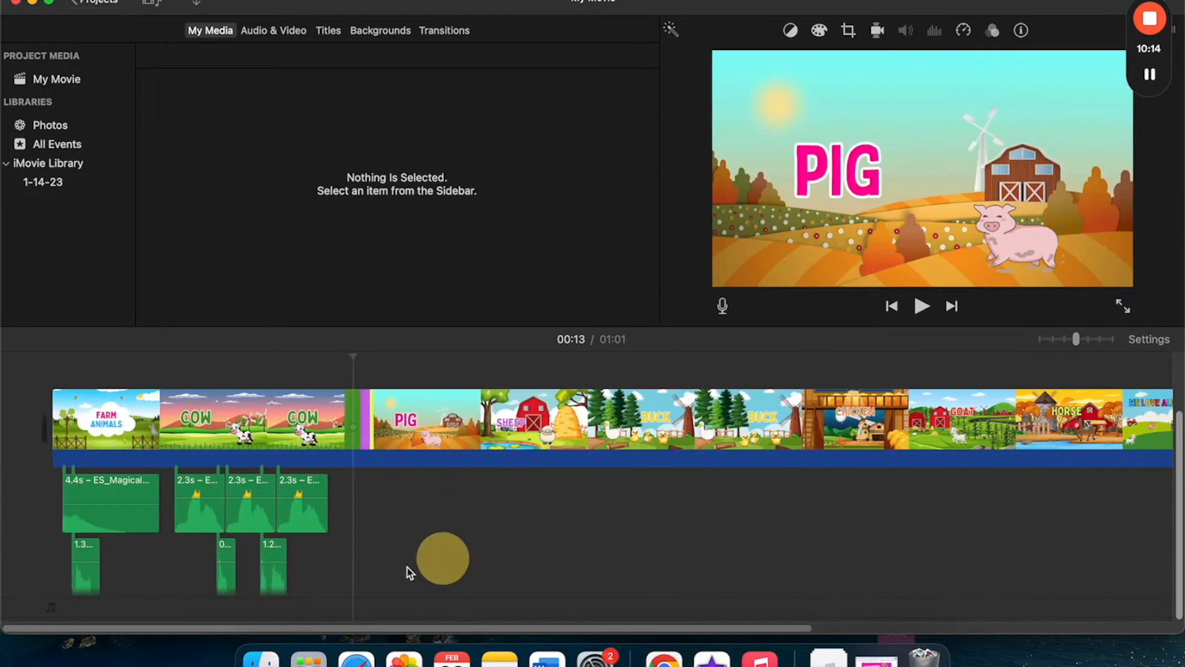
{"action": "left_click_drag", "start_coordinate": [1073, 344], "coordinate": [1064, 344]}
{"action": "left_click", "coordinate": [1072, 343]}
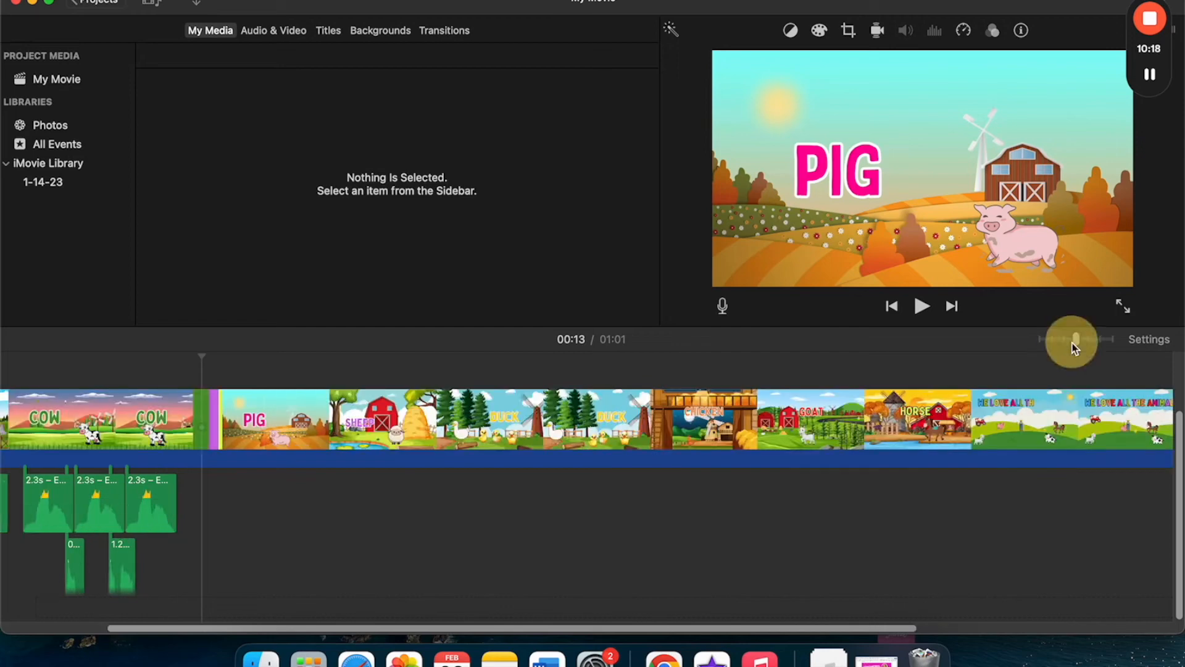
Play the movie from the beginning through the Cow section to hear its sound effects.
{"action": "scroll", "coordinate": [309, 464], "scroll_direction": "left", "scroll_amount": 5}
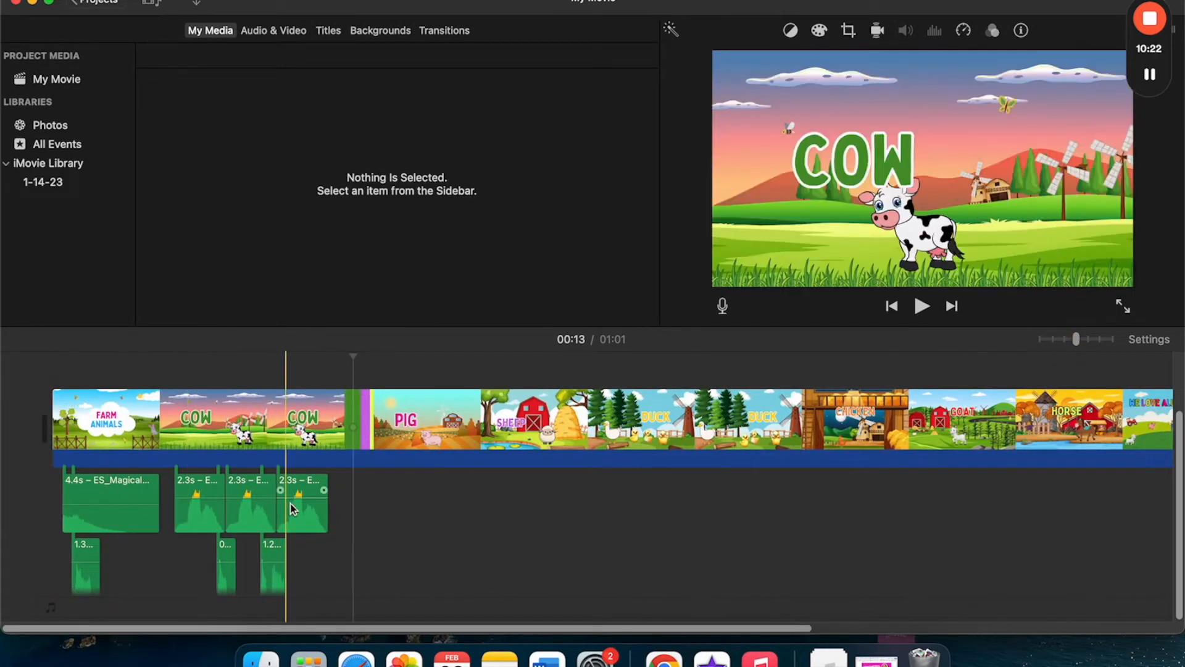
{"action": "left_click", "coordinate": [45, 494]}
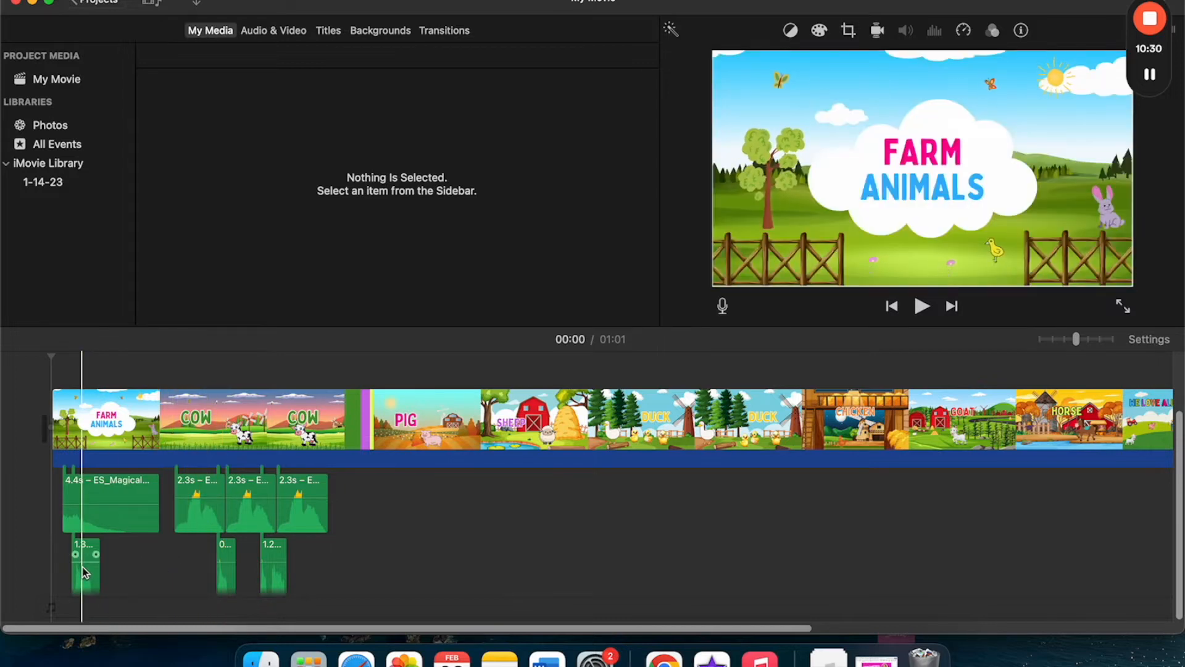
{"action": "key", "text": "space"}
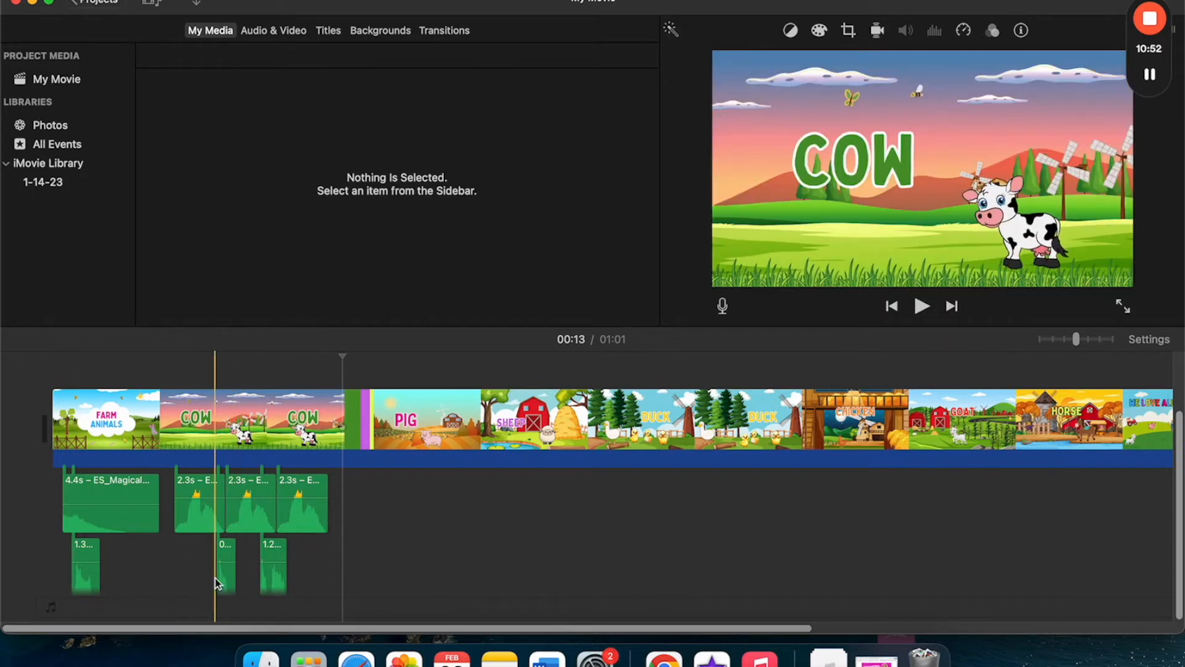
Switch to Epidemic Sound in the browser and play Magical Twinkle 1 from the Cartoon sound effects.
{"action": "left_click", "coordinate": [356, 658]}
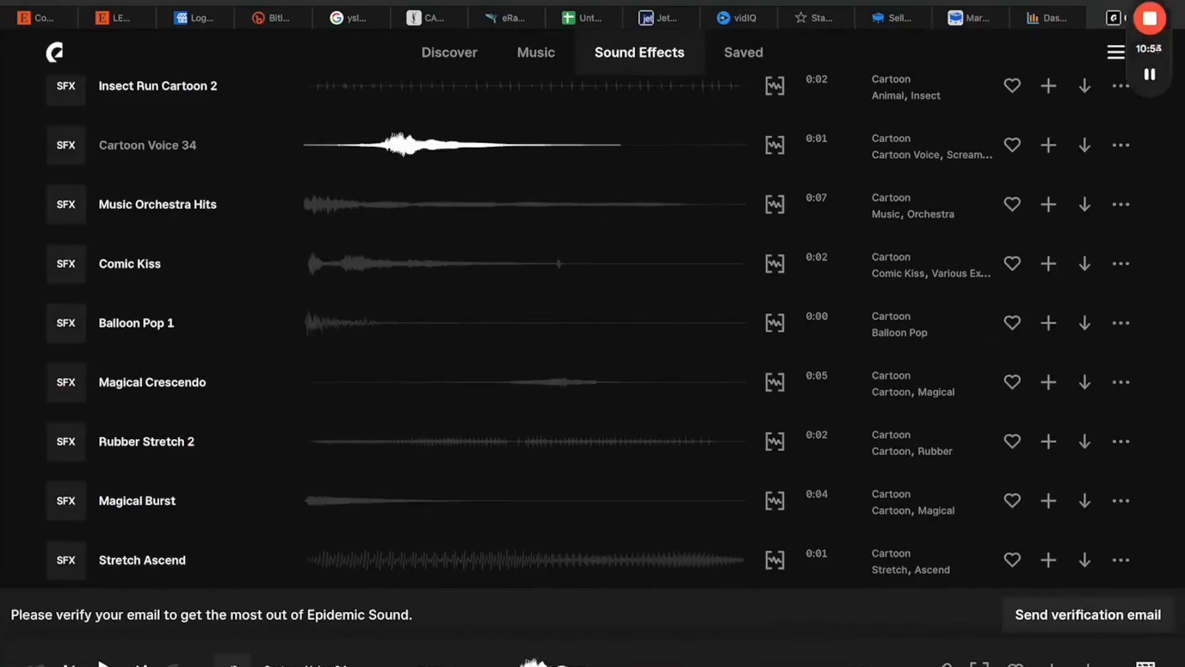
{"action": "scroll", "coordinate": [611, 257], "scroll_direction": "up", "scroll_amount": 20}
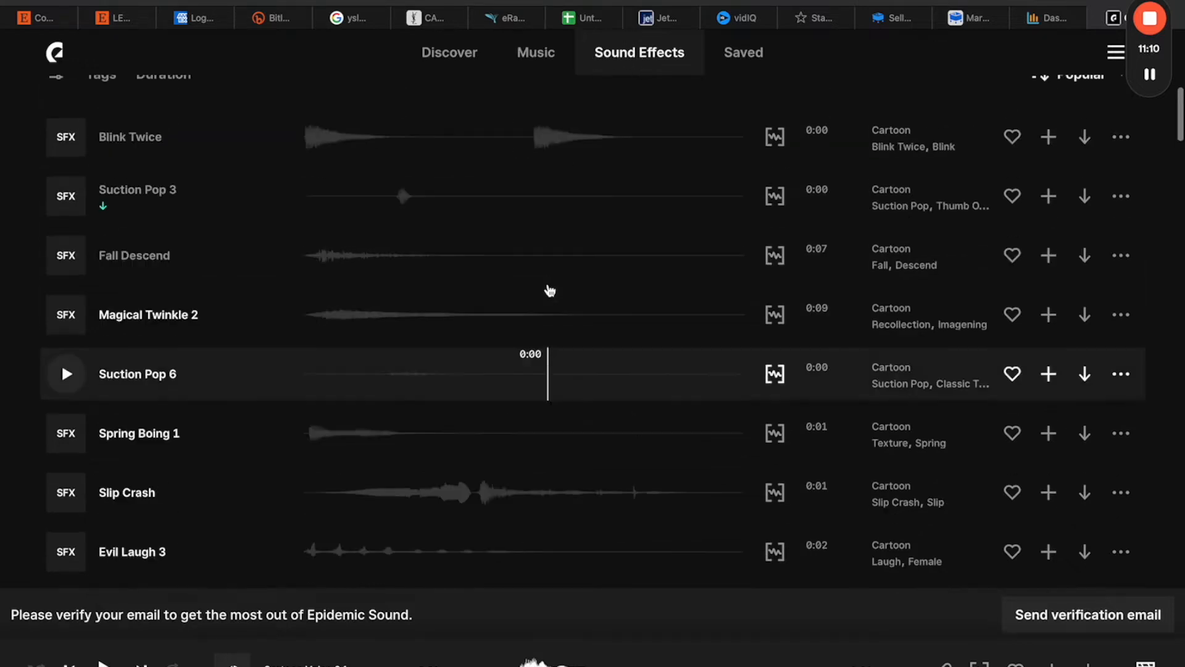
{"action": "scroll", "coordinate": [547, 290], "scroll_direction": "up", "scroll_amount": 10}
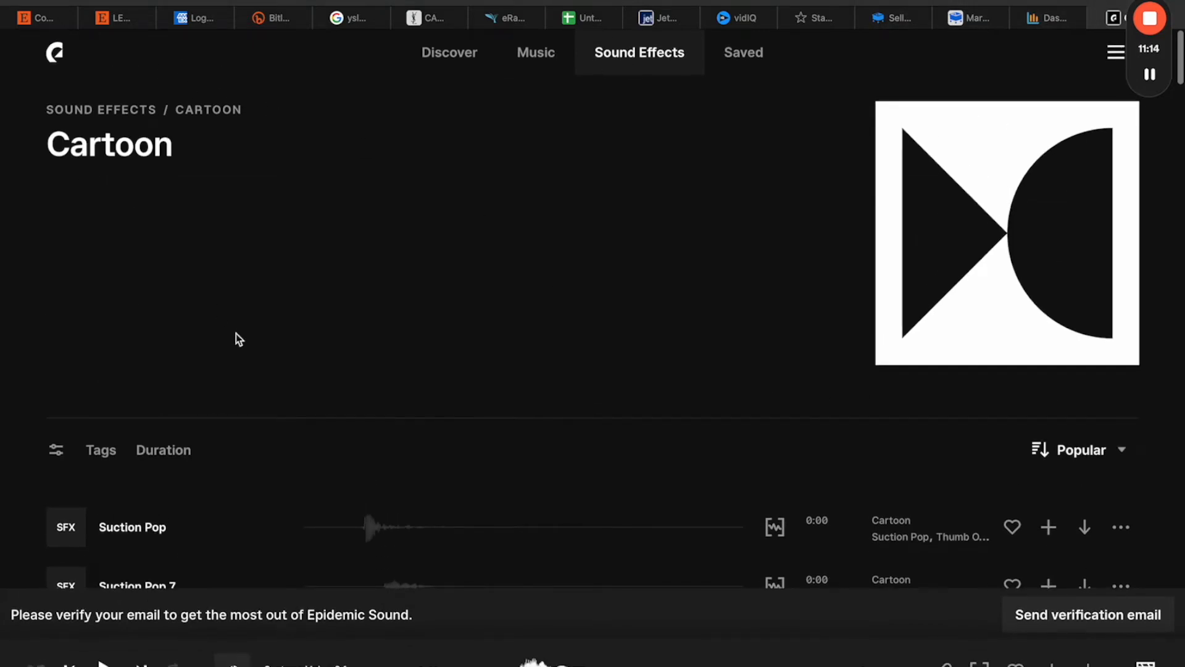
{"action": "scroll", "coordinate": [236, 336], "scroll_direction": "down", "scroll_amount": 3}
{"action": "scroll", "coordinate": [249, 365], "scroll_direction": "down", "scroll_amount": 2}
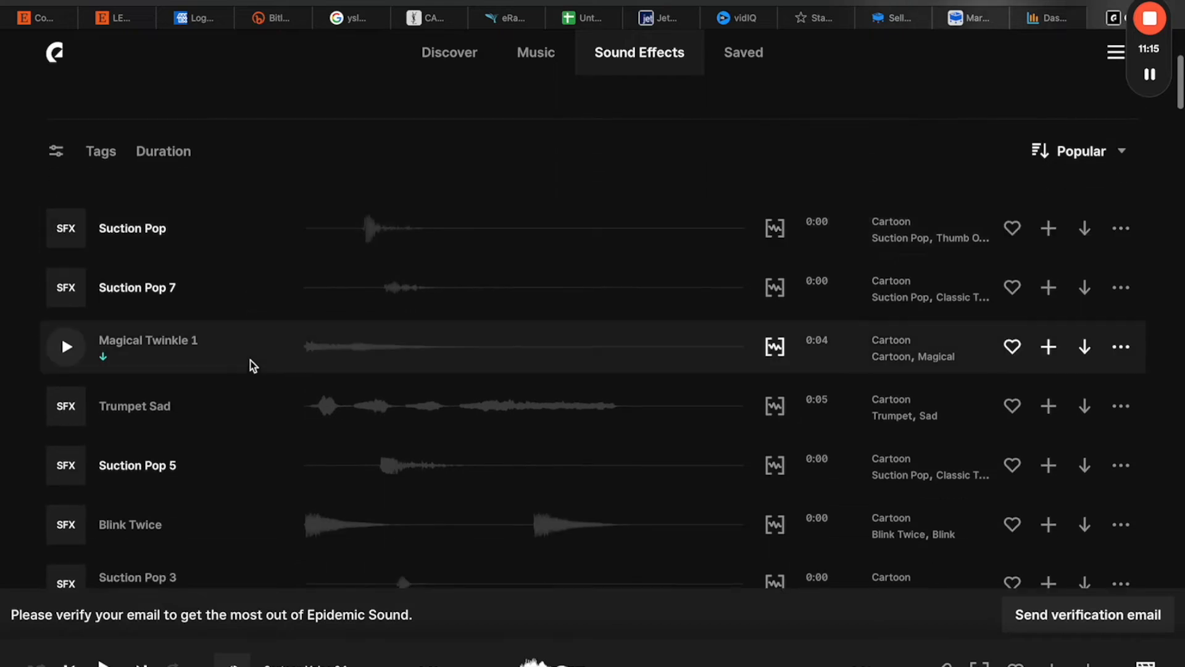
{"action": "scroll", "coordinate": [253, 366], "scroll_direction": "down", "scroll_amount": 2}
{"action": "scroll", "coordinate": [210, 380], "scroll_direction": "down", "scroll_amount": 5}
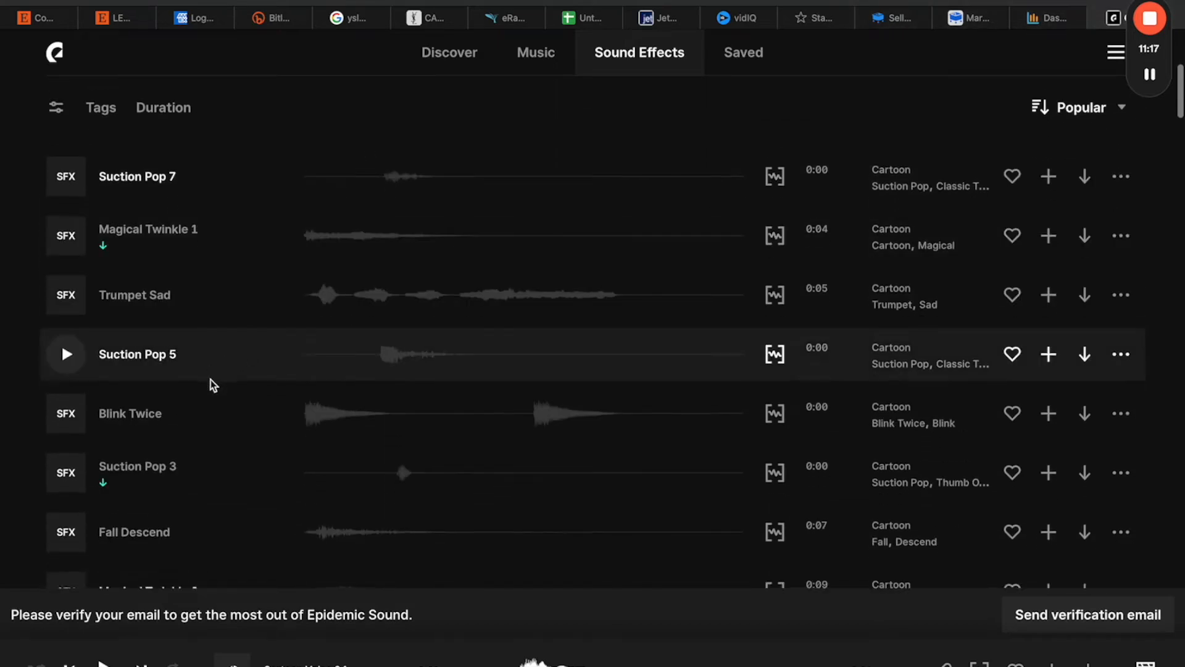
{"action": "scroll", "coordinate": [210, 380], "scroll_direction": "up", "scroll_amount": 7}
{"action": "left_click", "coordinate": [66, 369]}
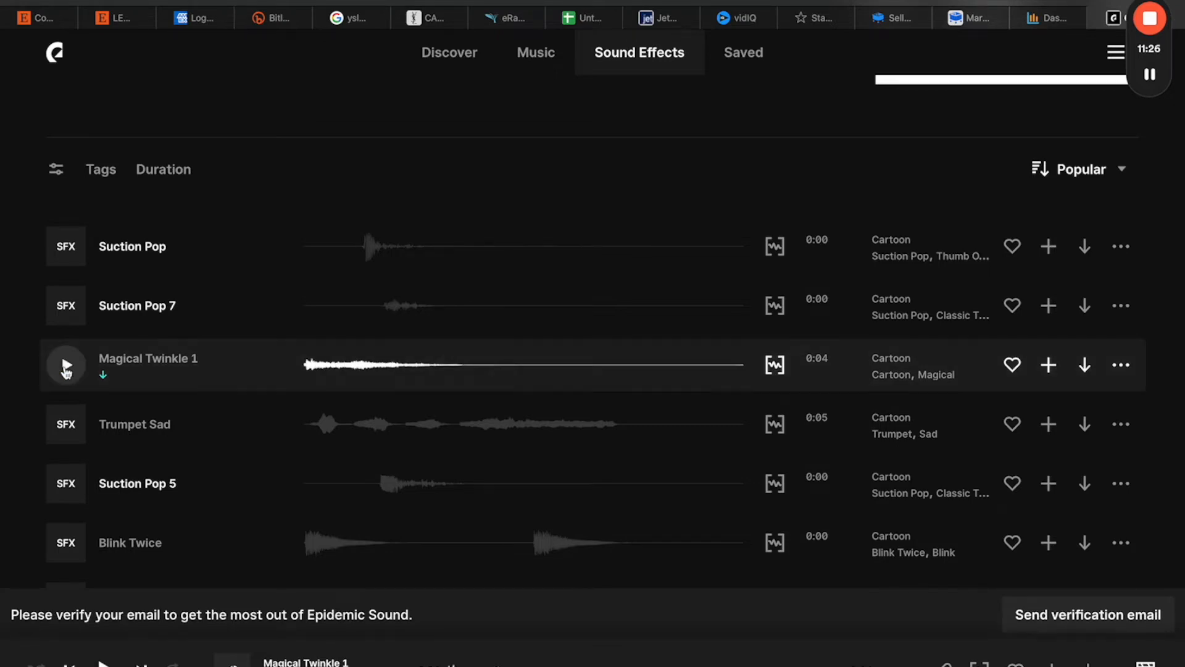
Browse further through the Cartoon sound effects and return towards the start of the list.
{"action": "scroll", "coordinate": [102, 455], "scroll_direction": "down", "scroll_amount": 6}
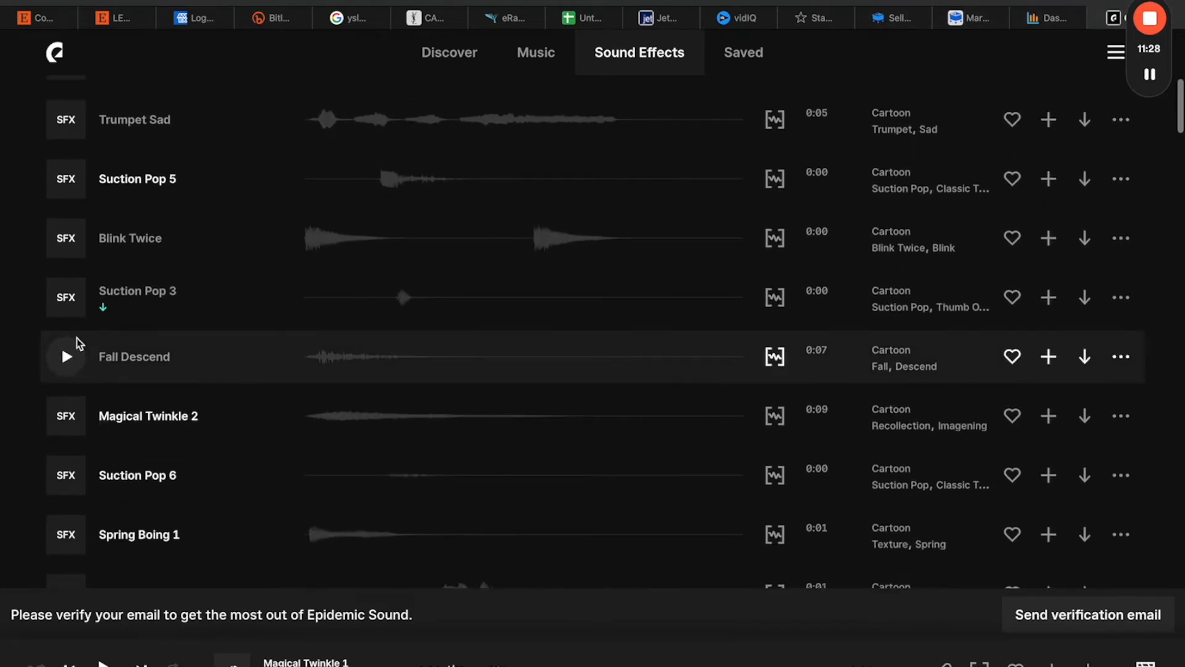
{"action": "scroll", "coordinate": [77, 310], "scroll_direction": "down", "scroll_amount": 9}
{"action": "scroll", "coordinate": [77, 306], "scroll_direction": "down", "scroll_amount": 20}
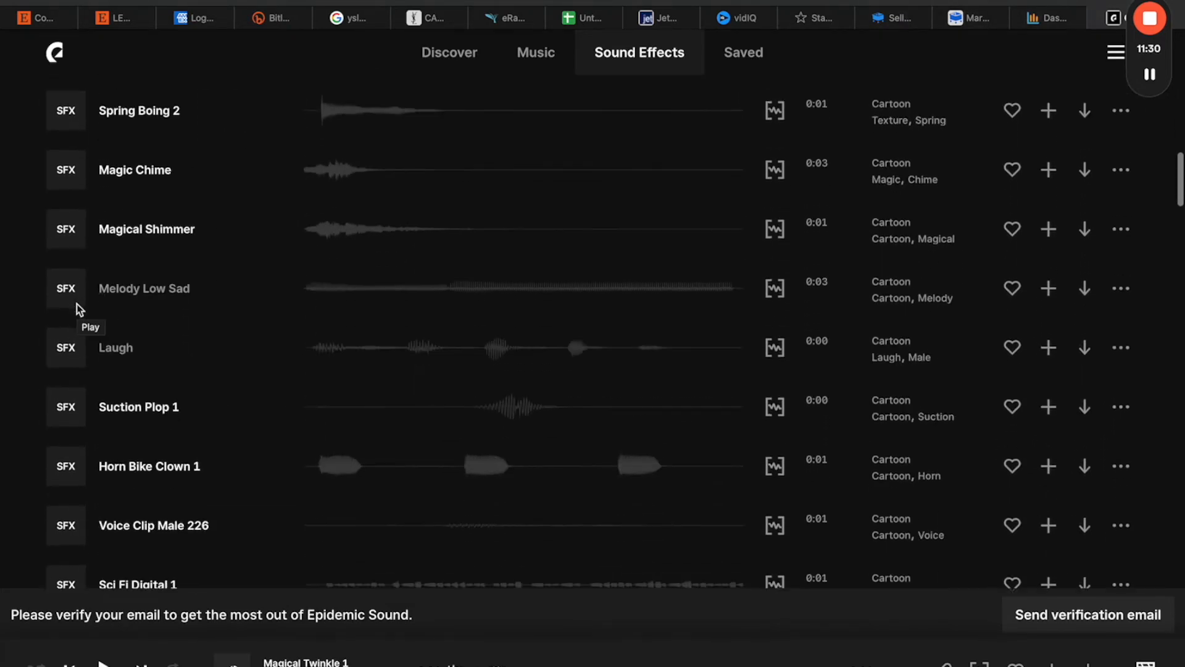
{"action": "scroll", "coordinate": [76, 306], "scroll_direction": "down", "scroll_amount": 10}
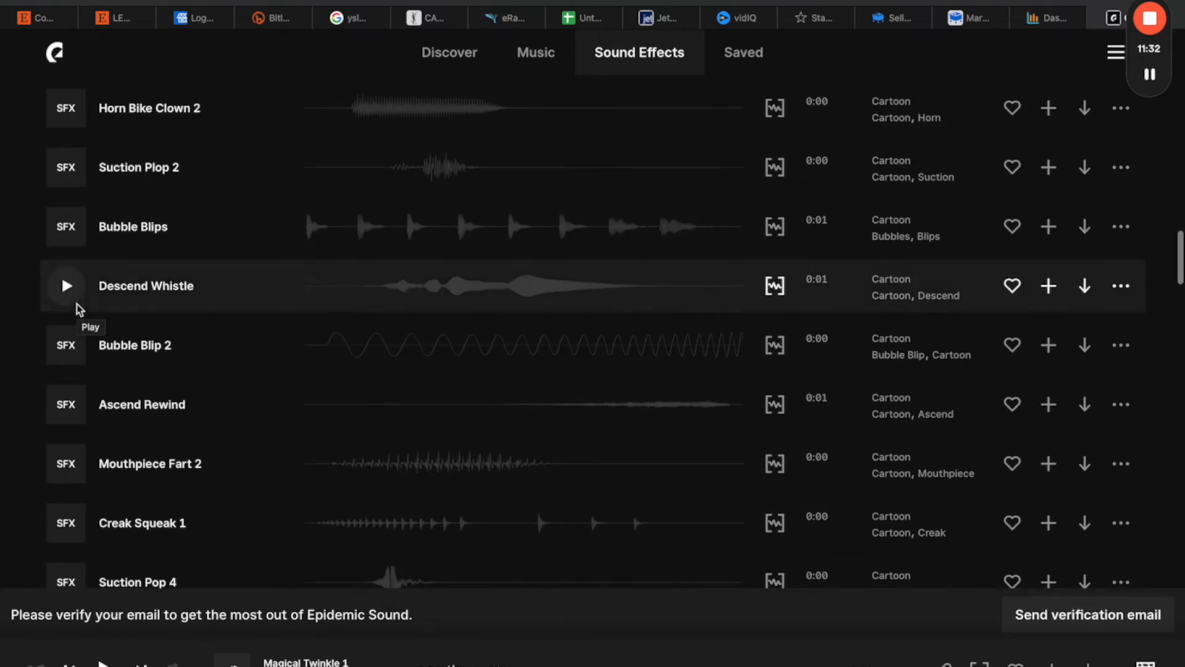
{"action": "scroll", "coordinate": [103, 349], "scroll_direction": "up", "scroll_amount": 20}
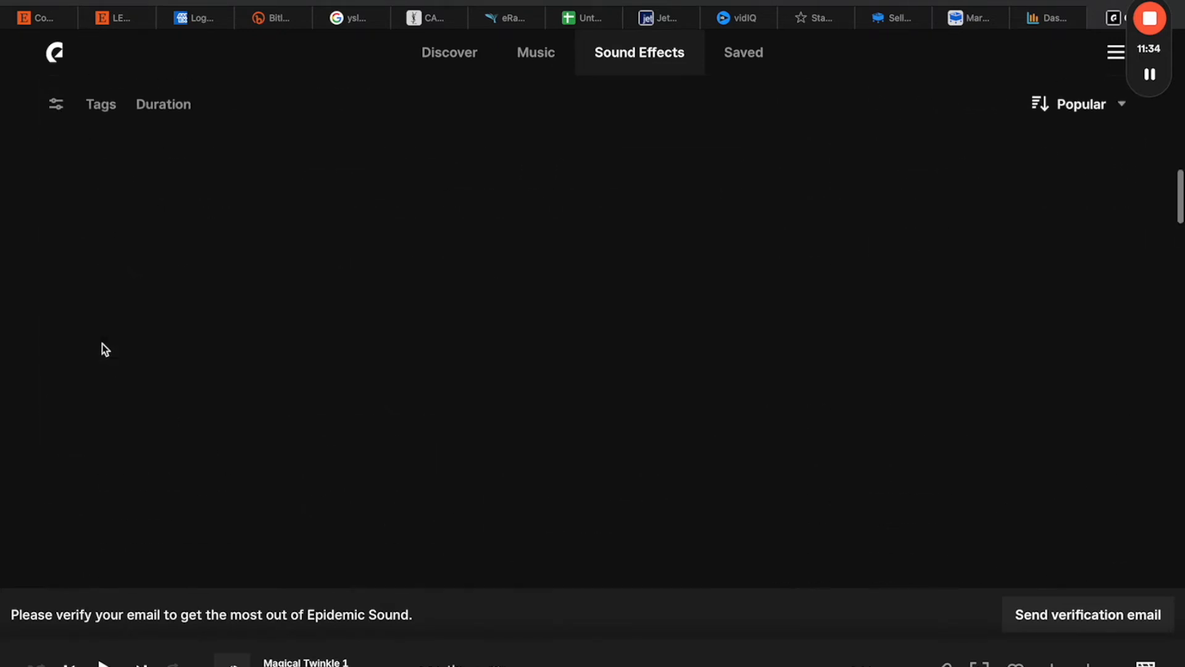
Open the Animals category of the sound effects and browse its list of animal sounds.
{"action": "left_click", "coordinate": [628, 60]}
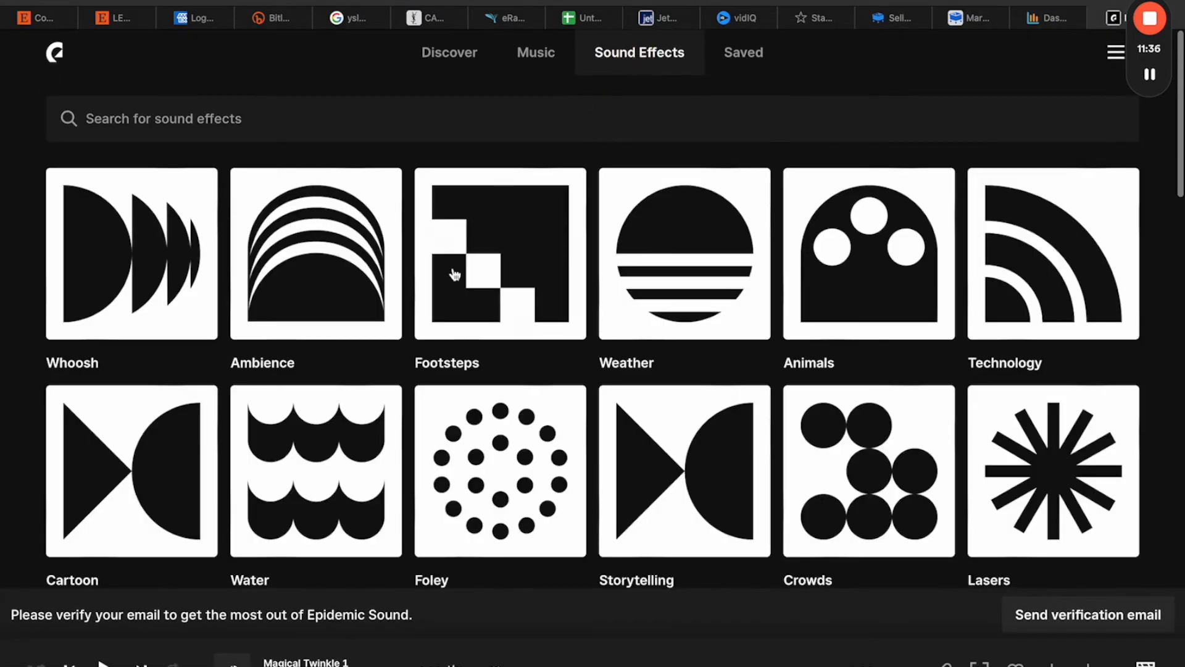
{"action": "left_click", "coordinate": [878, 264]}
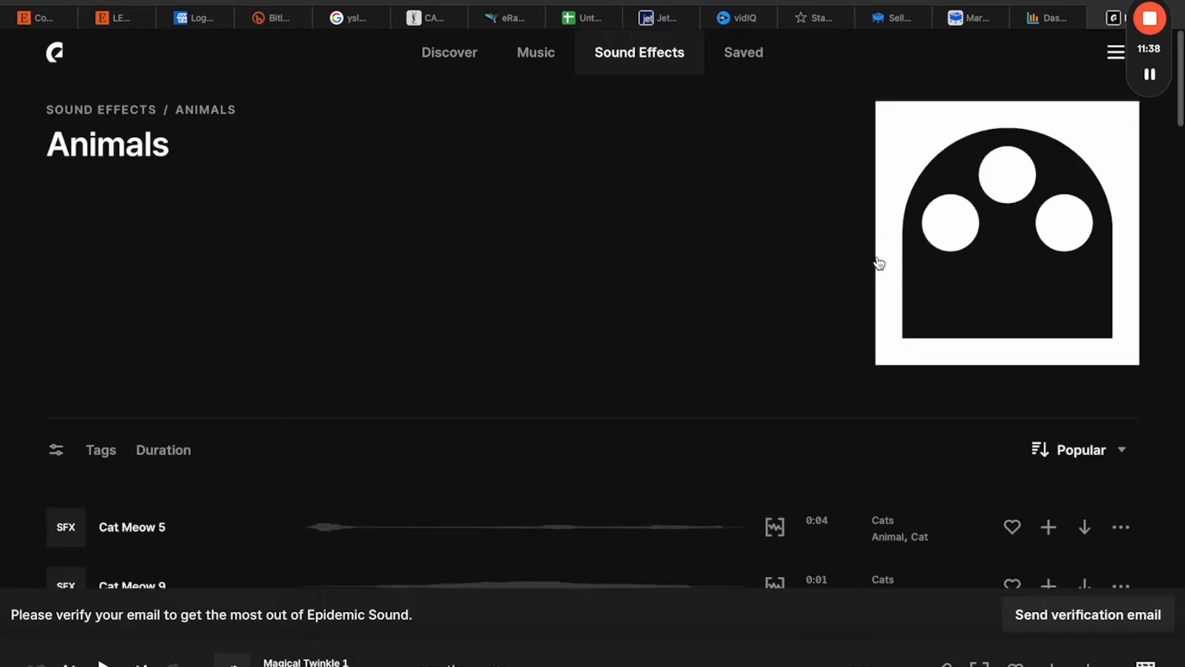
{"action": "scroll", "coordinate": [378, 460], "scroll_direction": "down", "scroll_amount": 3}
{"action": "scroll", "coordinate": [137, 428], "scroll_direction": "down", "scroll_amount": 2}
{"action": "scroll", "coordinate": [169, 404], "scroll_direction": "down", "scroll_amount": 12}
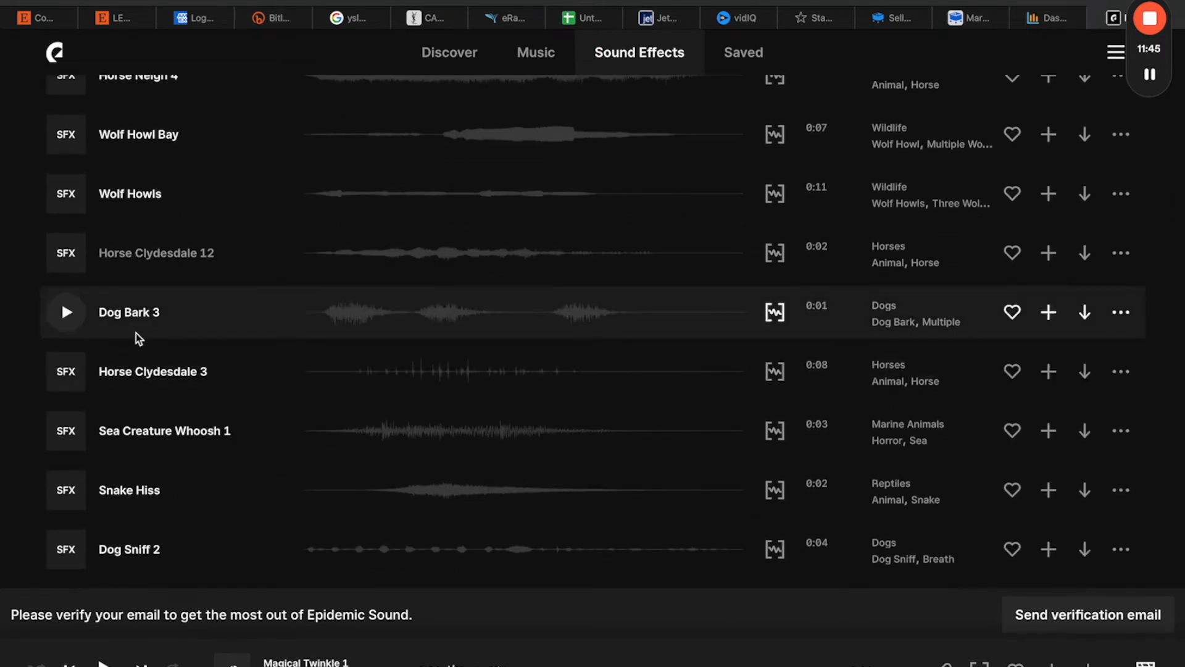
Find the Cow Moo 1 sound effect, view its MP3 download options and close them without downloading.
{"action": "scroll", "coordinate": [153, 395], "scroll_direction": "down", "scroll_amount": 9}
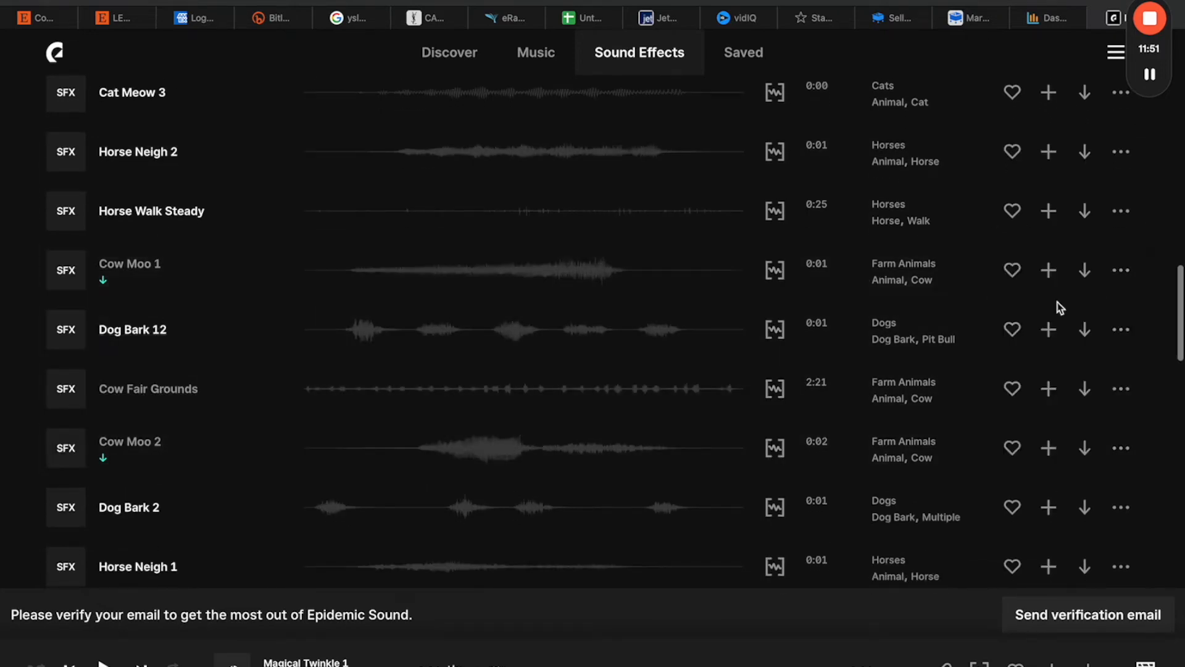
{"action": "left_click", "coordinate": [1086, 272]}
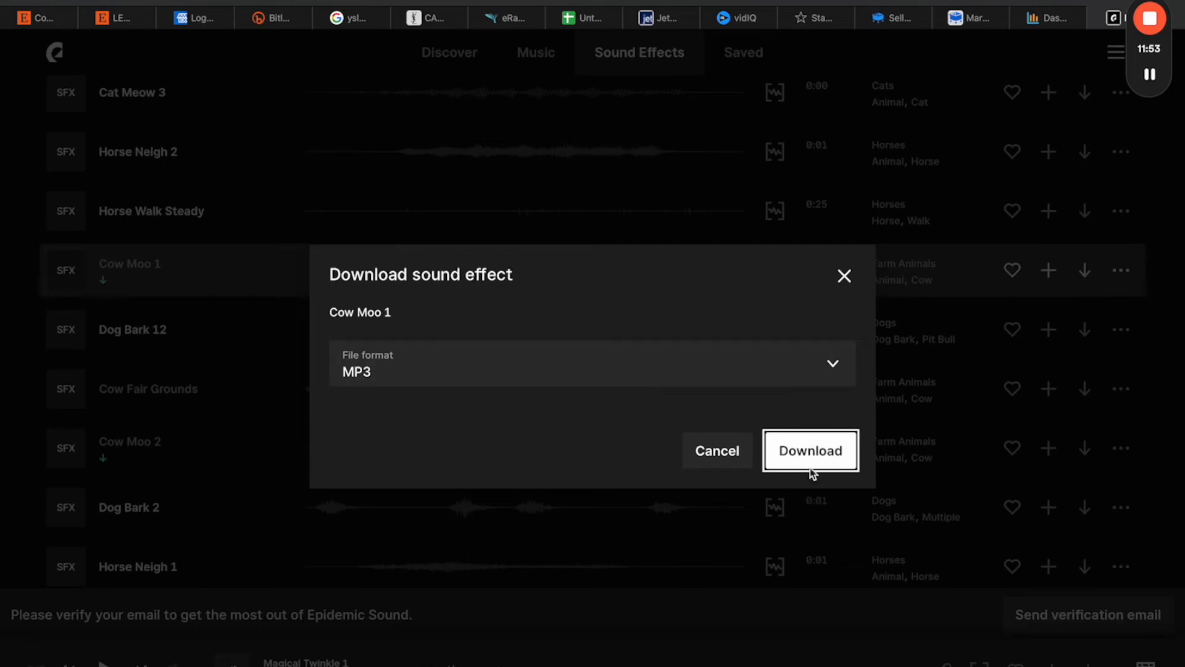
{"action": "left_click", "coordinate": [844, 273]}
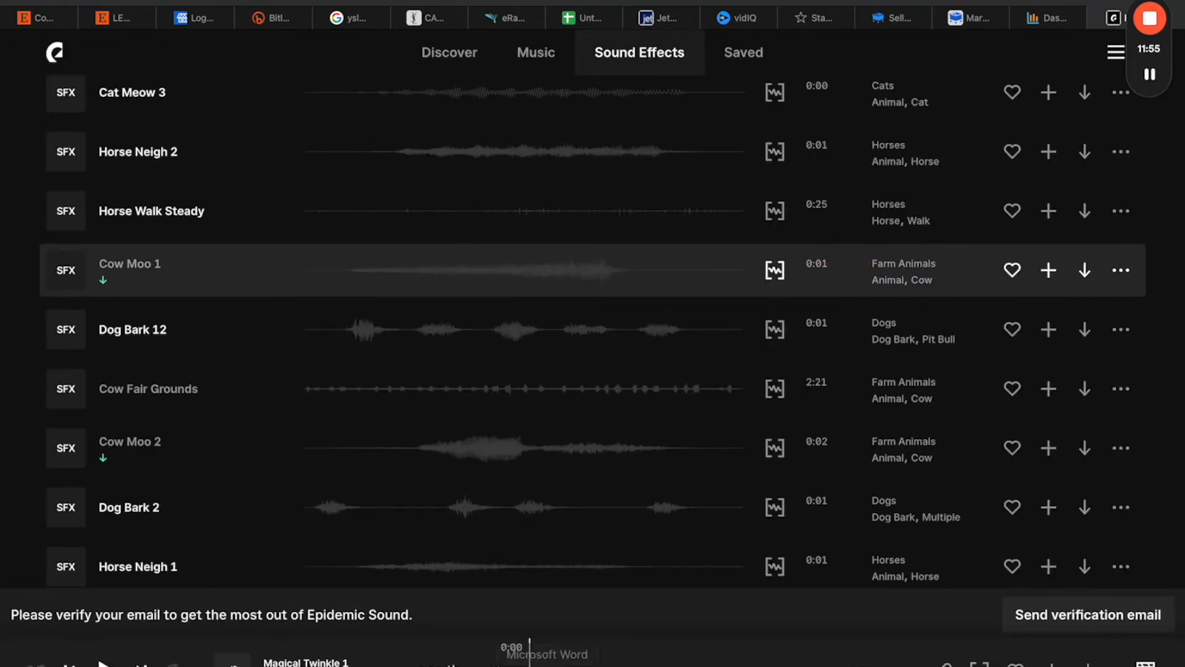
Switch to iMovie, open the Downloads folder in Finder to view the downloaded audio files, and close it again.
{"action": "left_click", "coordinate": [712, 659]}
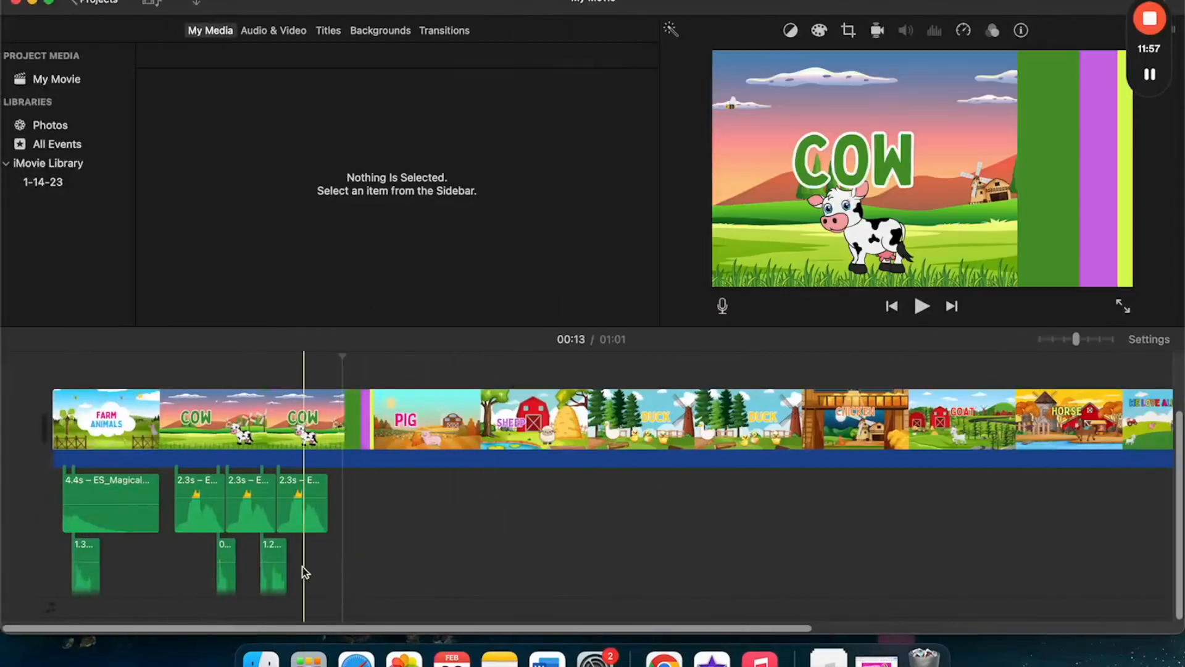
{"action": "left_click", "coordinate": [260, 660]}
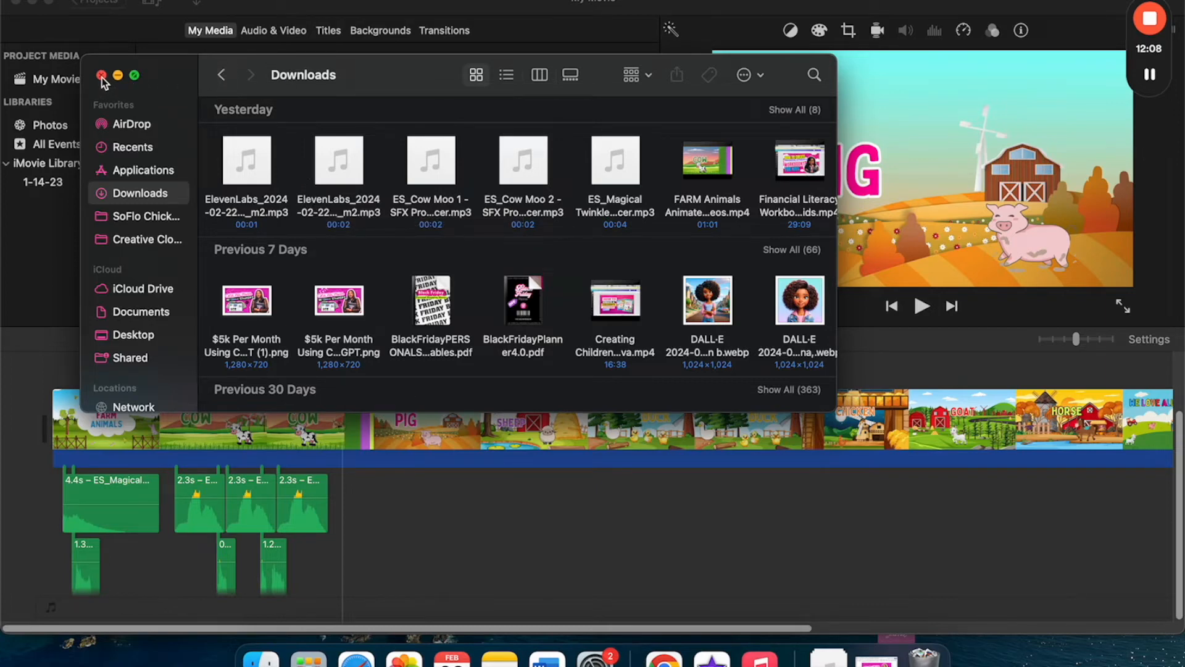
{"action": "left_click_drag", "start_coordinate": [380, 79], "coordinate": [639, 127]}
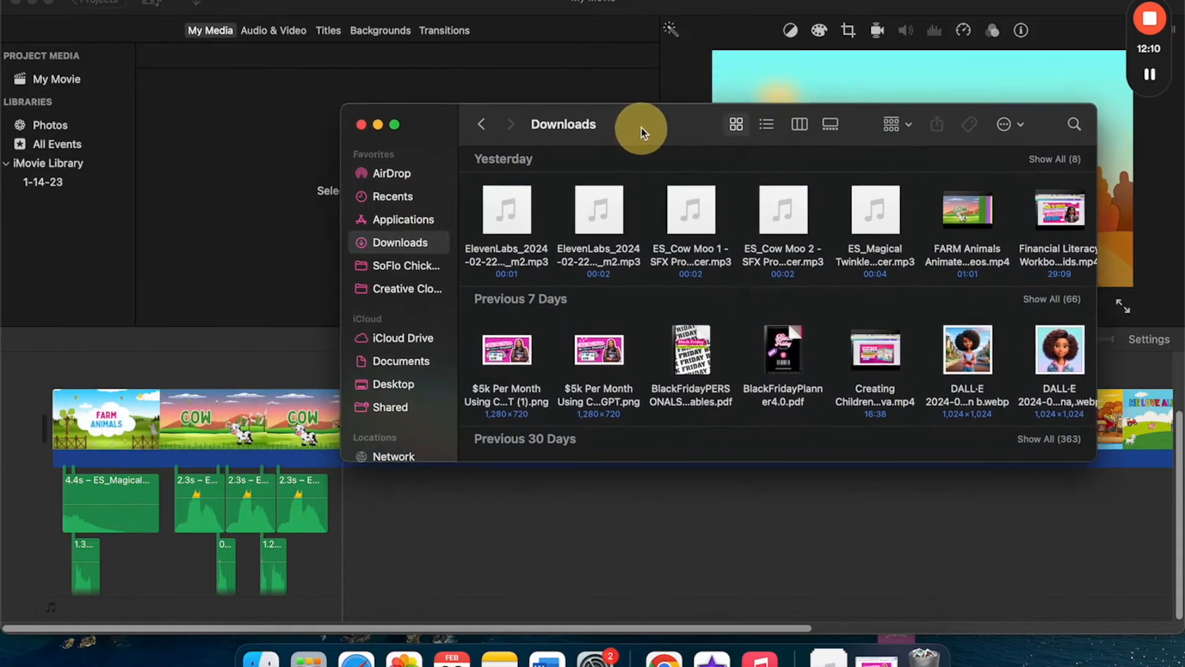
{"action": "left_click_drag", "start_coordinate": [522, 203], "coordinate": [511, 266]}
{"action": "scroll", "coordinate": [685, 249], "scroll_direction": "right", "scroll_amount": 3}
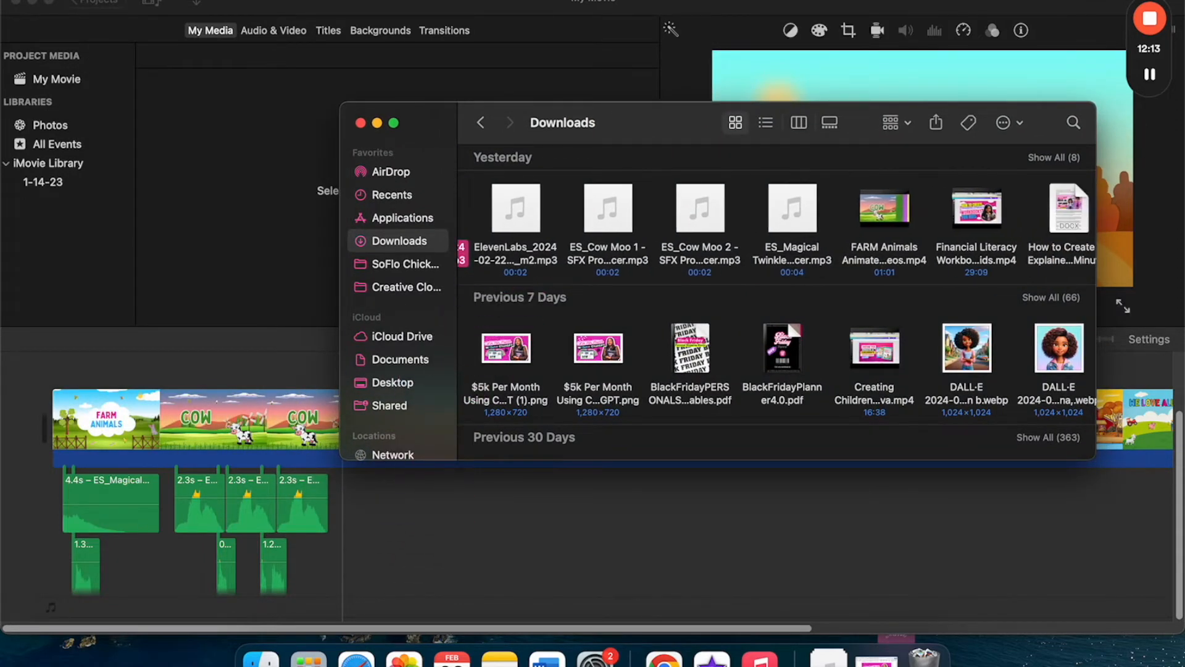
{"action": "left_click", "coordinate": [360, 123]}
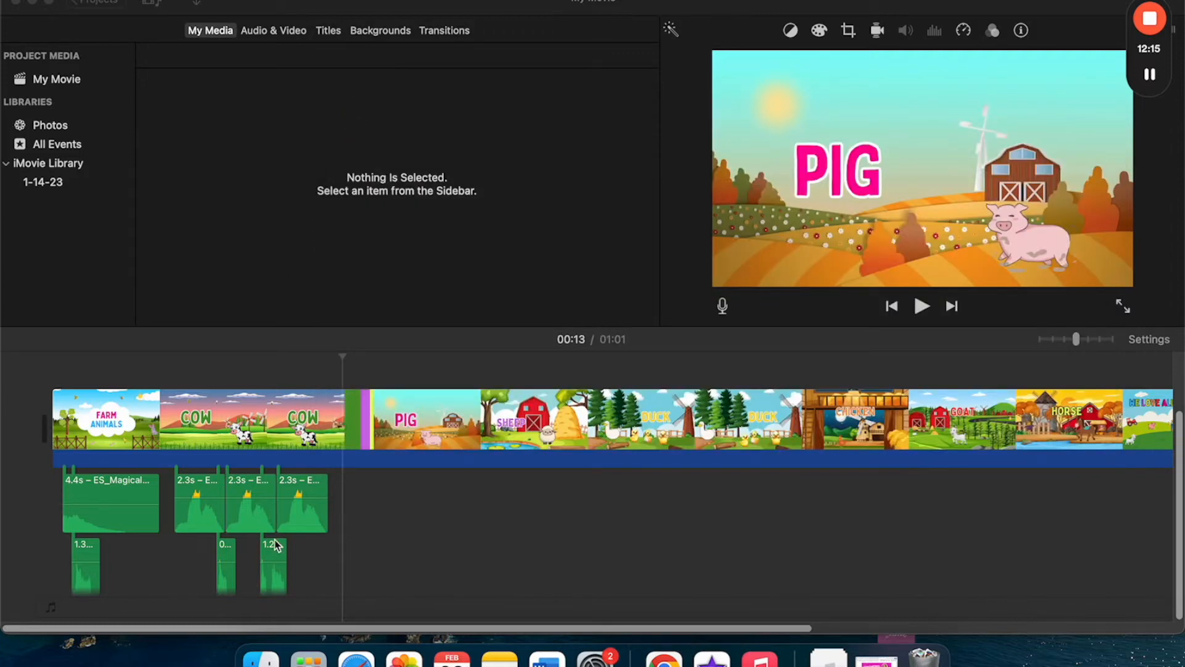
Play the opening Farm Animals scene of the iMovie timeline with its sounds and pause it.
{"action": "key", "text": "space"}
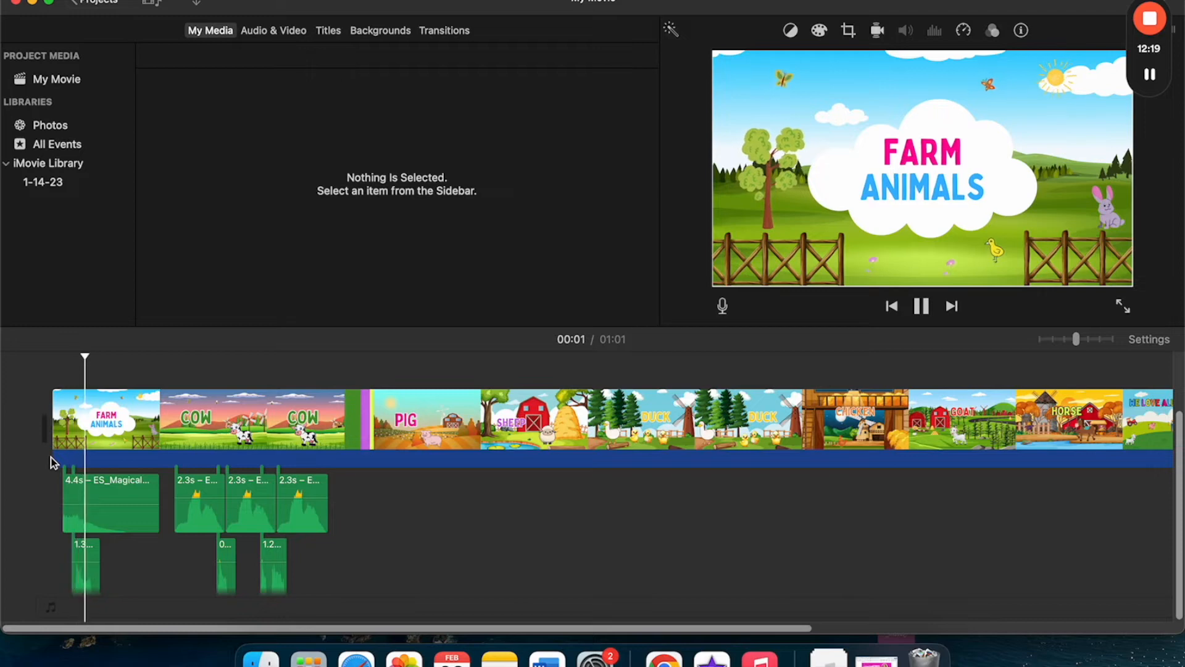
{"action": "key", "text": "space"}
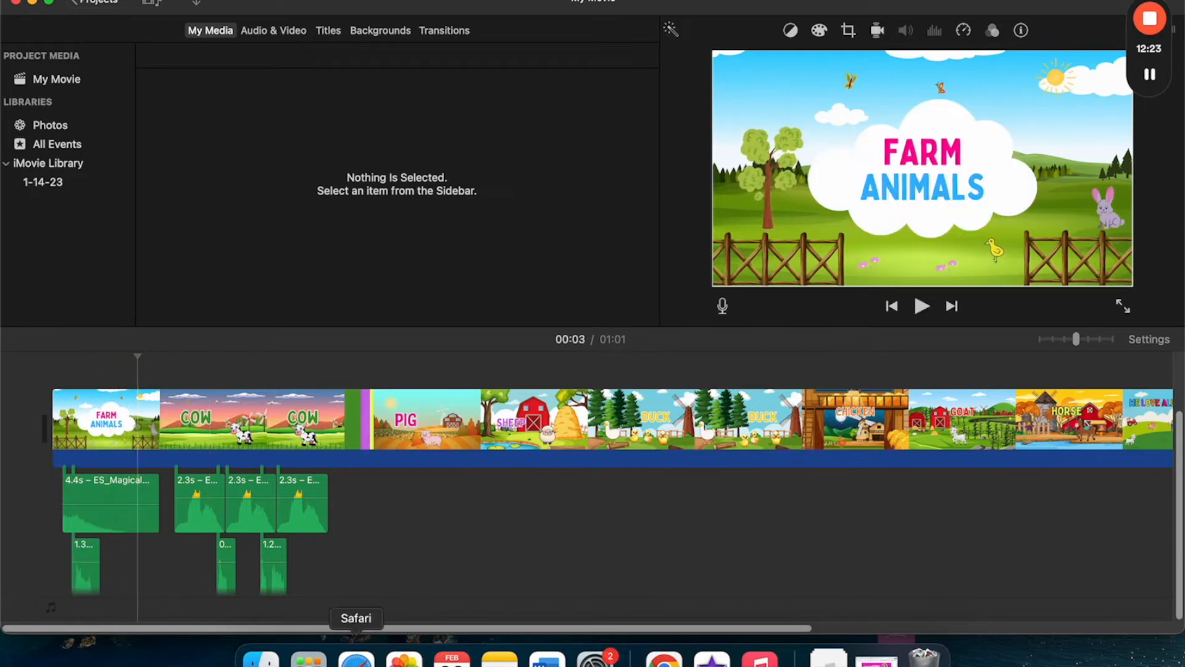
Switch to ElevenLabs in Chrome, highlight the free character quota and open the Speech Synthesis page.
{"action": "left_click", "coordinate": [664, 657]}
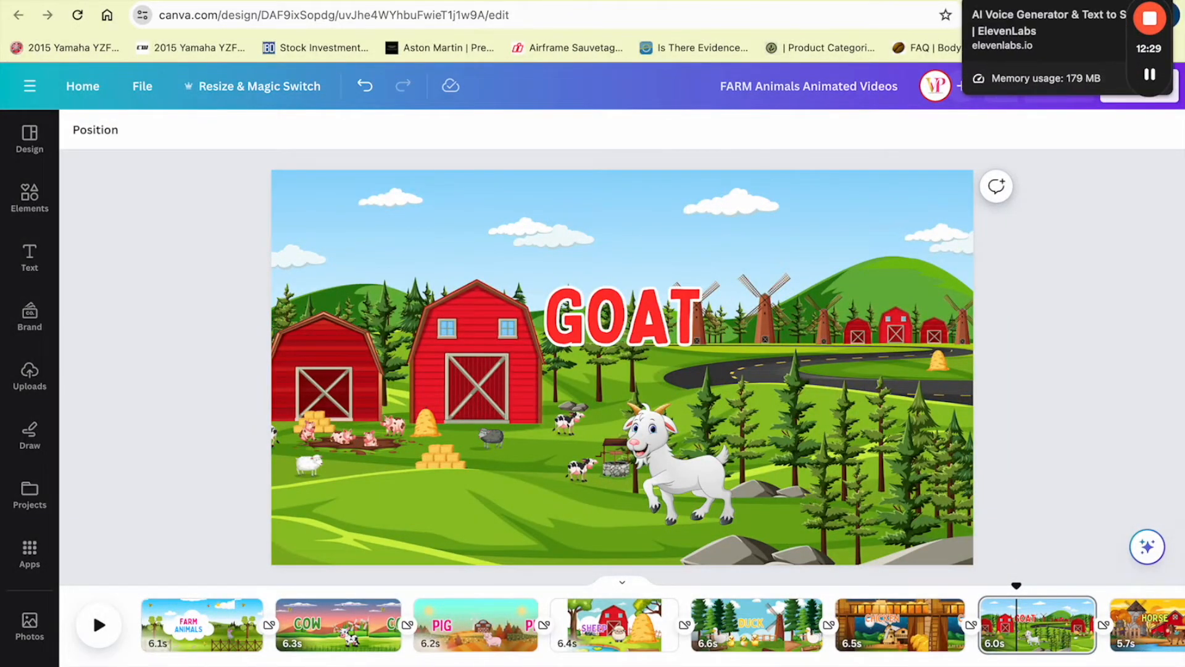
{"action": "left_click", "coordinate": [988, 1]}
{"action": "scroll", "coordinate": [654, 224], "scroll_direction": "up", "scroll_amount": 3}
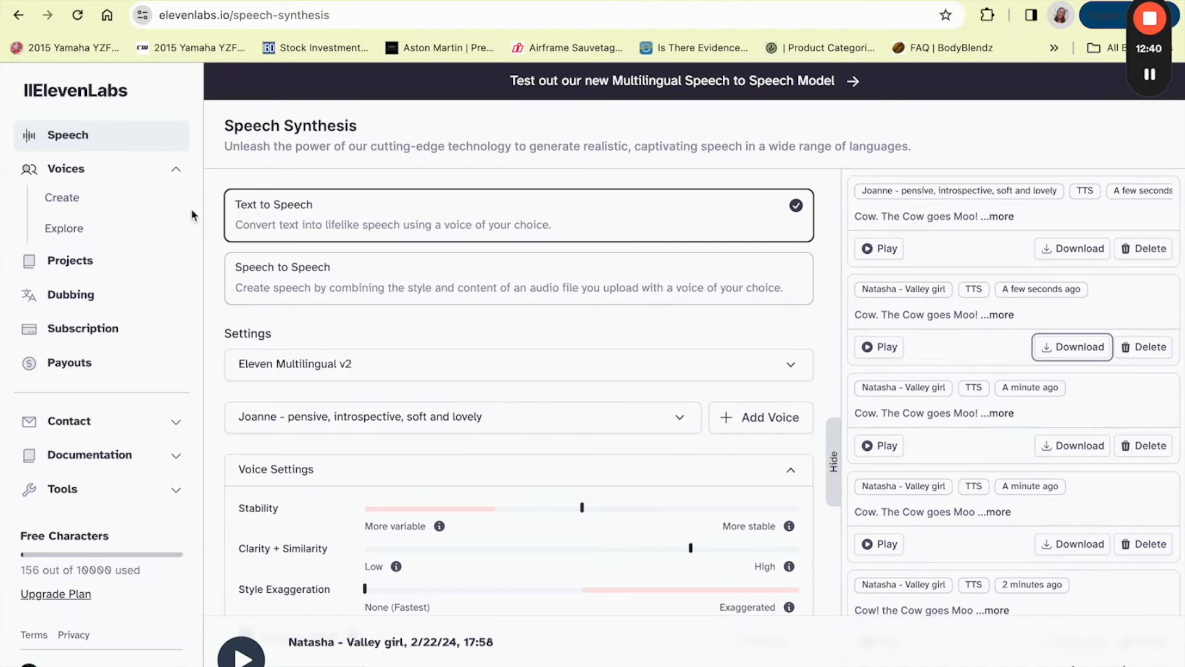
{"action": "left_click", "coordinate": [103, 101]}
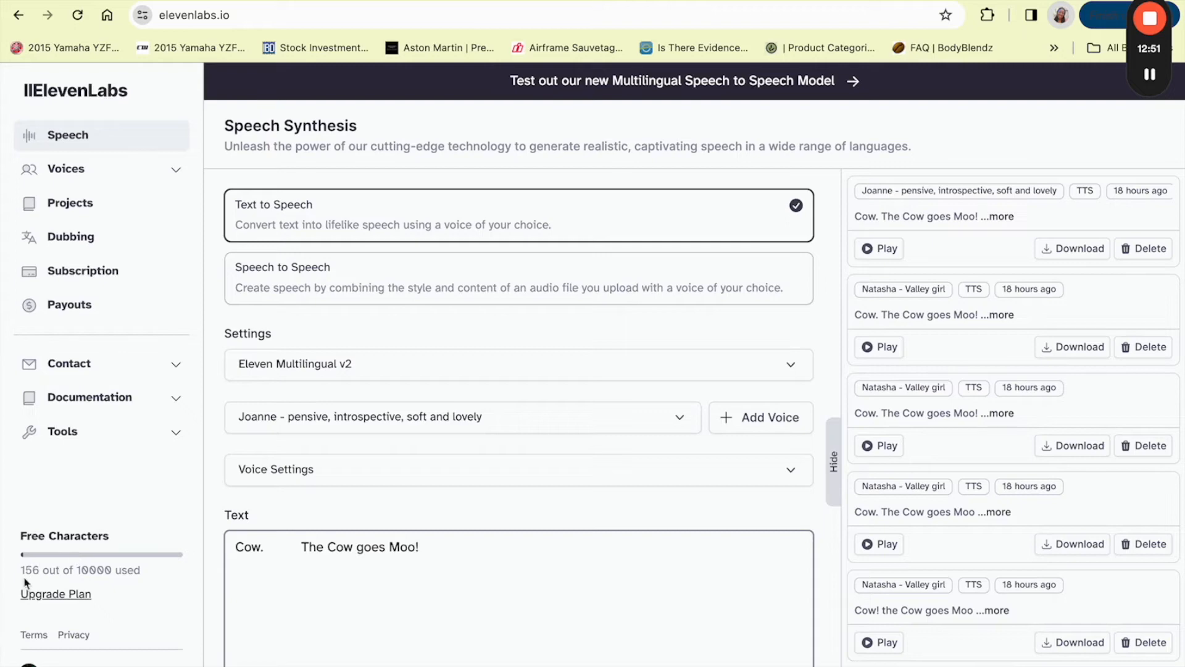
{"action": "left_click_drag", "start_coordinate": [76, 566], "coordinate": [98, 572]}
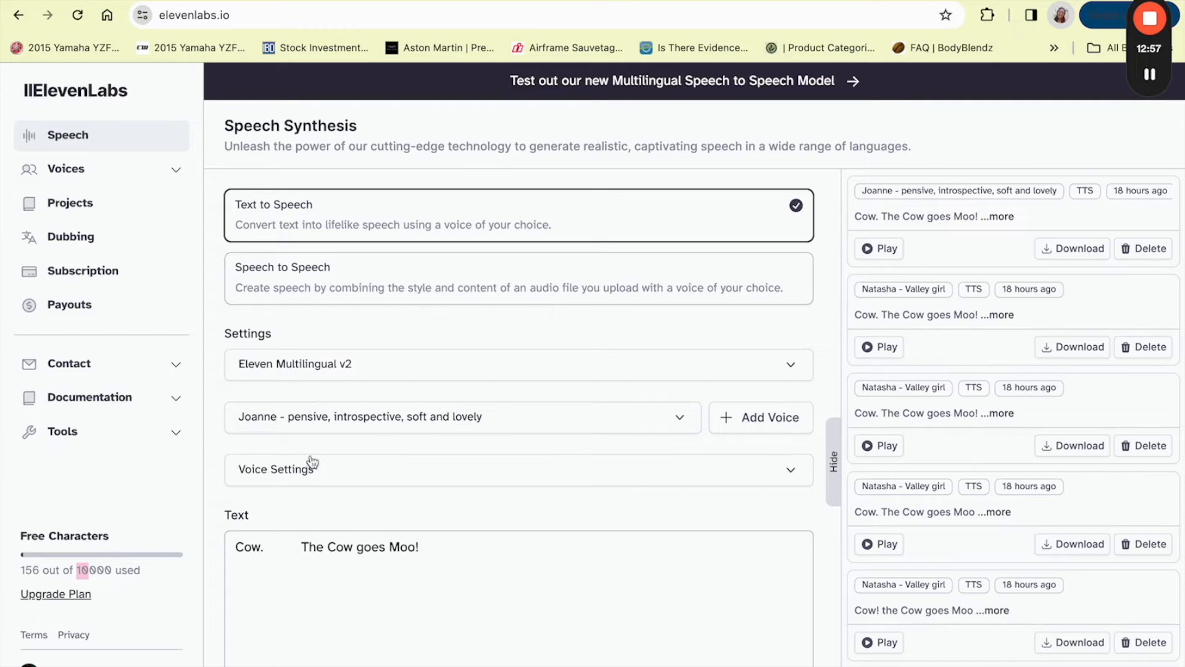
{"action": "scroll", "coordinate": [291, 515], "scroll_direction": "down", "scroll_amount": 3}
{"action": "scroll", "coordinate": [317, 449], "scroll_direction": "up", "scroll_amount": 3}
{"action": "left_click", "coordinate": [77, 137]}
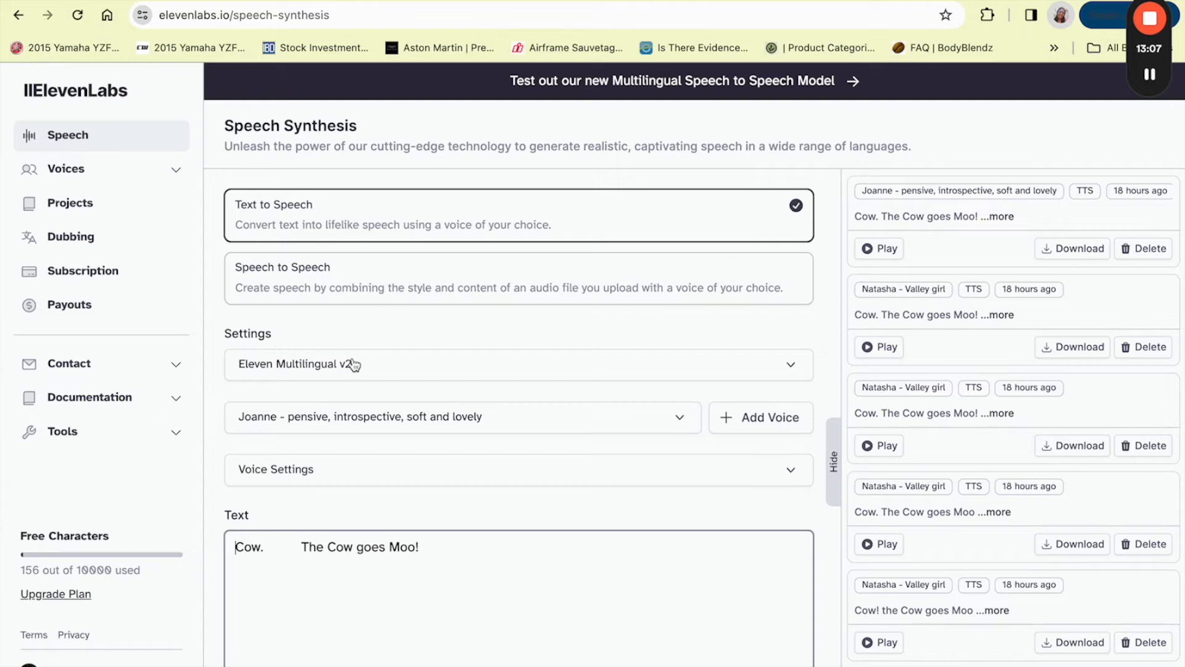
Look through the available text-to-speech voices and choose the voice Natasha - Valley girl.
{"action": "scroll", "coordinate": [356, 373], "scroll_direction": "down", "scroll_amount": 2}
{"action": "left_click", "coordinate": [328, 288]}
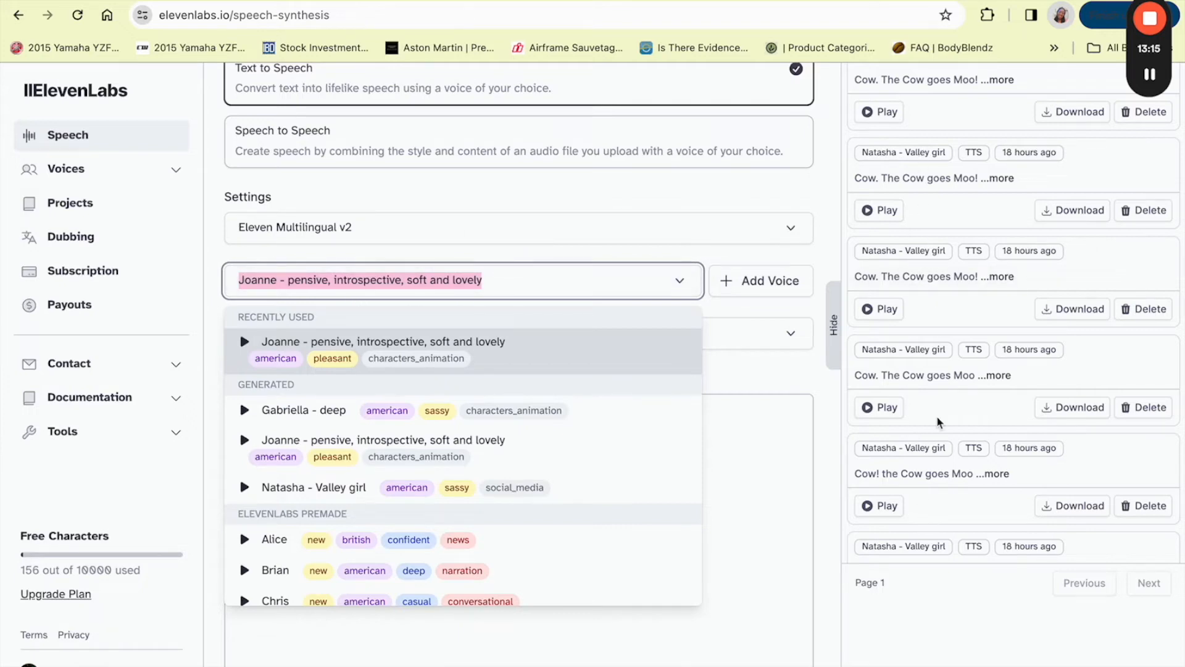
{"action": "scroll", "coordinate": [926, 429], "scroll_direction": "up", "scroll_amount": 2}
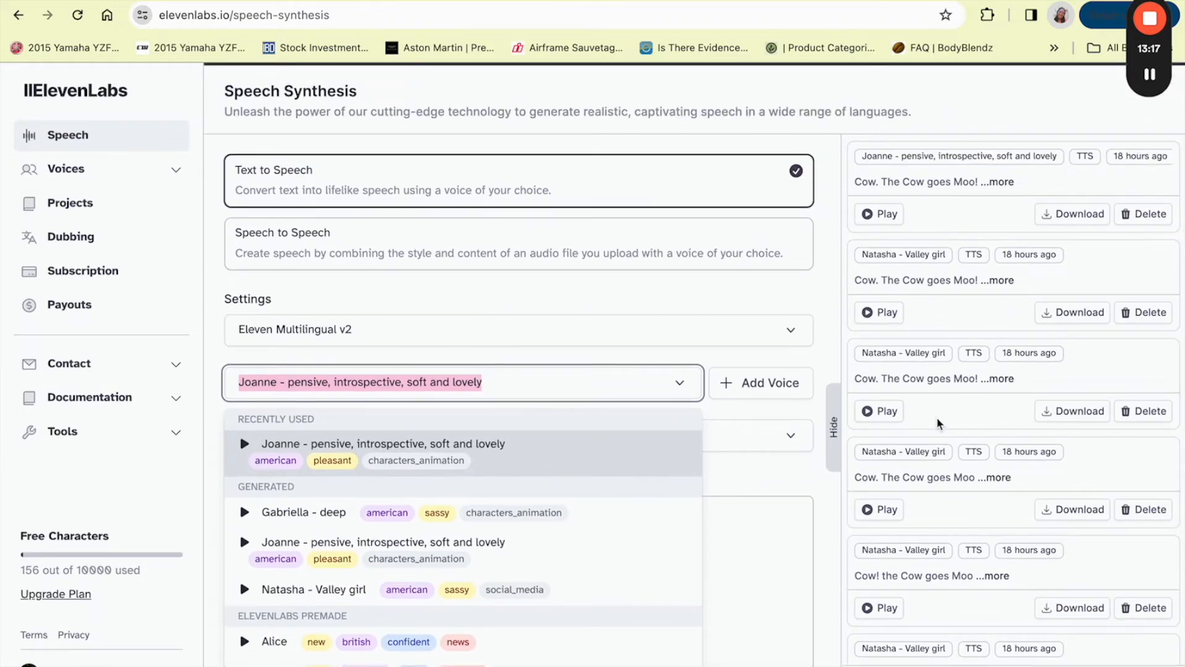
{"action": "scroll", "coordinate": [935, 395], "scroll_direction": "down", "scroll_amount": 1}
{"action": "scroll", "coordinate": [345, 549], "scroll_direction": "down", "scroll_amount": 2}
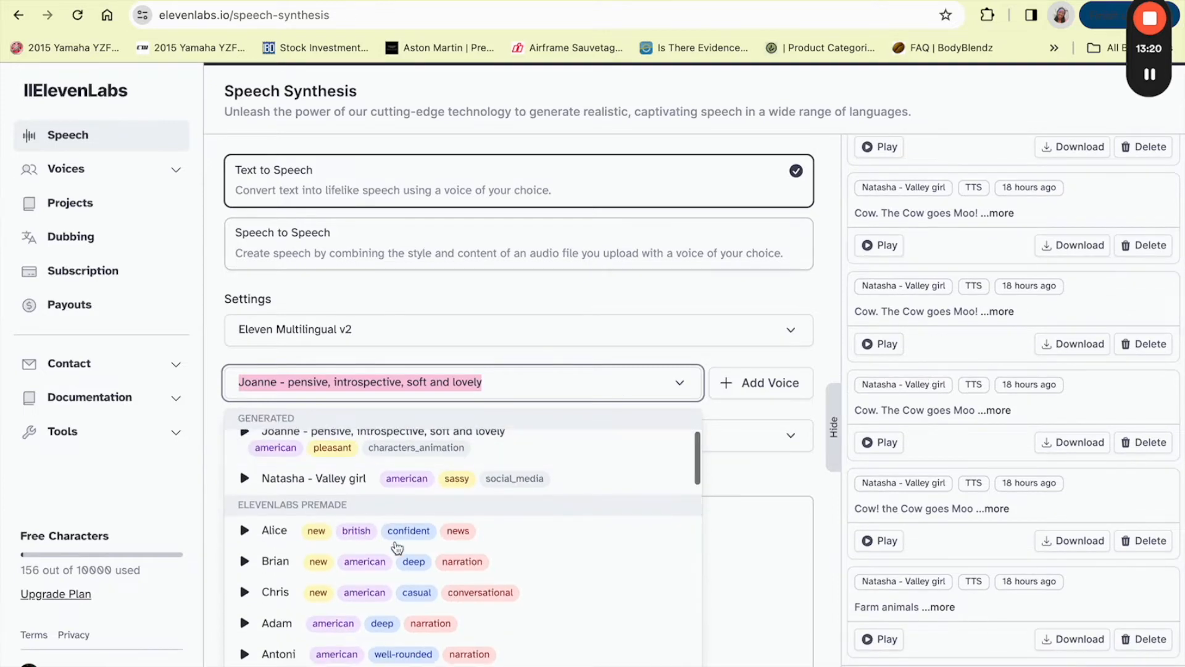
{"action": "left_click", "coordinate": [336, 476]}
Check the pig page in the Canva design and replace the ElevenLabs script with "Pig. The Pig goes Oink", leaving a wide gap between the sentences.
{"action": "scroll", "coordinate": [370, 451], "scroll_direction": "down", "scroll_amount": 3}
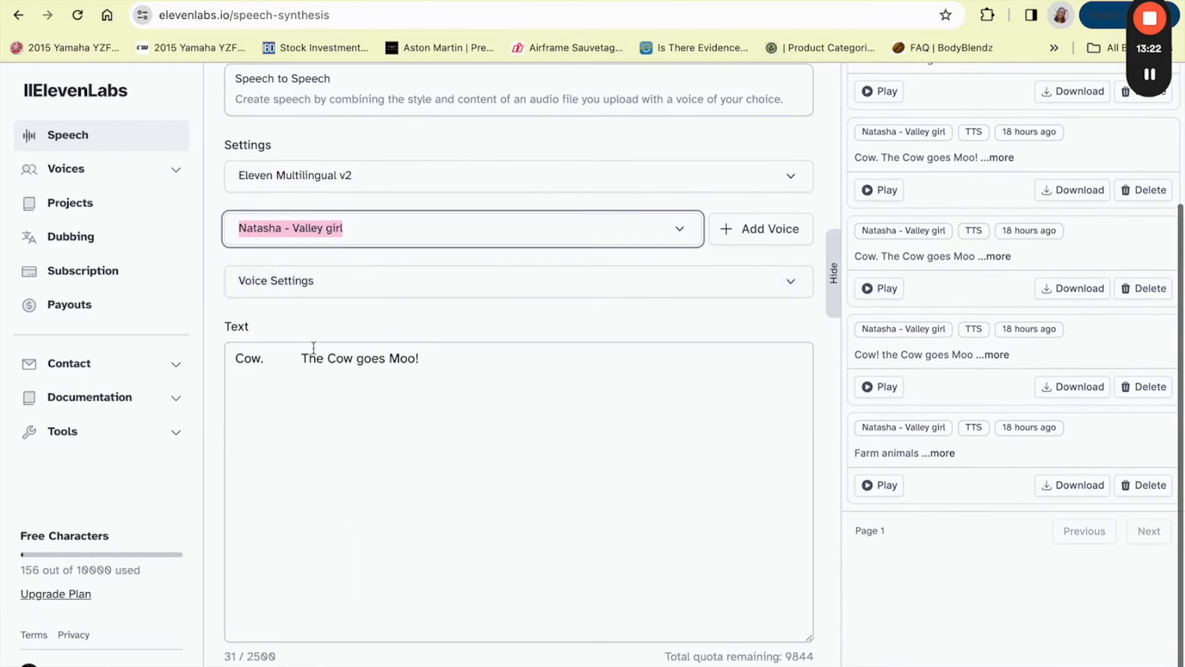
{"action": "double_click", "coordinate": [307, 358]}
{"action": "triple_click", "coordinate": [307, 359]}
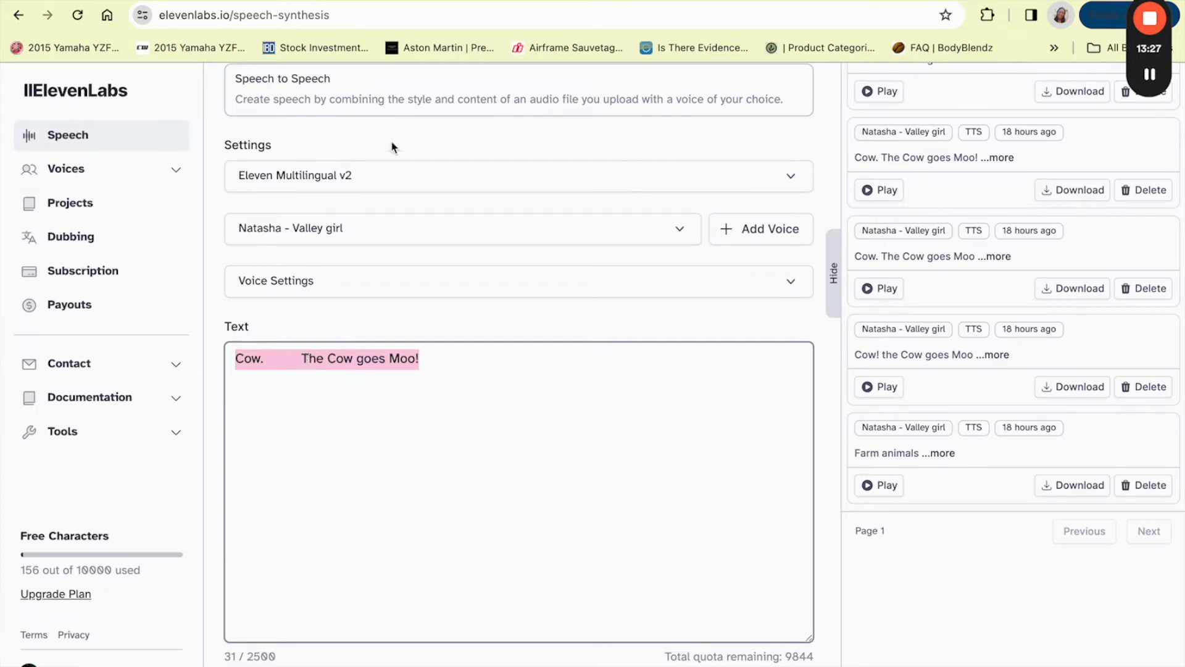
{"action": "left_click", "coordinate": [220, 1]}
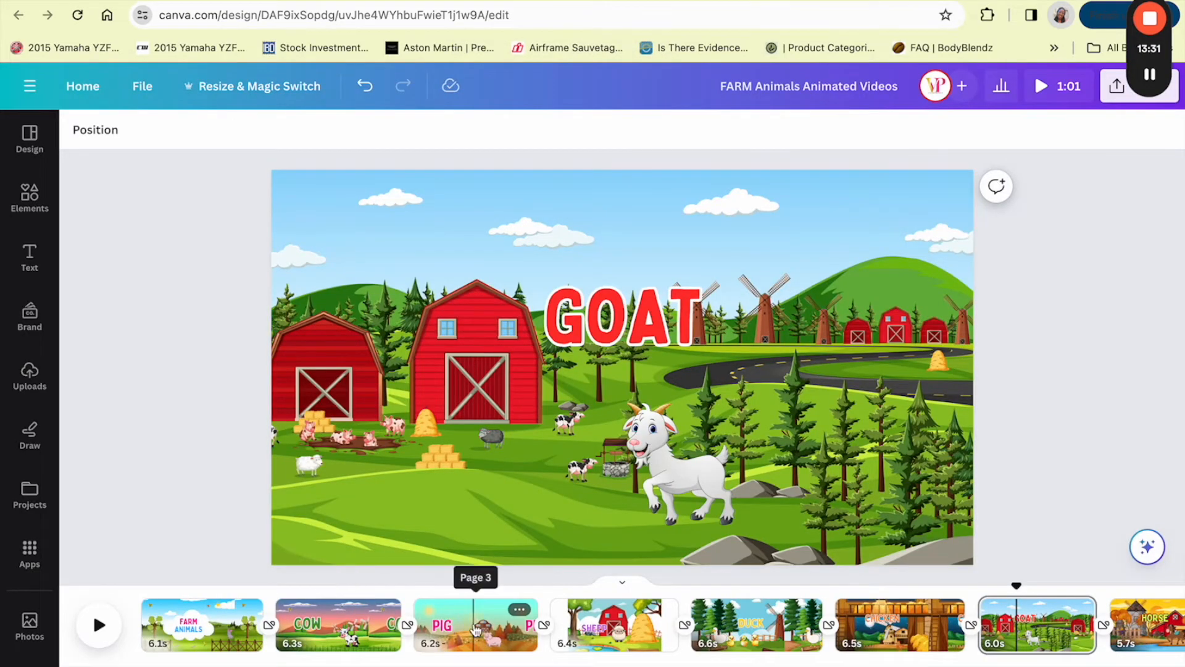
{"action": "left_click", "coordinate": [476, 629]}
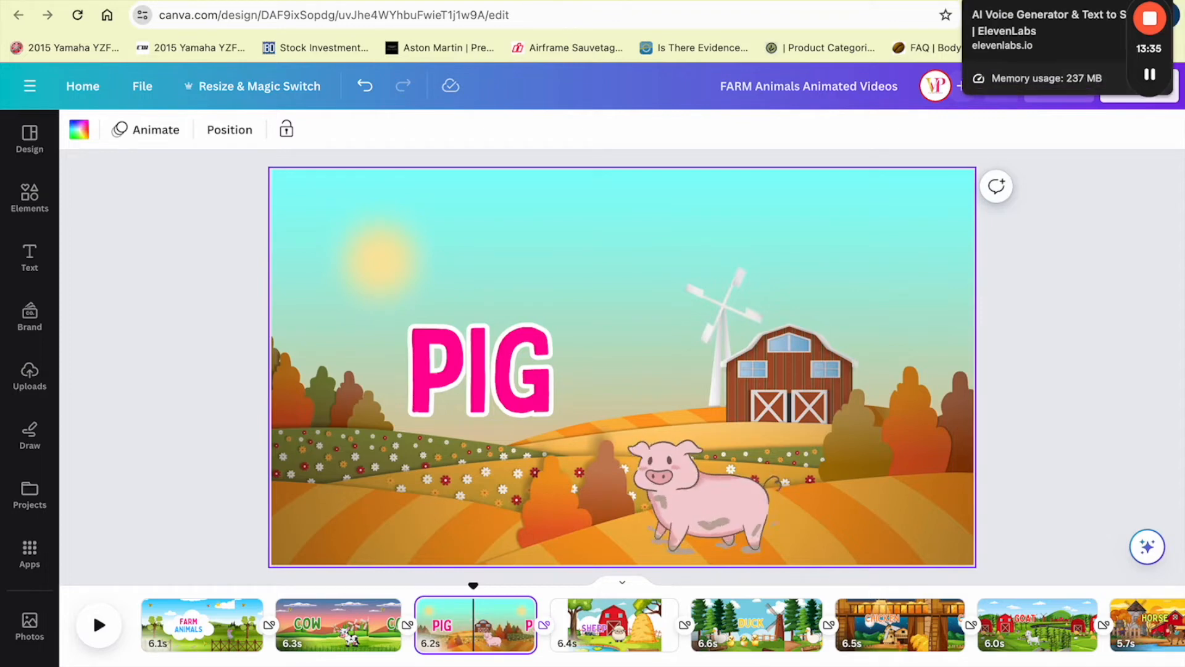
{"action": "left_click", "coordinate": [1013, 1]}
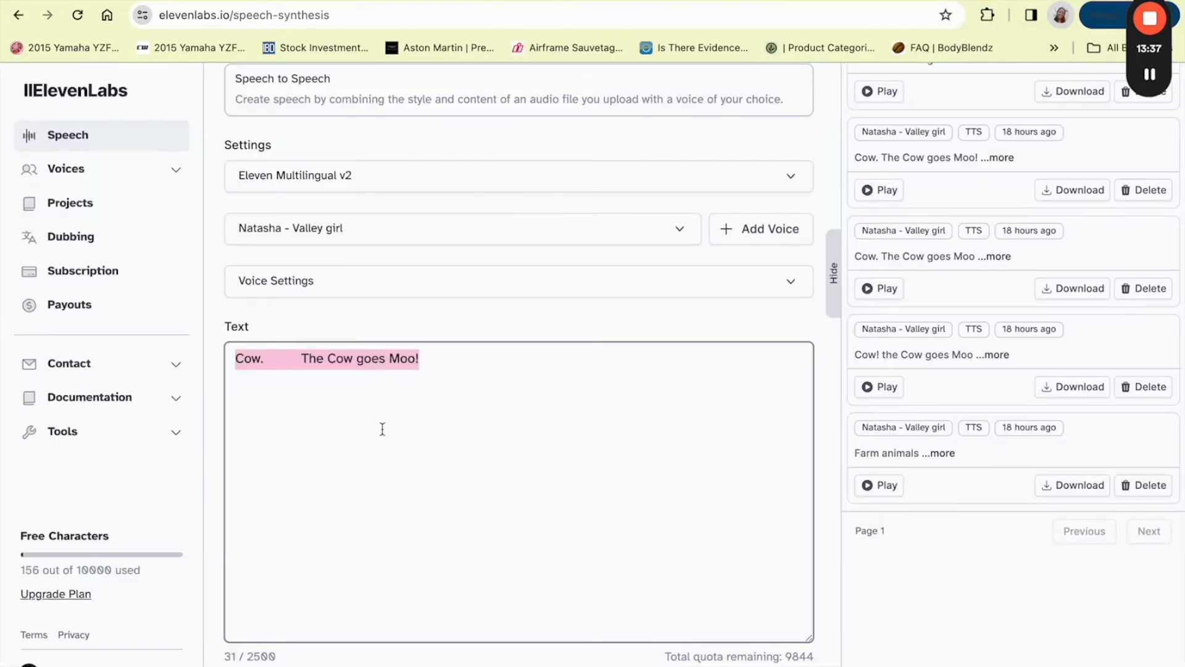
{"action": "type", "text": "Pig"}
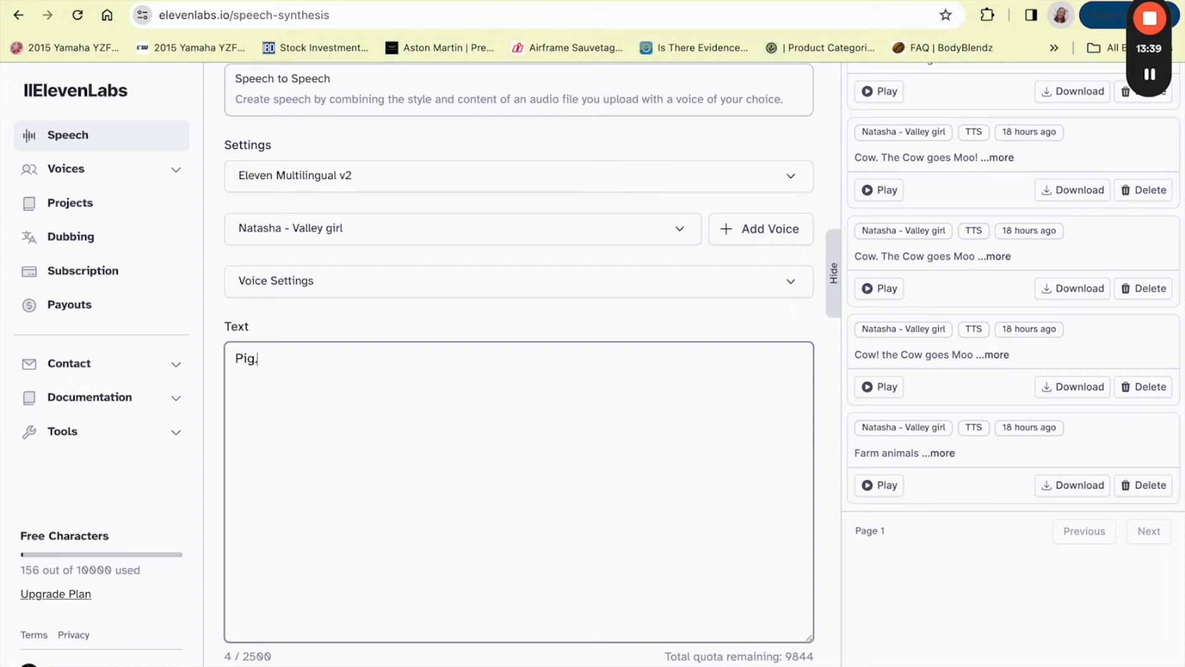
{"action": "type", "text": "."}
{"action": "type", "text": "The P"}
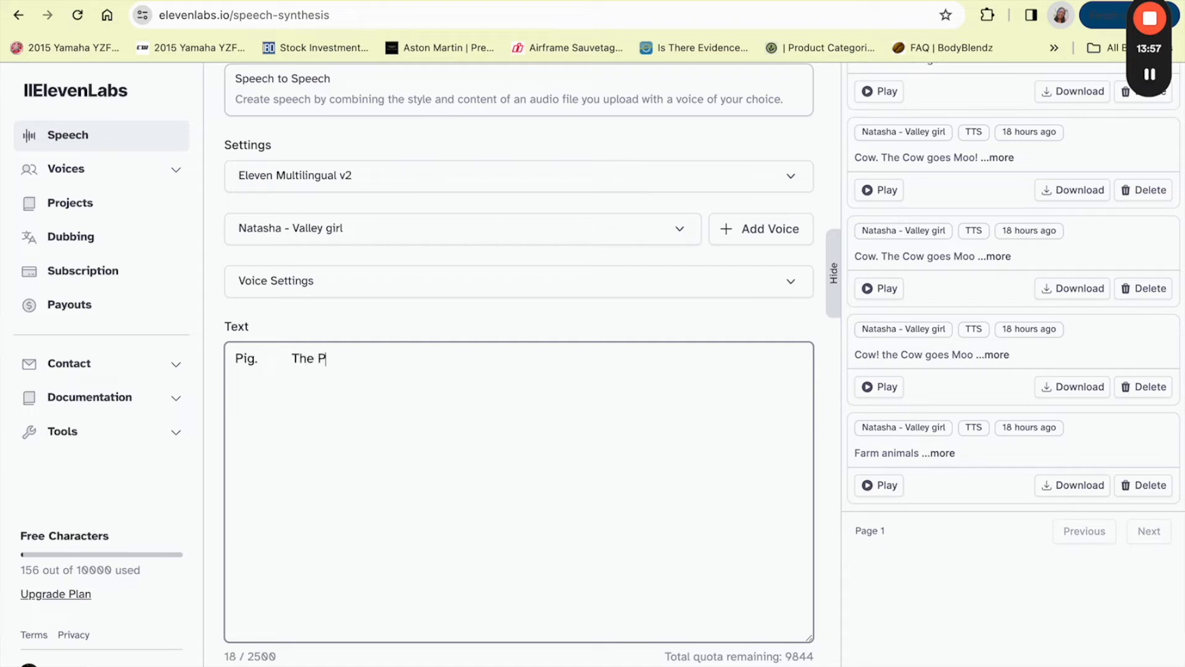
{"action": "type", "text": "ig goes Oink"}
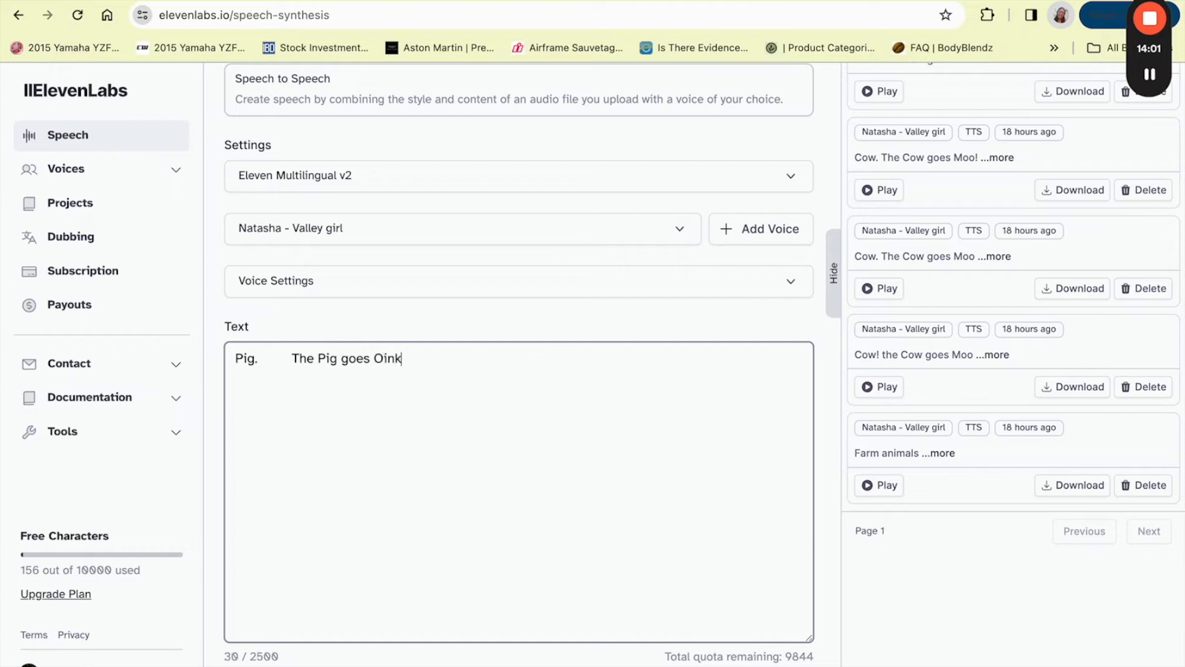
Generate the pig narration from the entered text and download the resulting audio file.
{"action": "scroll", "coordinate": [641, 493], "scroll_direction": "down", "scroll_amount": 2}
{"action": "left_click", "coordinate": [562, 660]}
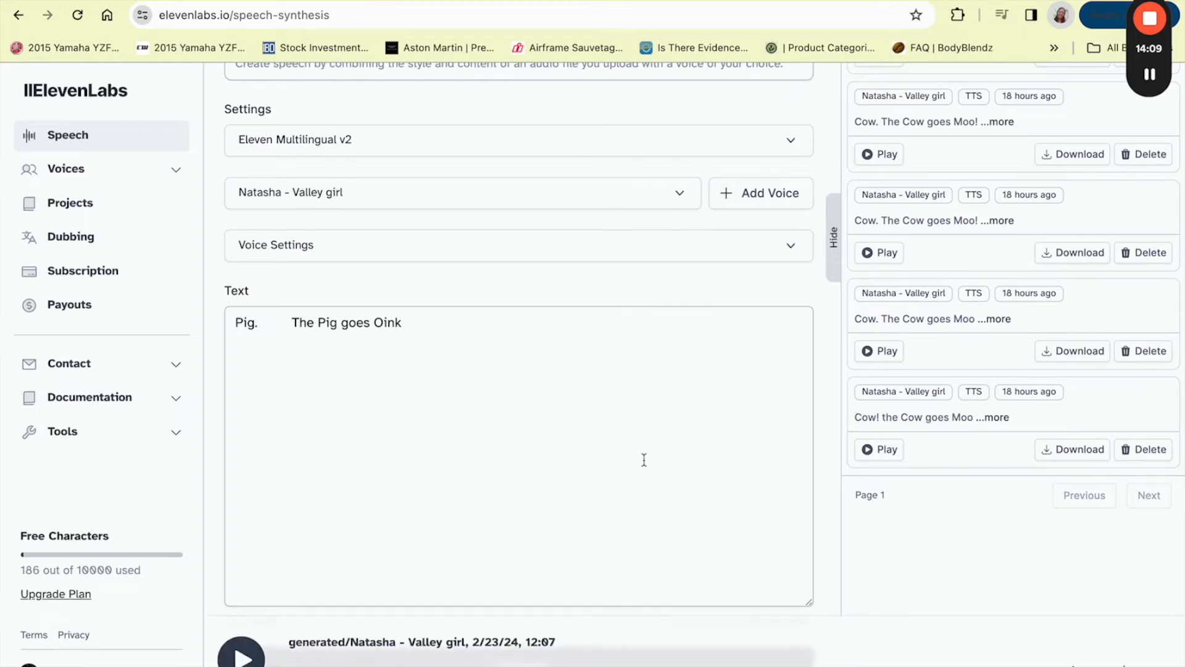
{"action": "scroll", "coordinate": [679, 561], "scroll_direction": "down", "scroll_amount": 2}
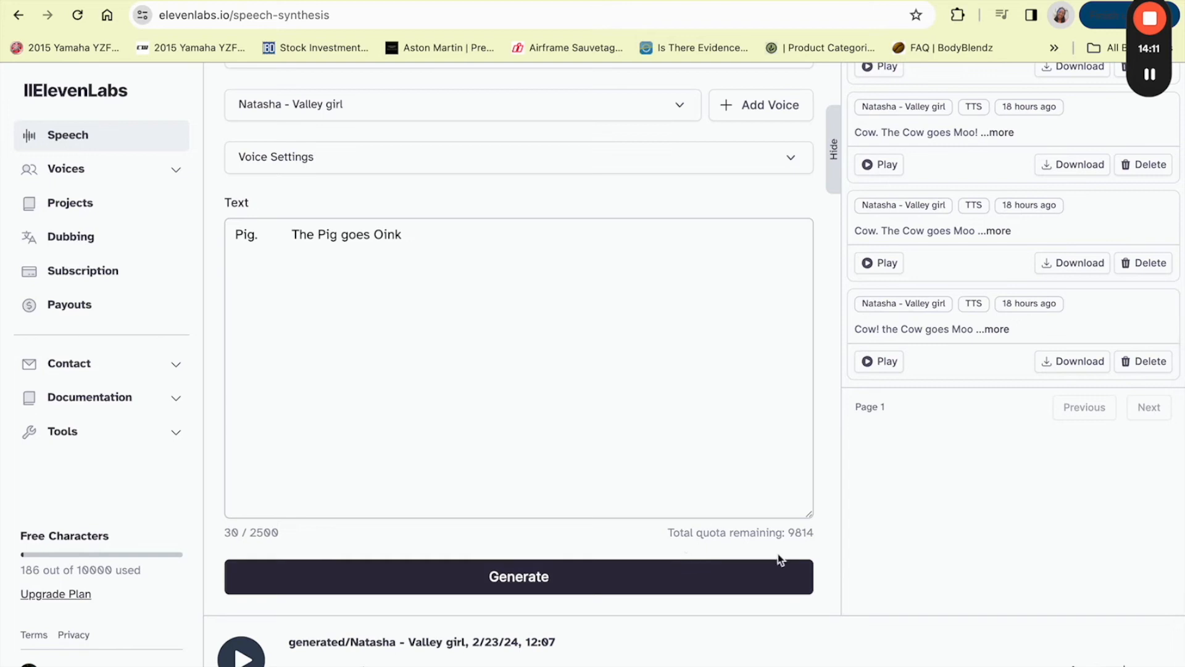
{"action": "left_click", "coordinate": [1123, 665]}
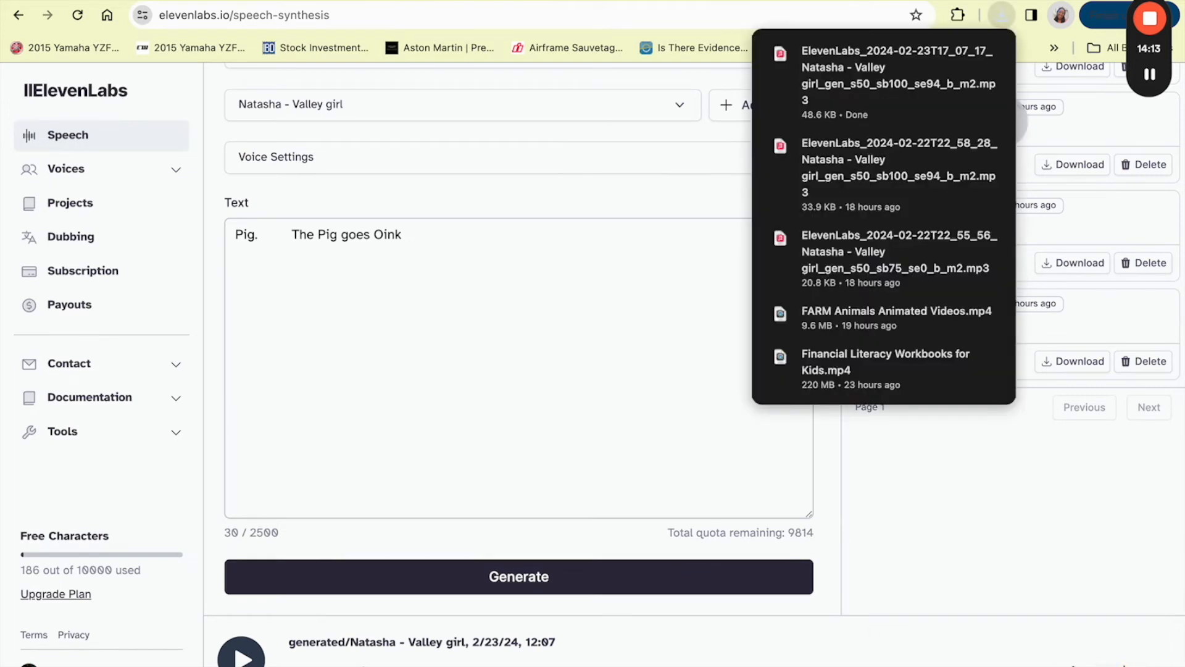
Switch to iMovie, add today's ElevenLabs MP3 from the Downloads folder beneath the pig scene and nudge it slightly to the right.
{"action": "mouse_move", "coordinate": [453, 664]}
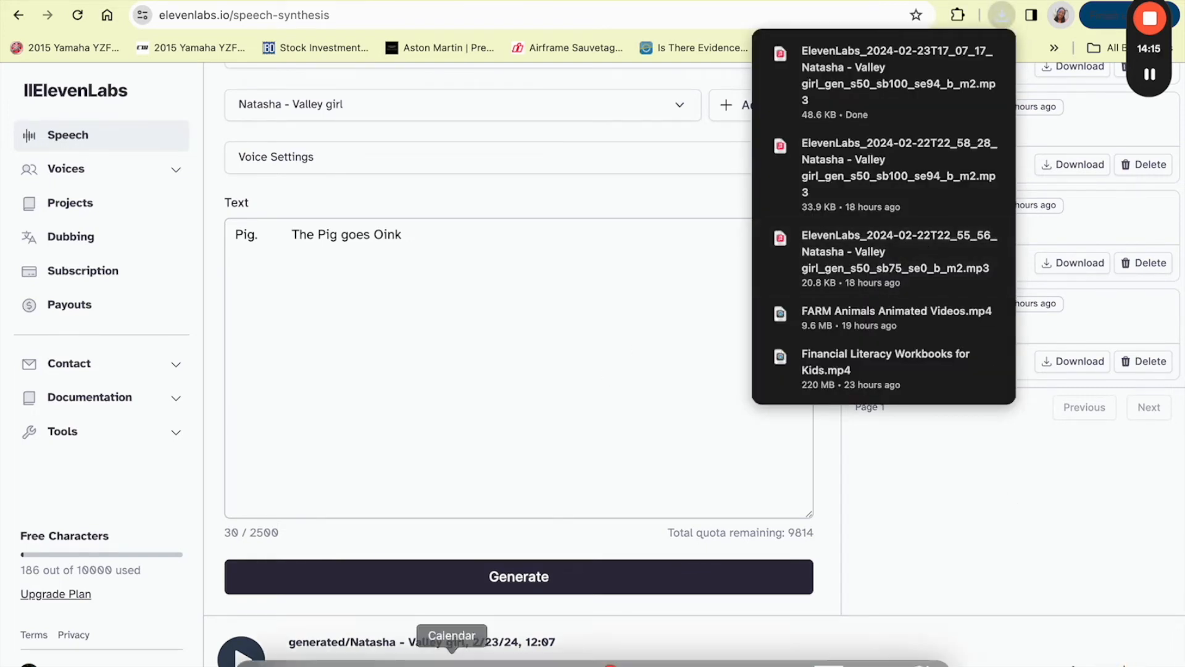
{"action": "left_click", "coordinate": [711, 661]}
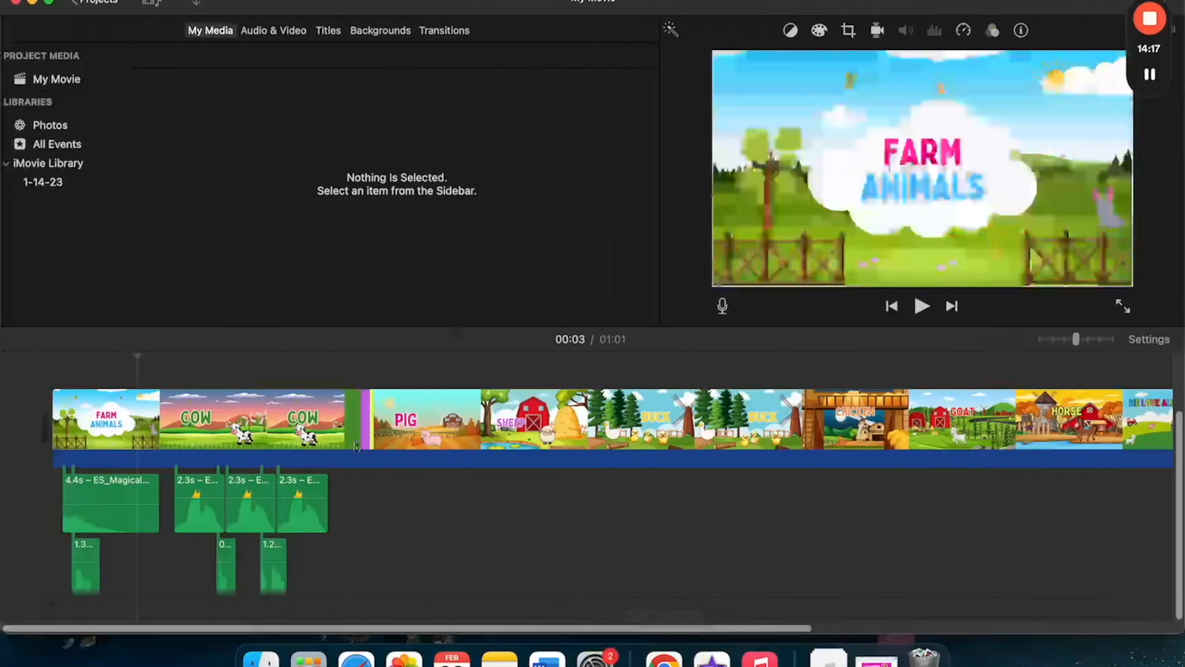
{"action": "left_click", "coordinate": [259, 659]}
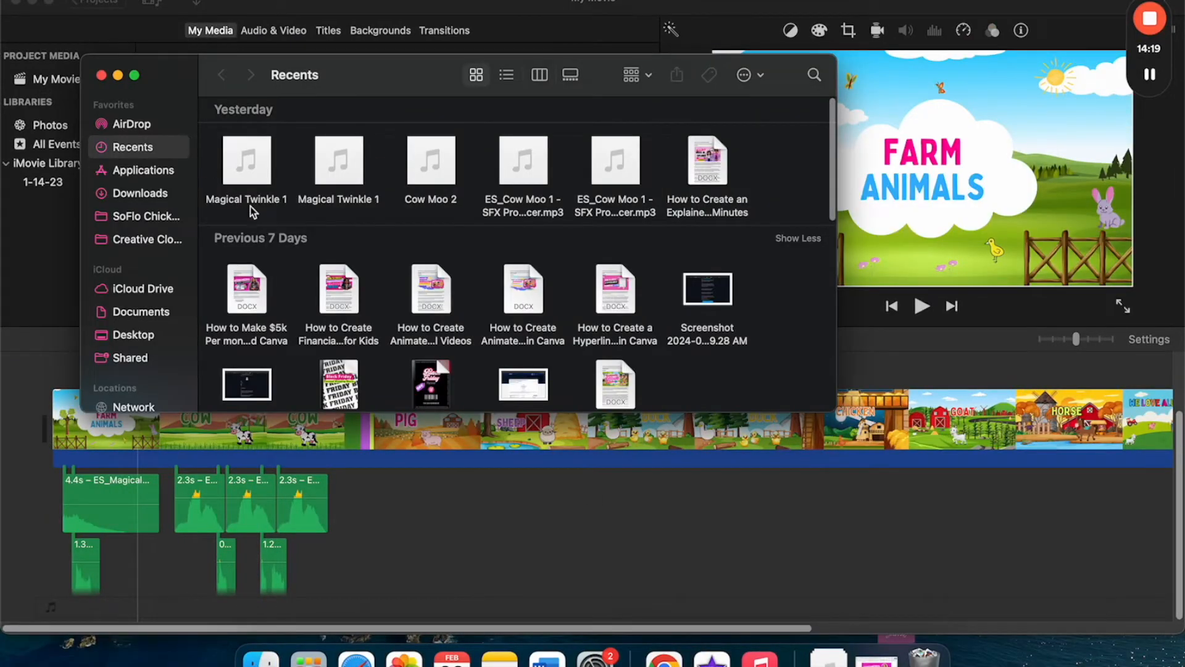
{"action": "left_click", "coordinate": [140, 192]}
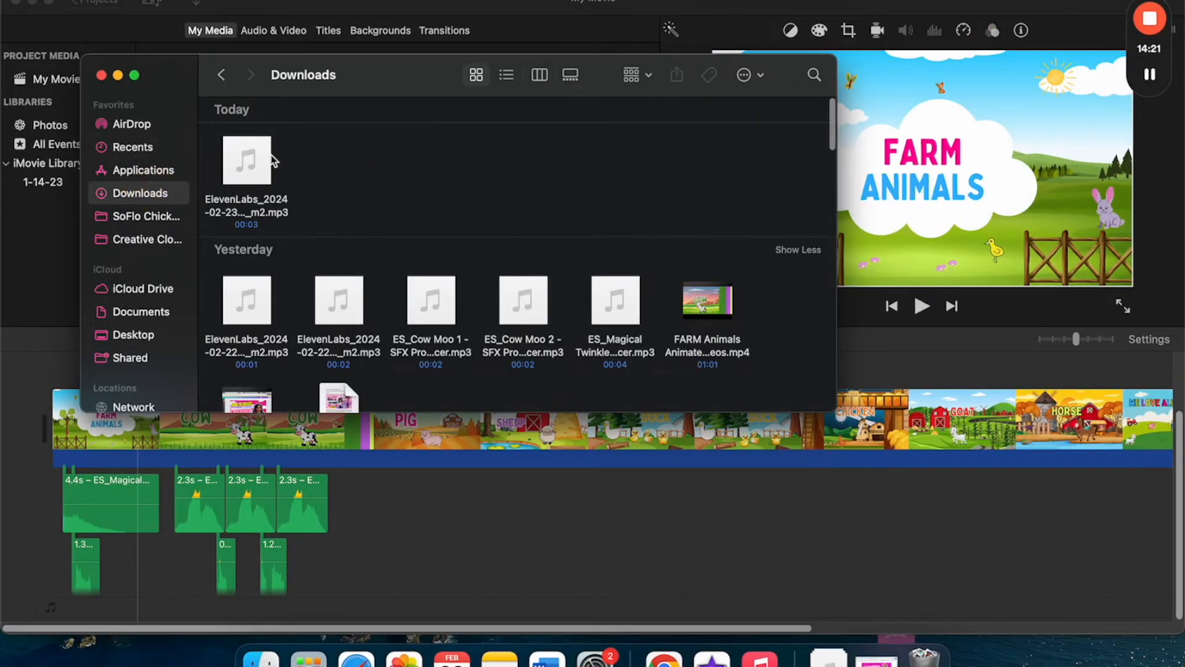
{"action": "left_click_drag", "start_coordinate": [246, 159], "coordinate": [372, 577]}
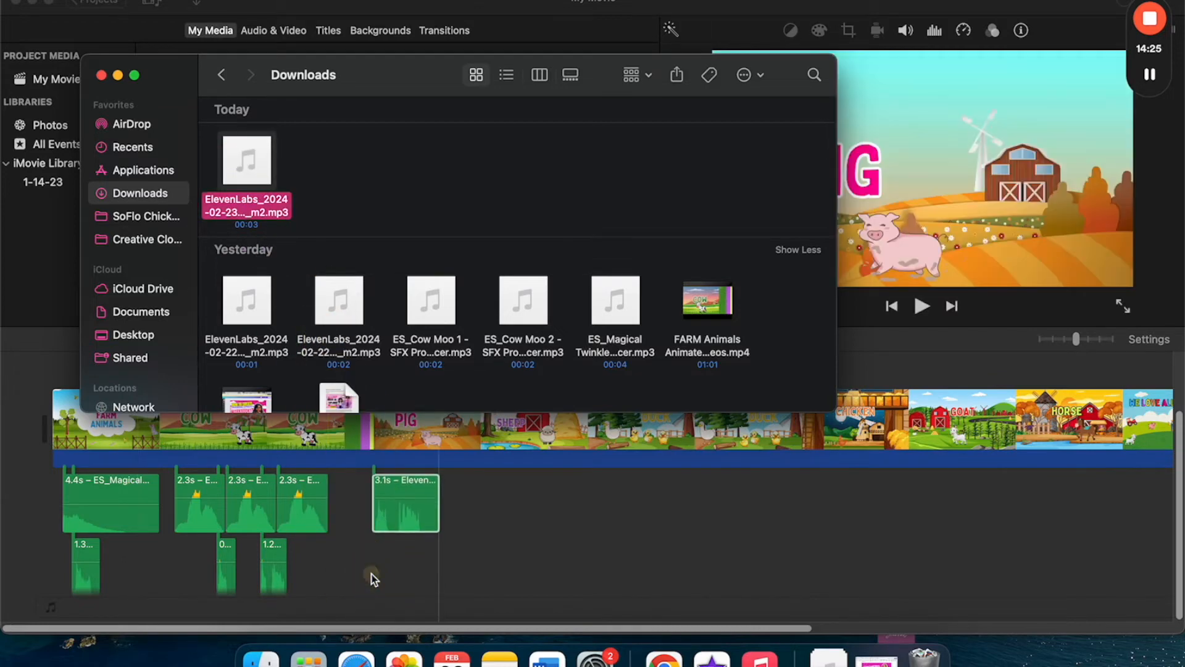
{"action": "left_click", "coordinate": [100, 75]}
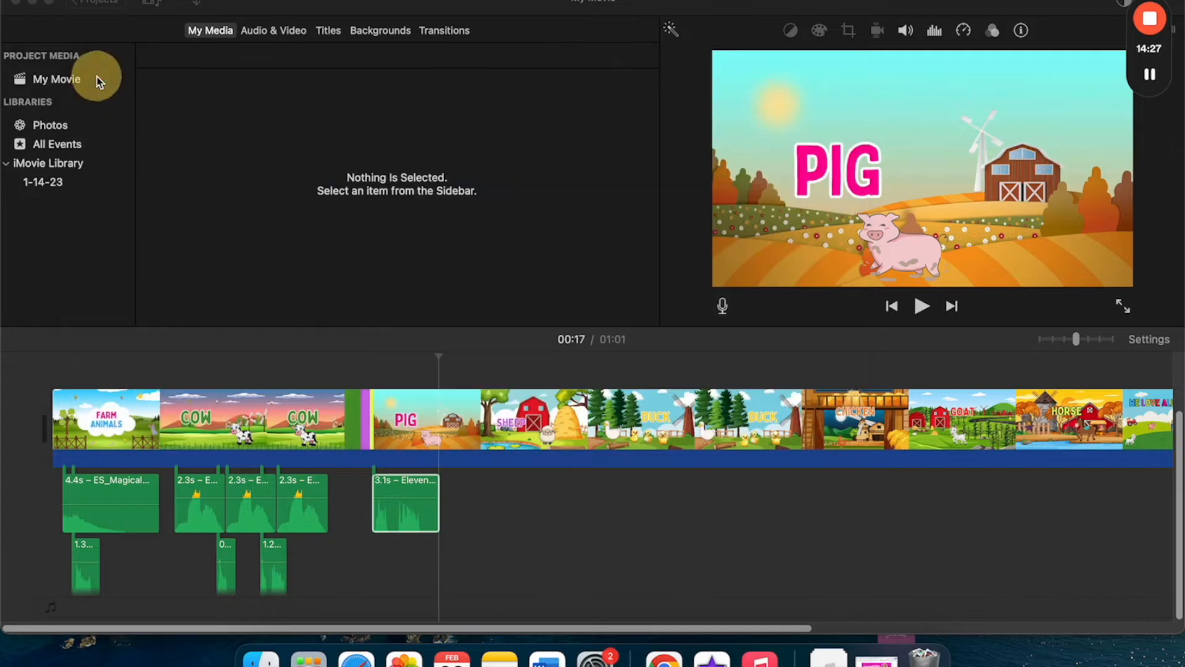
{"action": "mouse_move", "coordinate": [401, 503]}
{"action": "left_mouse_down"}
{"action": "mouse_move", "coordinate": [404, 574]}
{"action": "mouse_move", "coordinate": [404, 512]}
{"action": "left_mouse_up"}
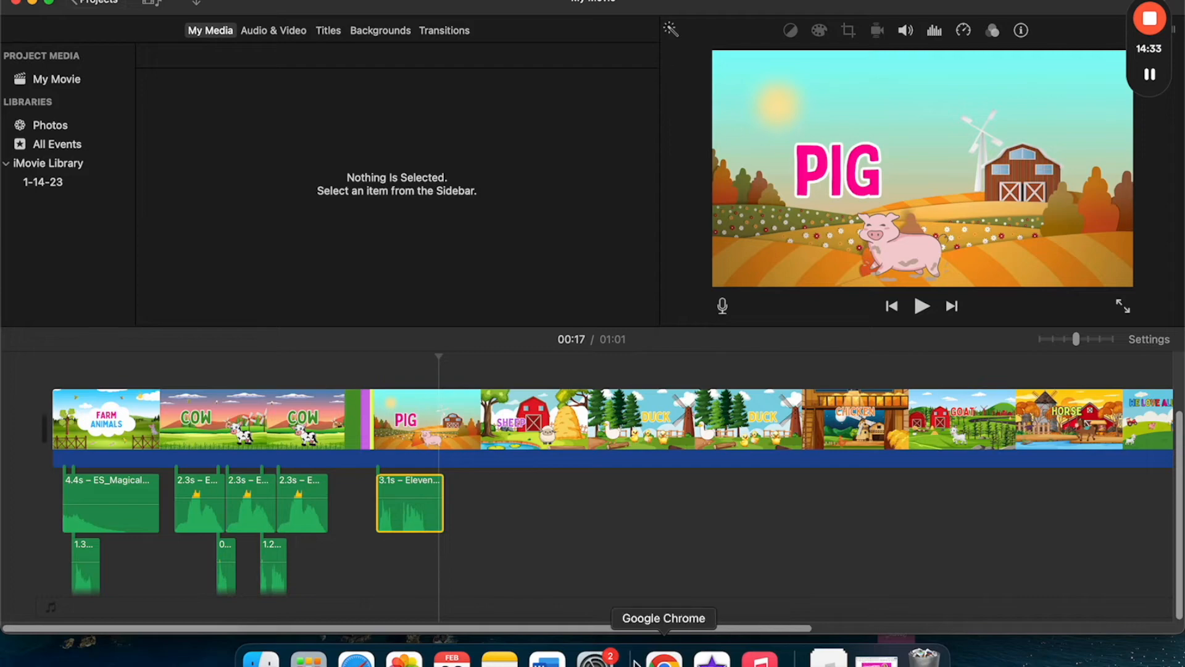
Switch to Epidemic Sound in Chrome and look through the animal sound effects for a pig oink, loading more results.
{"action": "left_click", "coordinate": [356, 658]}
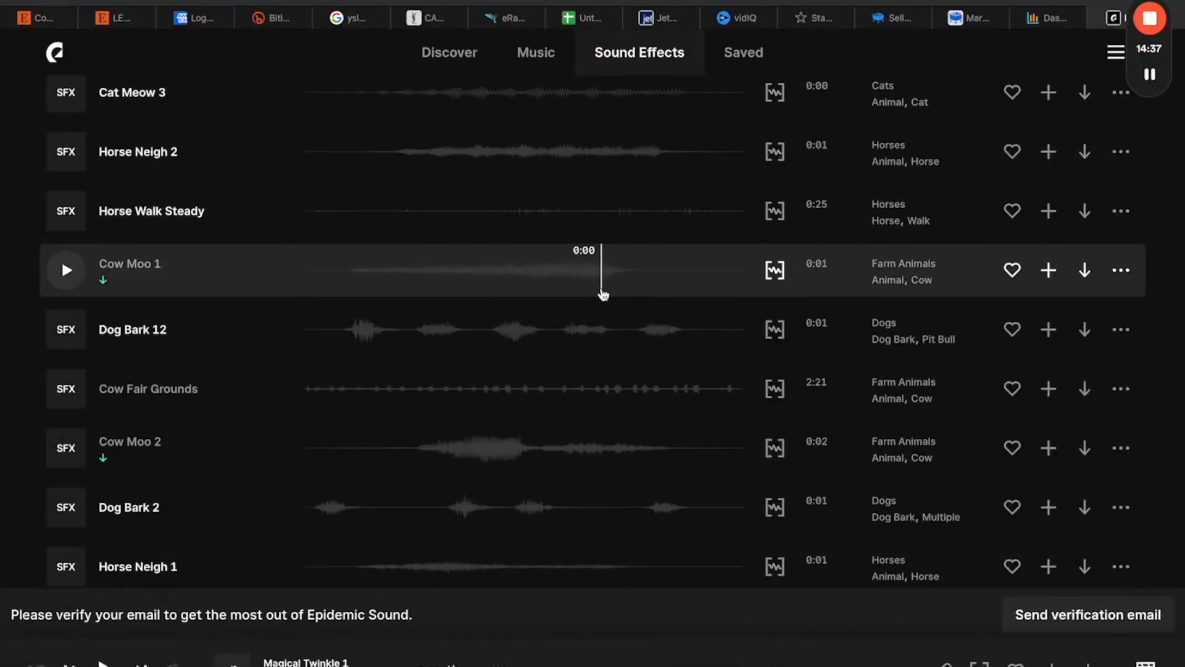
{"action": "scroll", "coordinate": [518, 345], "scroll_direction": "down", "scroll_amount": 7}
{"action": "scroll", "coordinate": [413, 425], "scroll_direction": "down", "scroll_amount": 7}
{"action": "scroll", "coordinate": [415, 425], "scroll_direction": "down", "scroll_amount": 2}
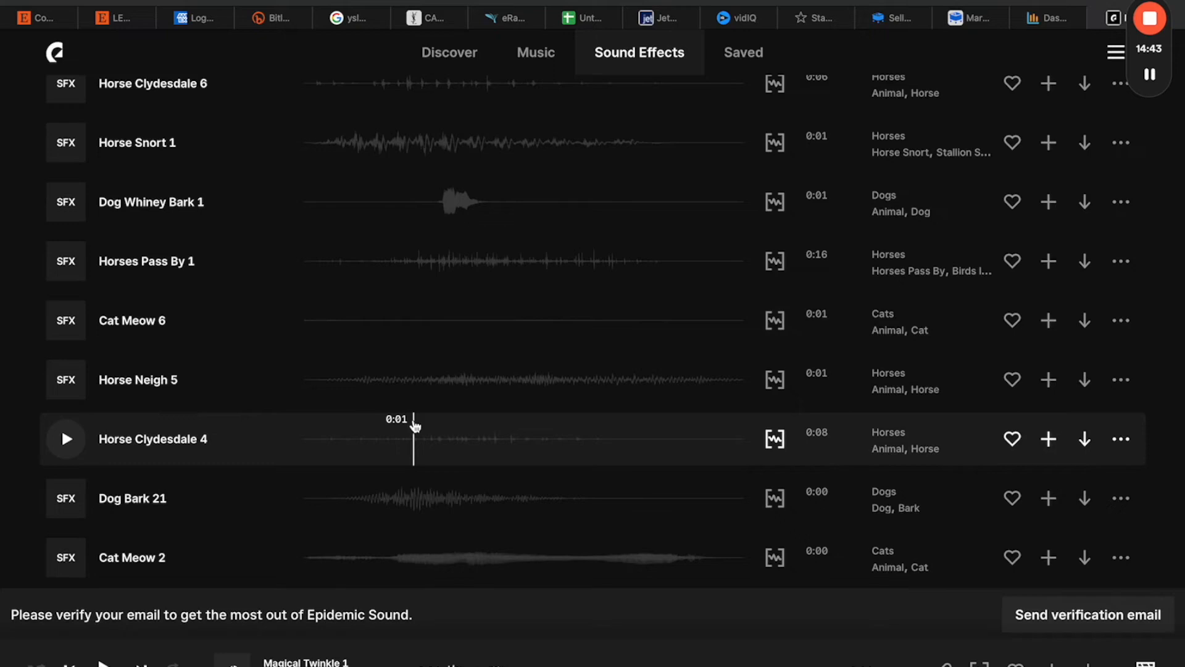
{"action": "scroll", "coordinate": [415, 426], "scroll_direction": "down", "scroll_amount": 8}
{"action": "scroll", "coordinate": [414, 425], "scroll_direction": "down", "scroll_amount": 10}
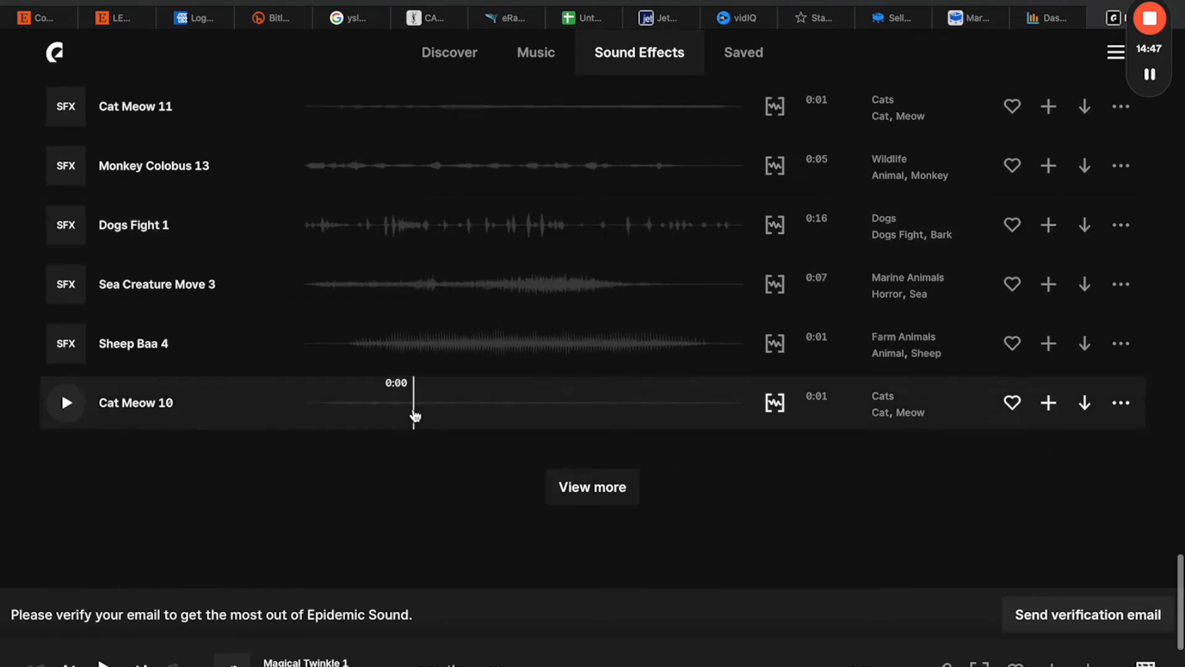
{"action": "scroll", "coordinate": [415, 418], "scroll_direction": "down", "scroll_amount": 2}
{"action": "left_click", "coordinate": [601, 343]}
{"action": "scroll", "coordinate": [362, 416], "scroll_direction": "down", "scroll_amount": 6}
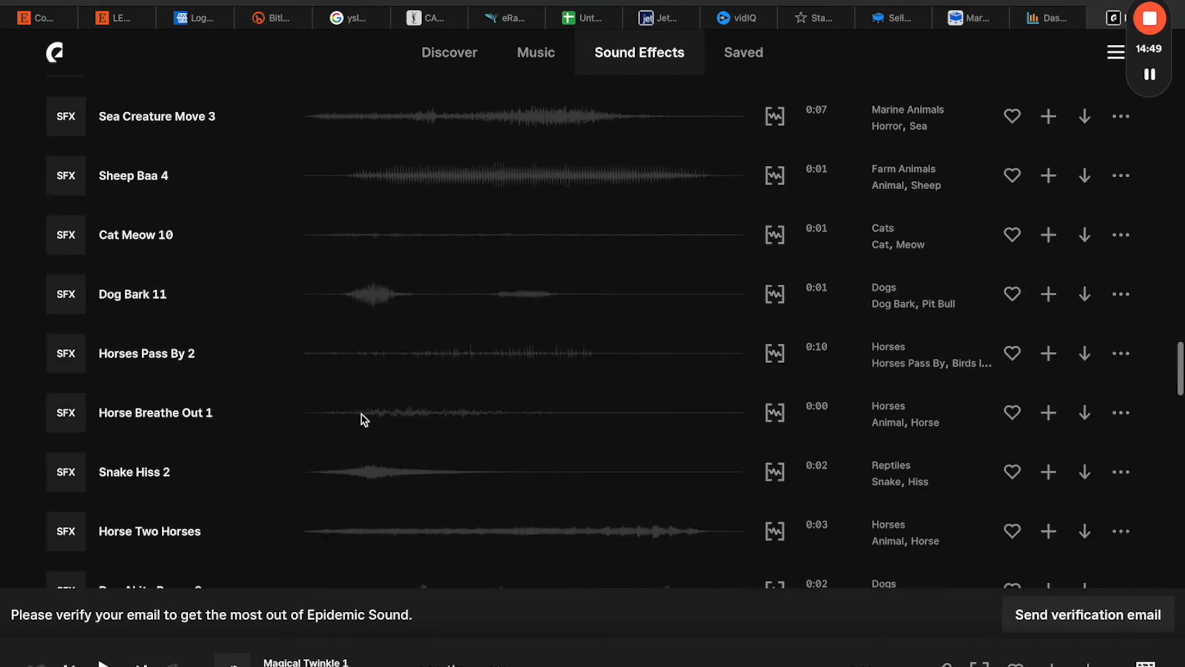
{"action": "scroll", "coordinate": [362, 419], "scroll_direction": "down", "scroll_amount": 4}
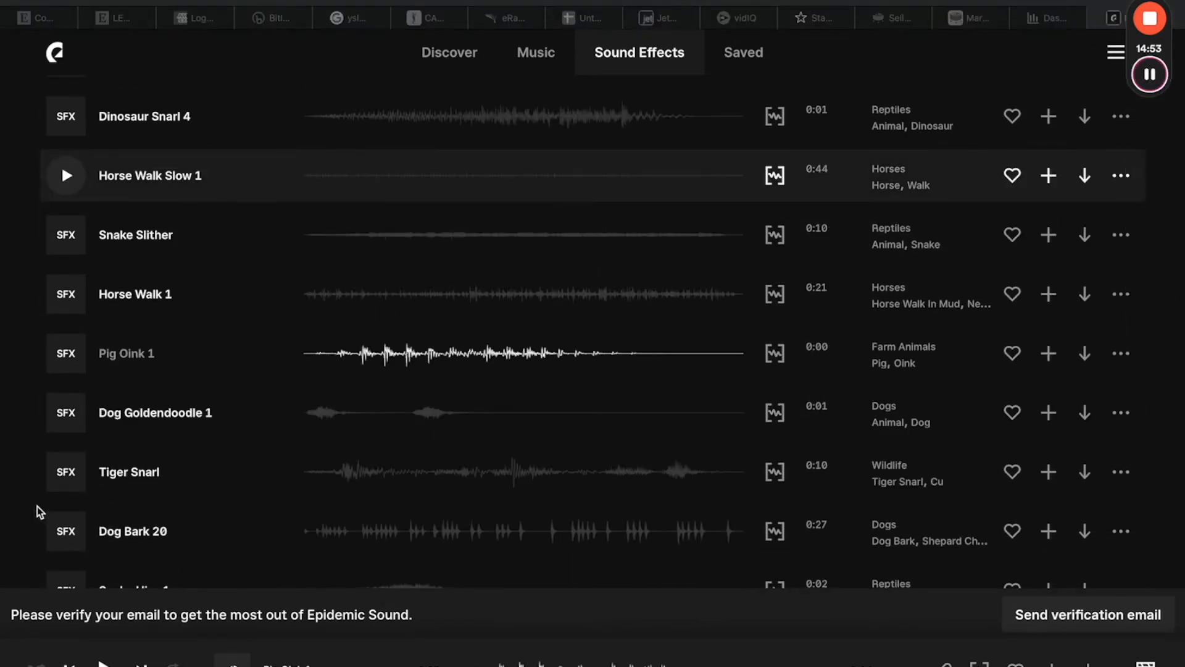
Preview the Pig Oink 1 sound effect and download it.
{"action": "left_click", "coordinate": [66, 354]}
{"action": "left_click", "coordinate": [66, 356]}
{"action": "left_click", "coordinate": [65, 357]}
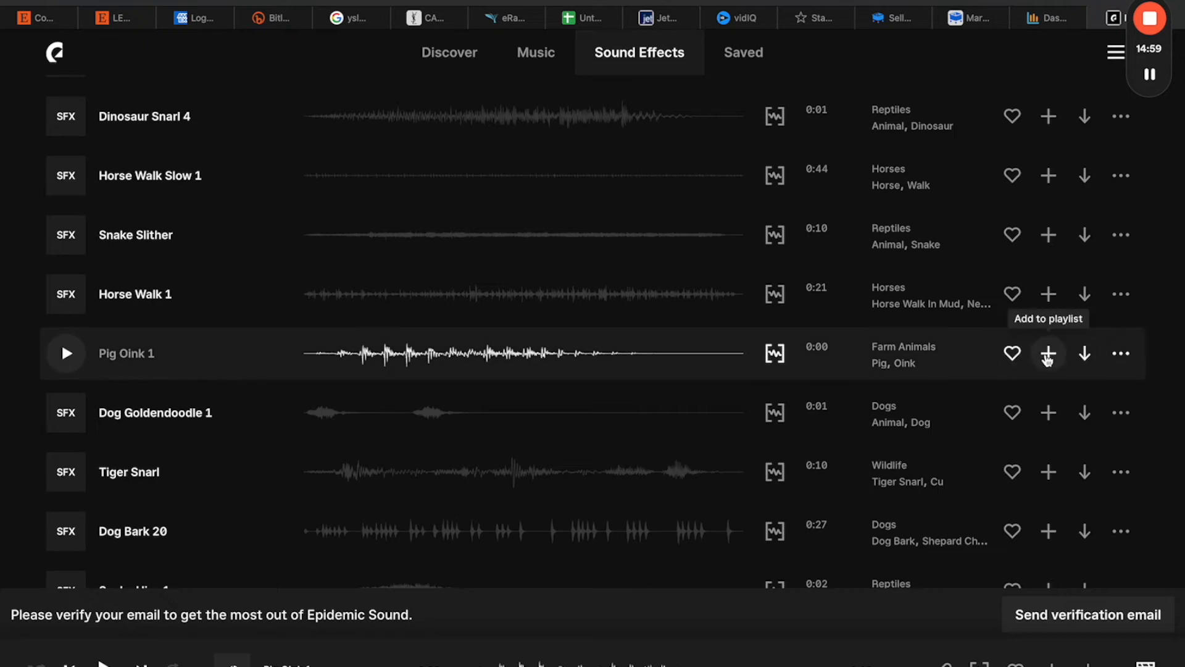
{"action": "left_click", "coordinate": [1083, 353]}
{"action": "left_click", "coordinate": [824, 444]}
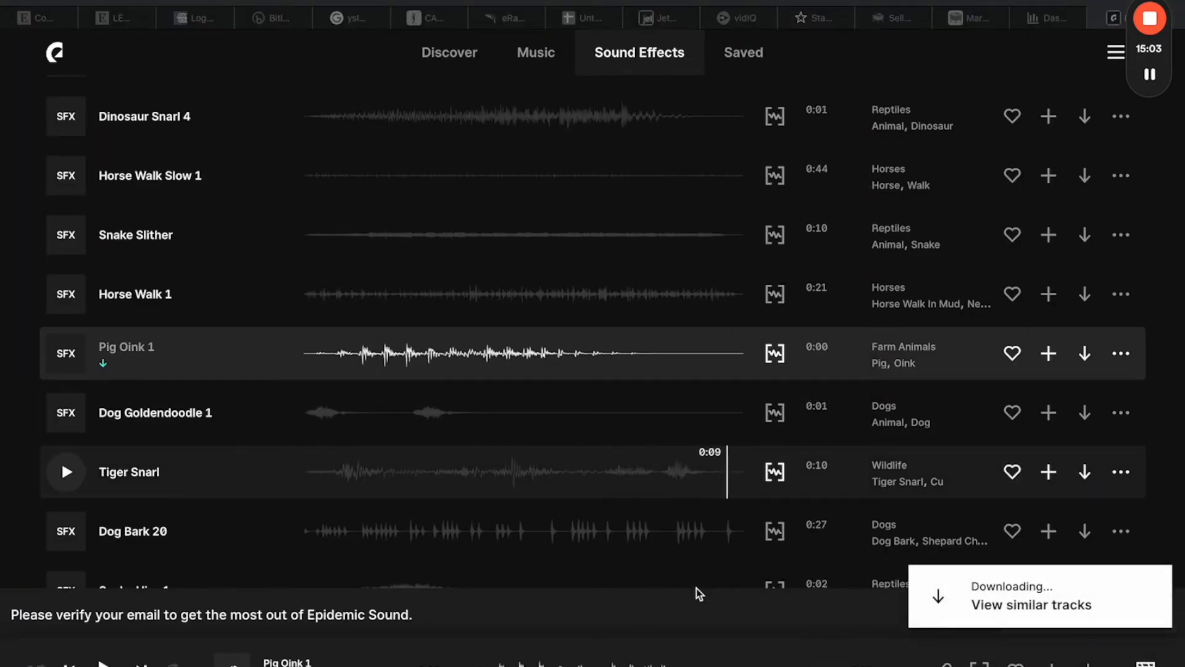
Switch to iMovie and add the ES_Pig Oink 1 MP3 from the Downloads folder at the start of the pig narration.
{"action": "mouse_move", "coordinate": [712, 659]}
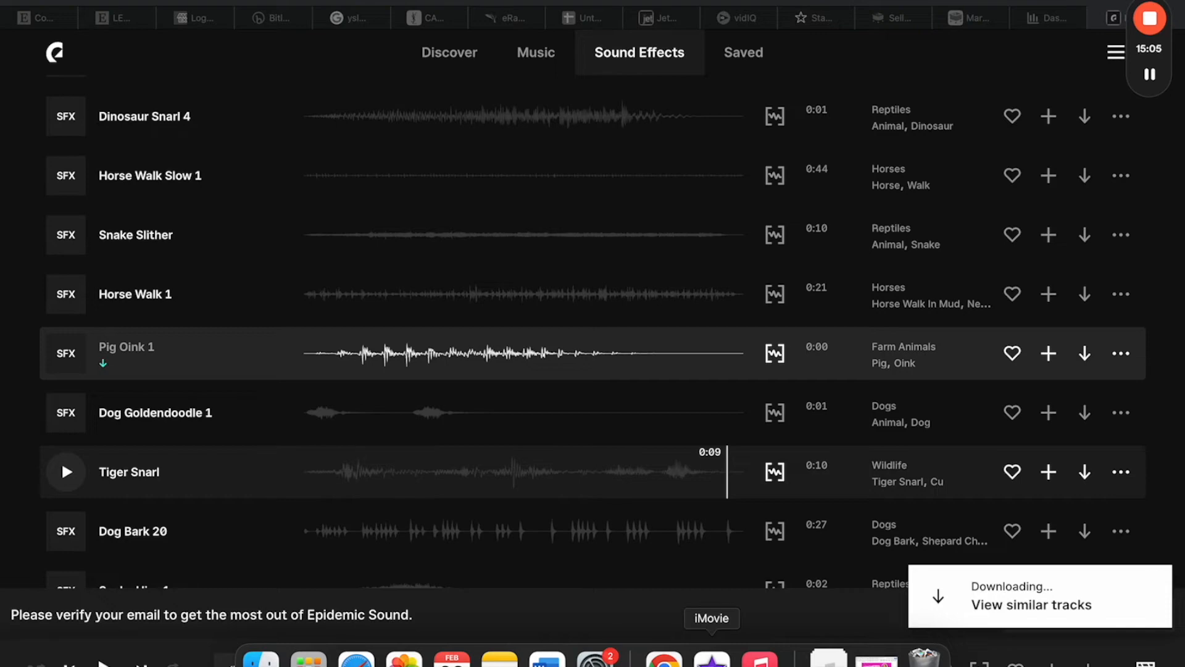
{"action": "left_click", "coordinate": [712, 659]}
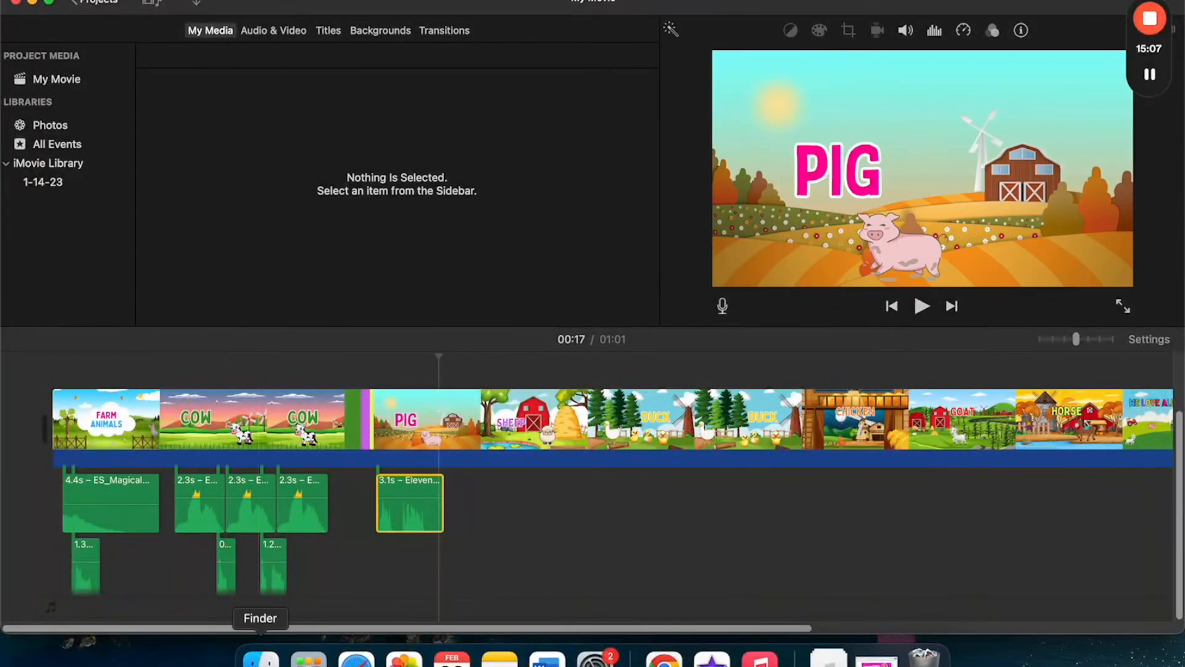
{"action": "left_click", "coordinate": [260, 659]}
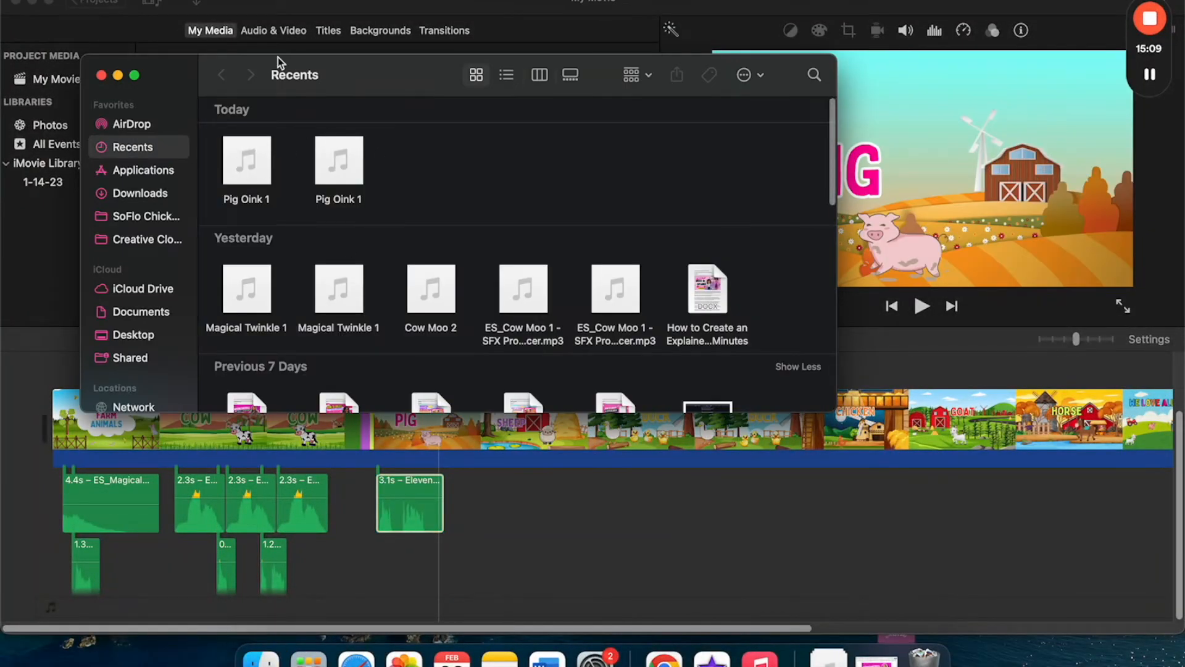
{"action": "left_click", "coordinate": [142, 193]}
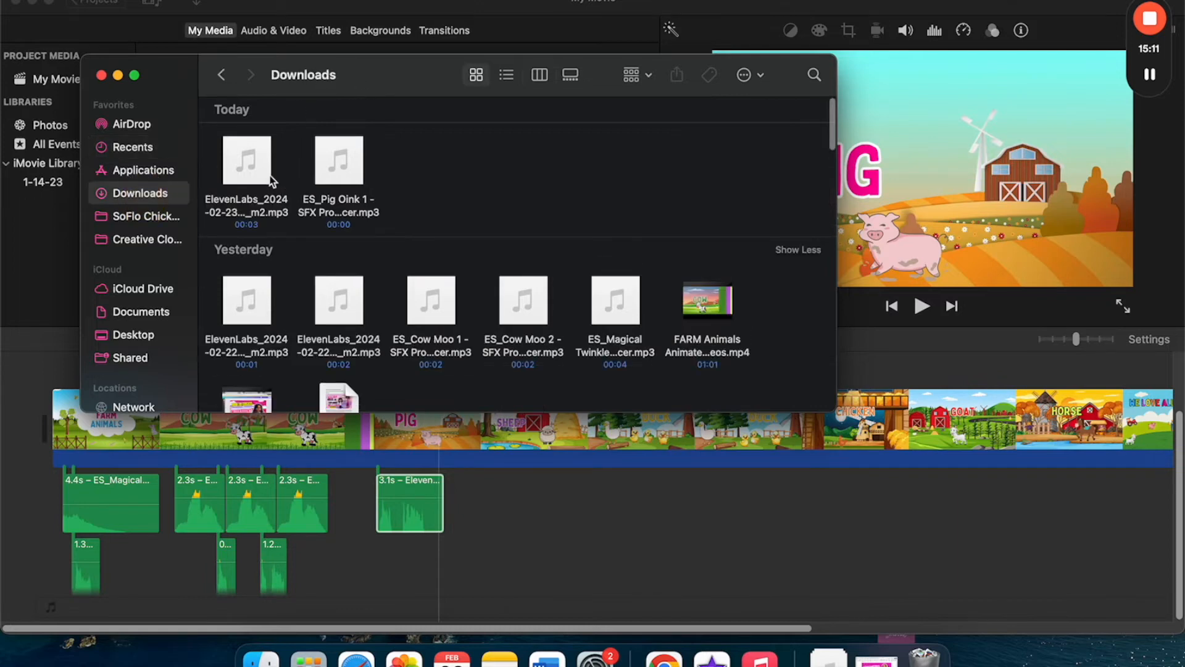
{"action": "left_click_drag", "start_coordinate": [331, 162], "coordinate": [377, 500]}
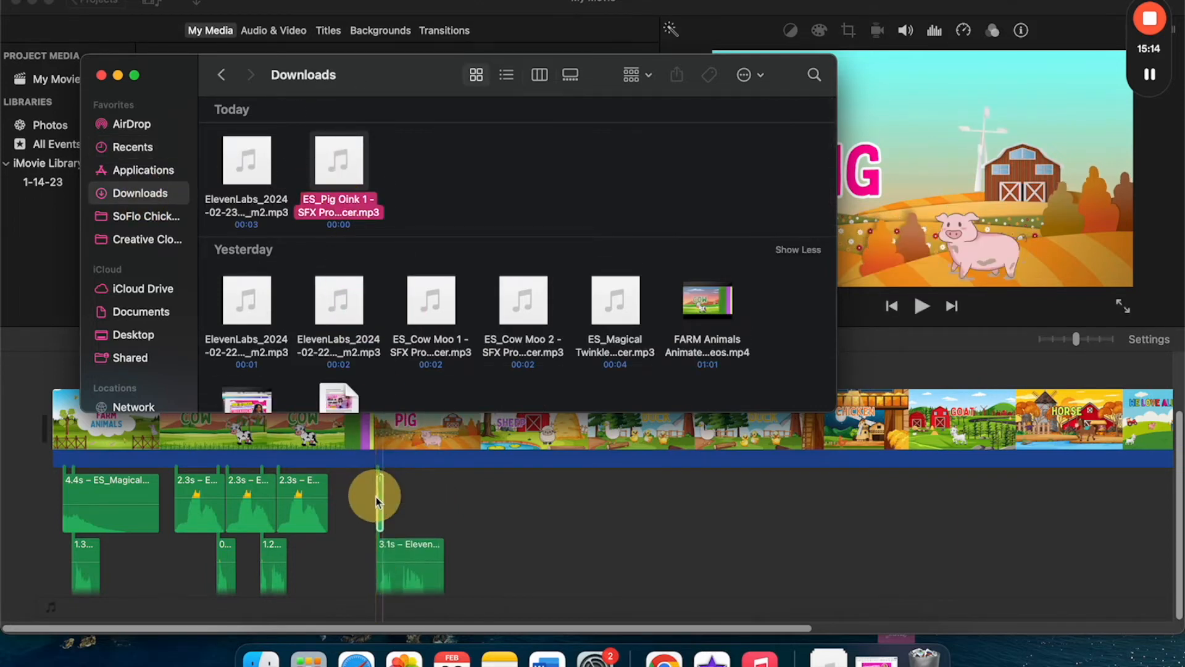
{"action": "left_click", "coordinate": [479, 529]}
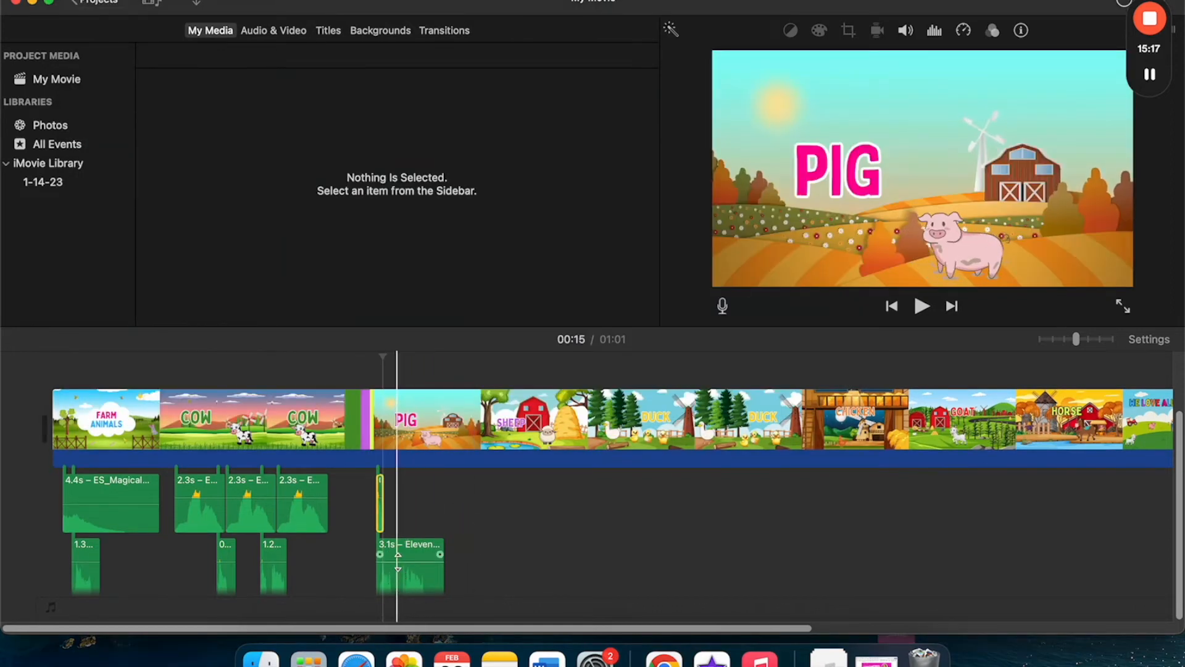
Move the pig oink clip later so it falls between the two narrated sentences, checking the timing by playback.
{"action": "key", "text": "space"}
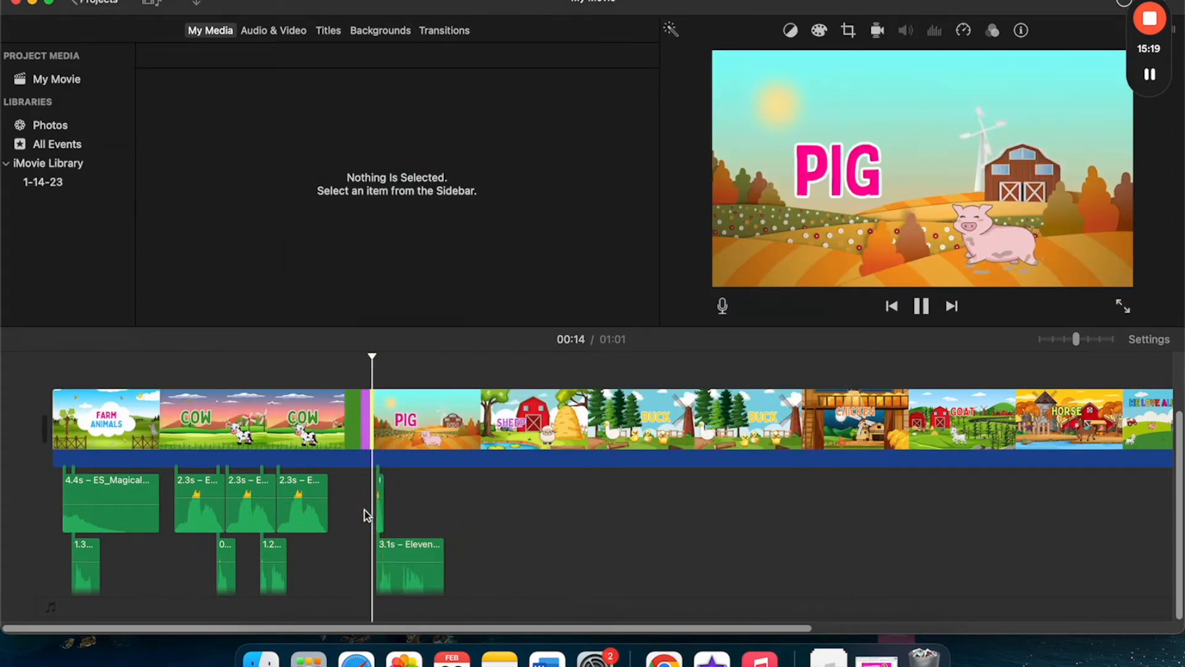
{"action": "key", "text": "space"}
{"action": "left_click_drag", "start_coordinate": [380, 515], "coordinate": [400, 521]}
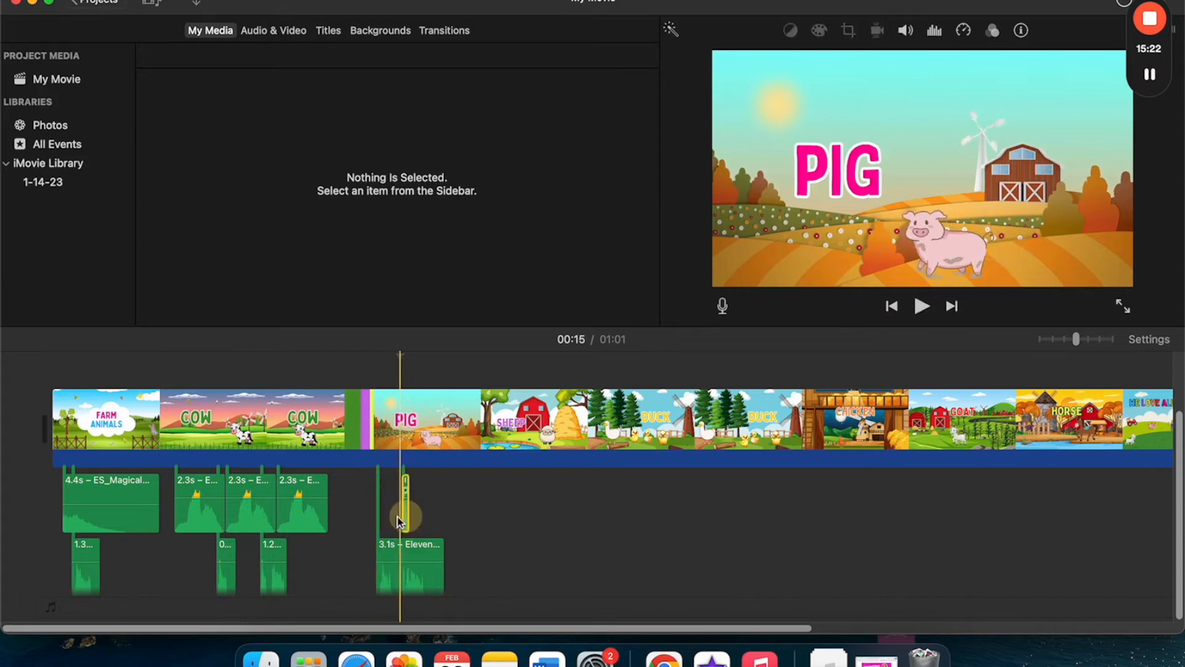
{"action": "left_click", "coordinate": [363, 512]}
{"action": "key", "text": "space"}
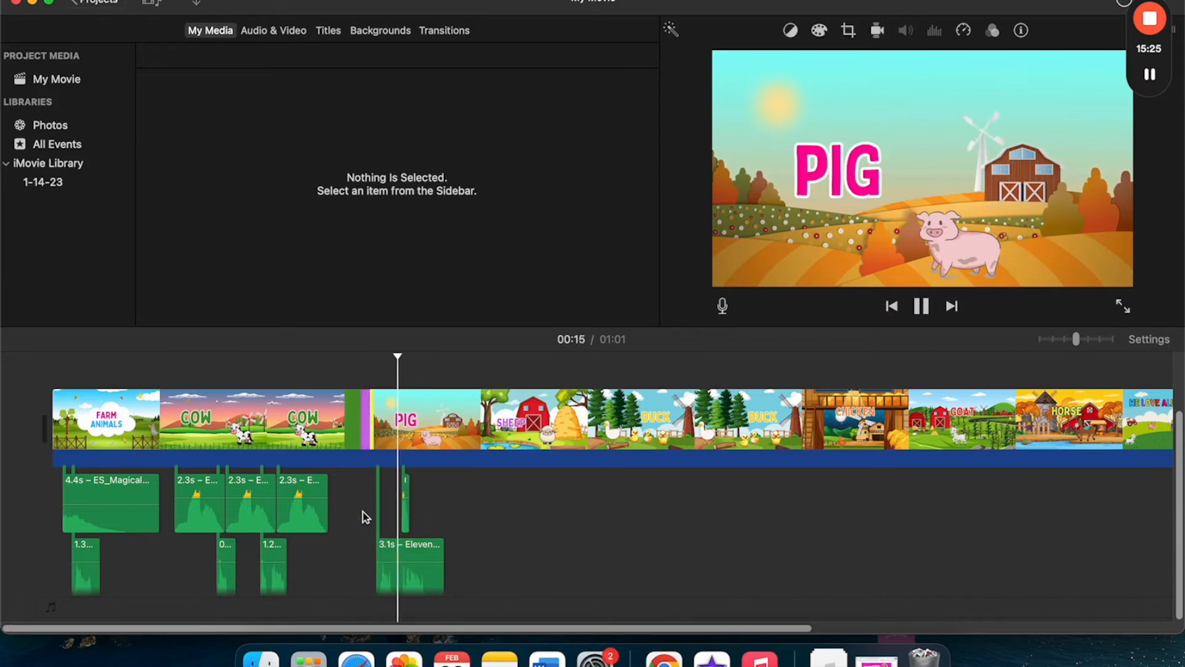
Lower the pig oink clip's volume to 63% and play the pig scene to check it.
{"action": "left_click", "coordinate": [404, 516]}
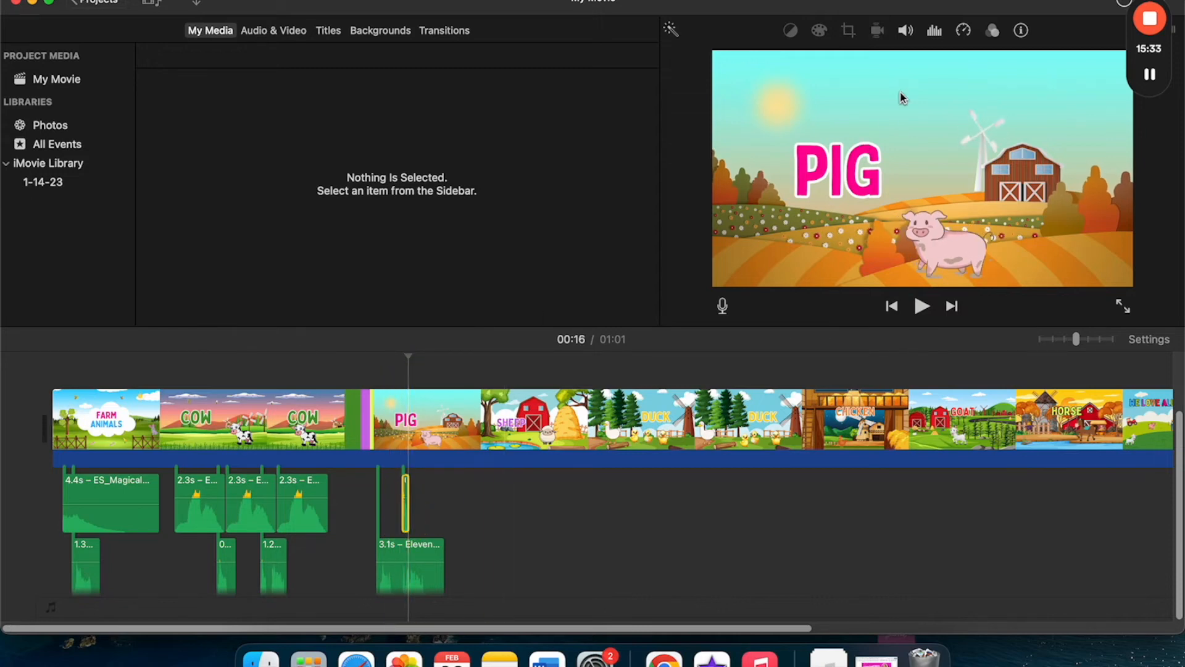
{"action": "left_click", "coordinate": [906, 32]}
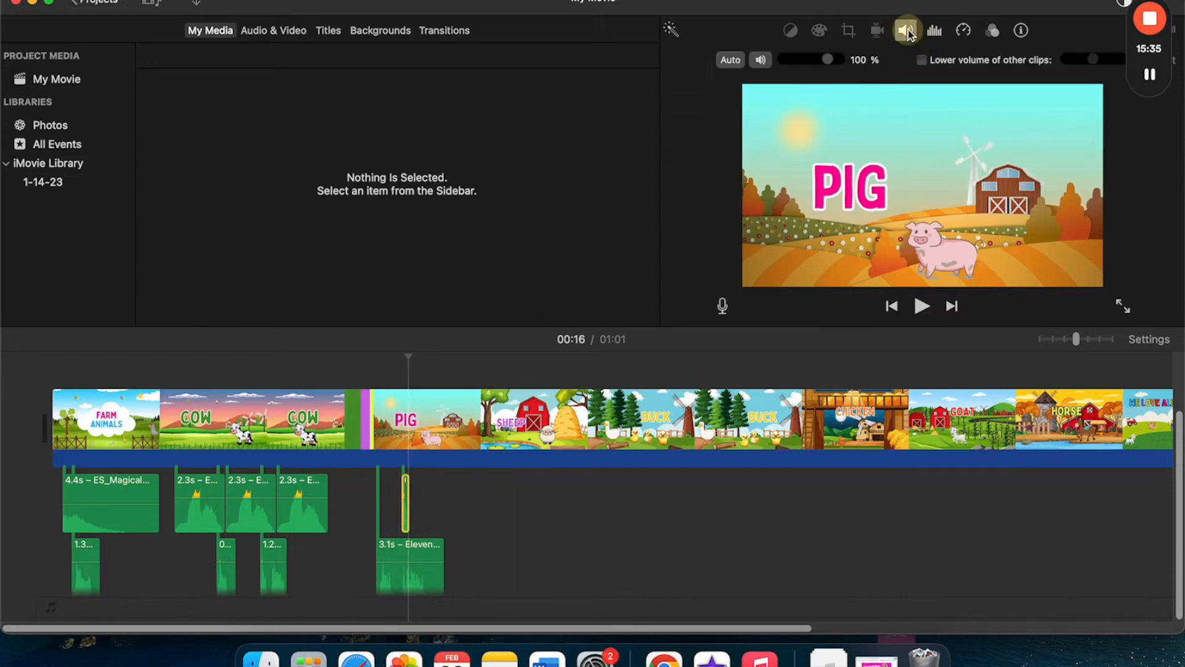
{"action": "left_click", "coordinate": [906, 31]}
{"action": "left_click_drag", "start_coordinate": [818, 63], "coordinate": [812, 62]}
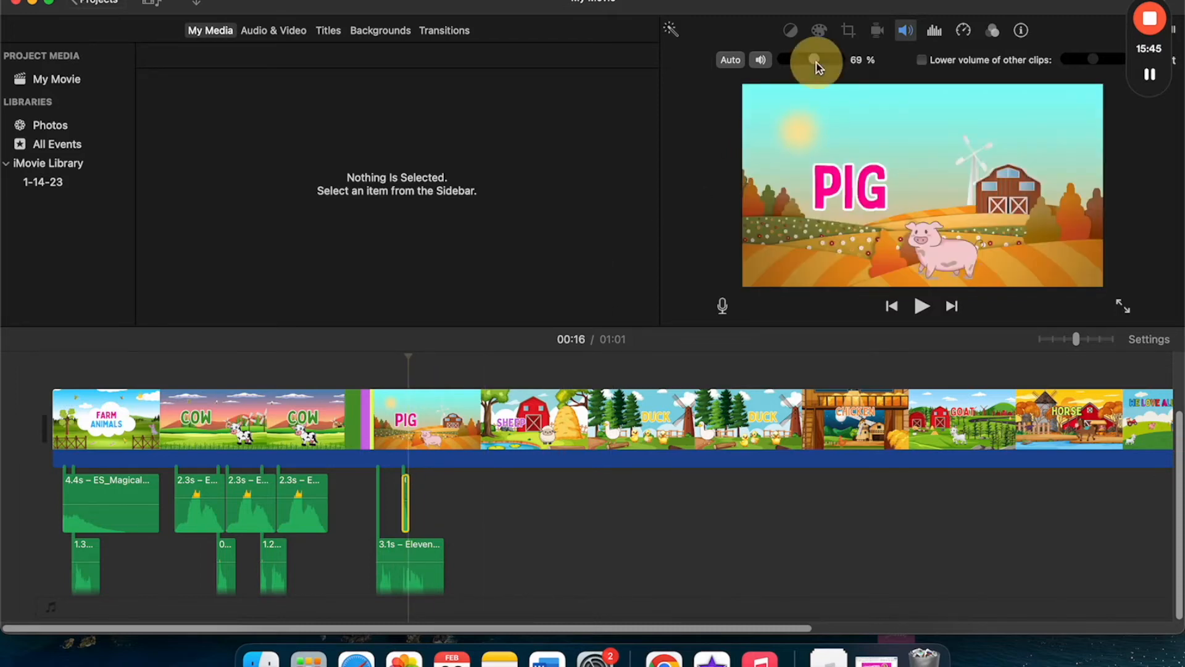
{"action": "left_click", "coordinate": [372, 520]}
{"action": "key", "text": "space"}
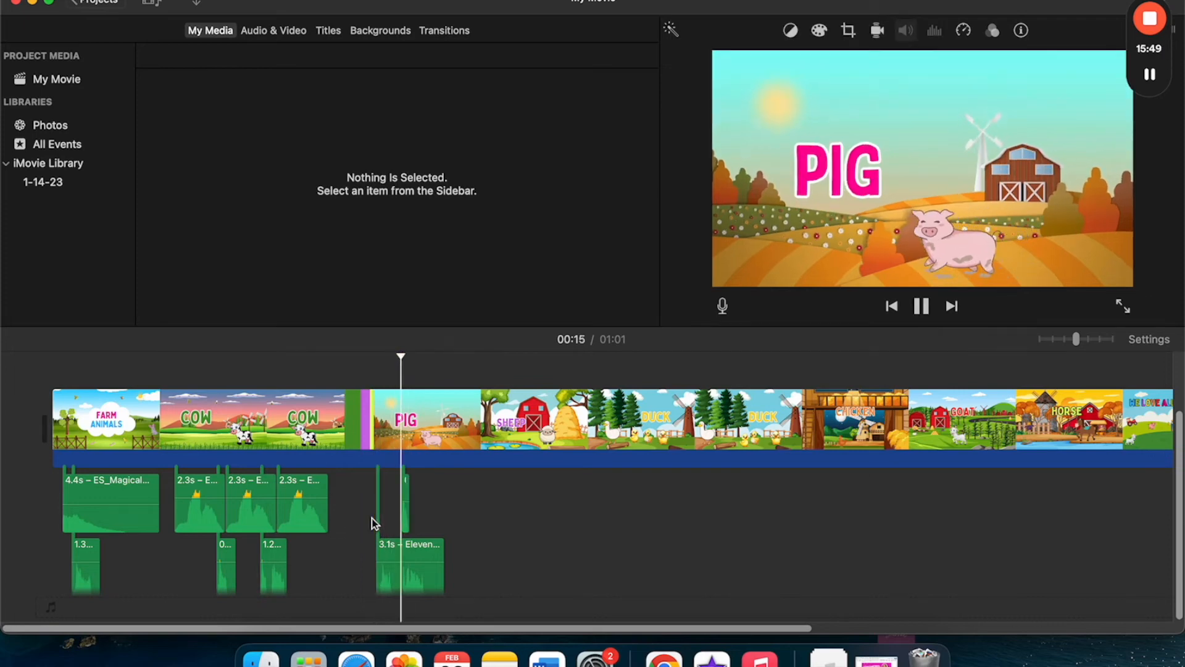
{"action": "left_click", "coordinate": [441, 510]}
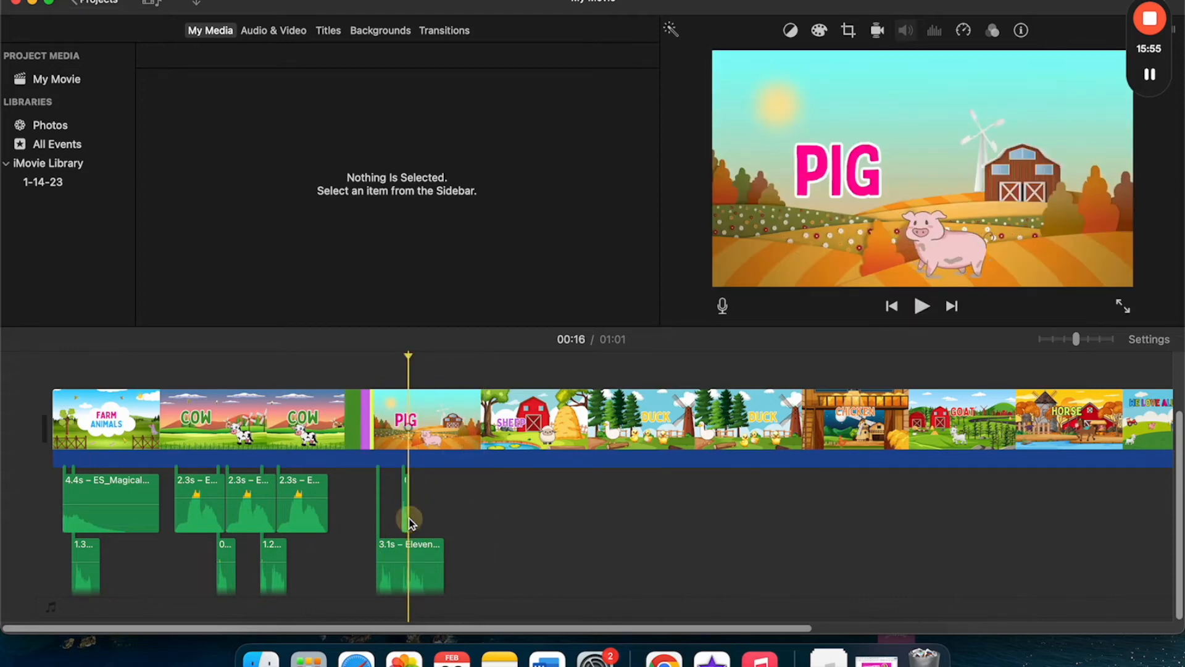
Duplicate the pig oink clip, place the copy at the end of the pig narration and play the scene back.
{"action": "left_click", "coordinate": [406, 519]}
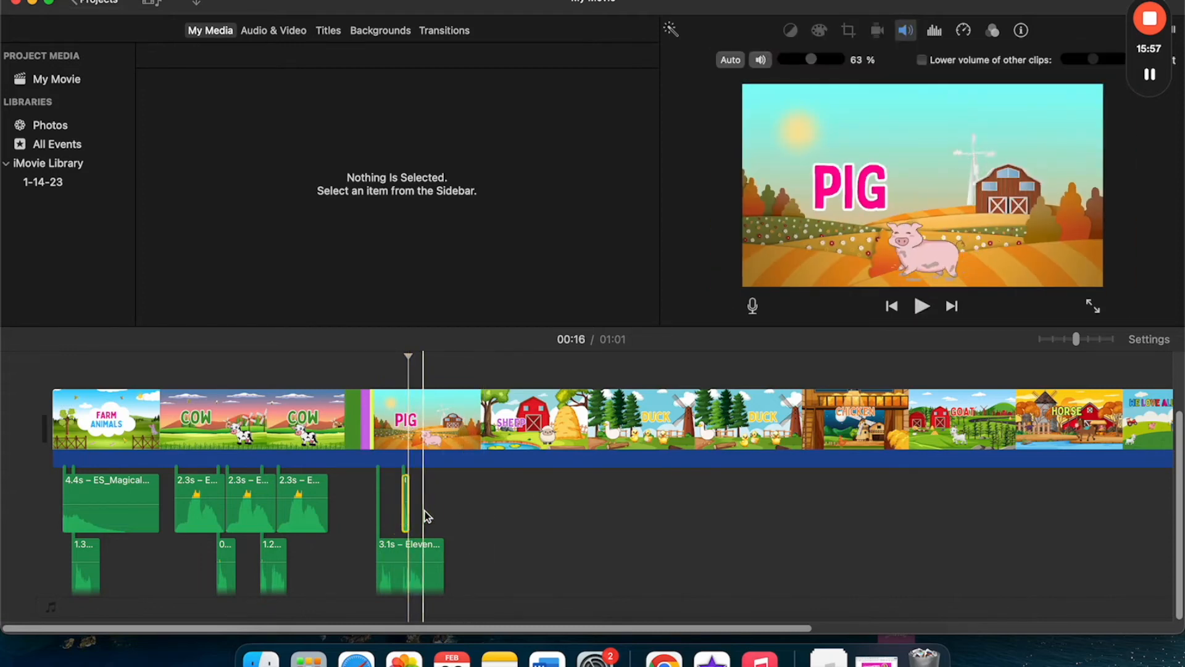
{"action": "left_click", "coordinate": [425, 516]}
{"action": "scroll", "coordinate": [437, 515], "scroll_direction": "down", "scroll_amount": 2}
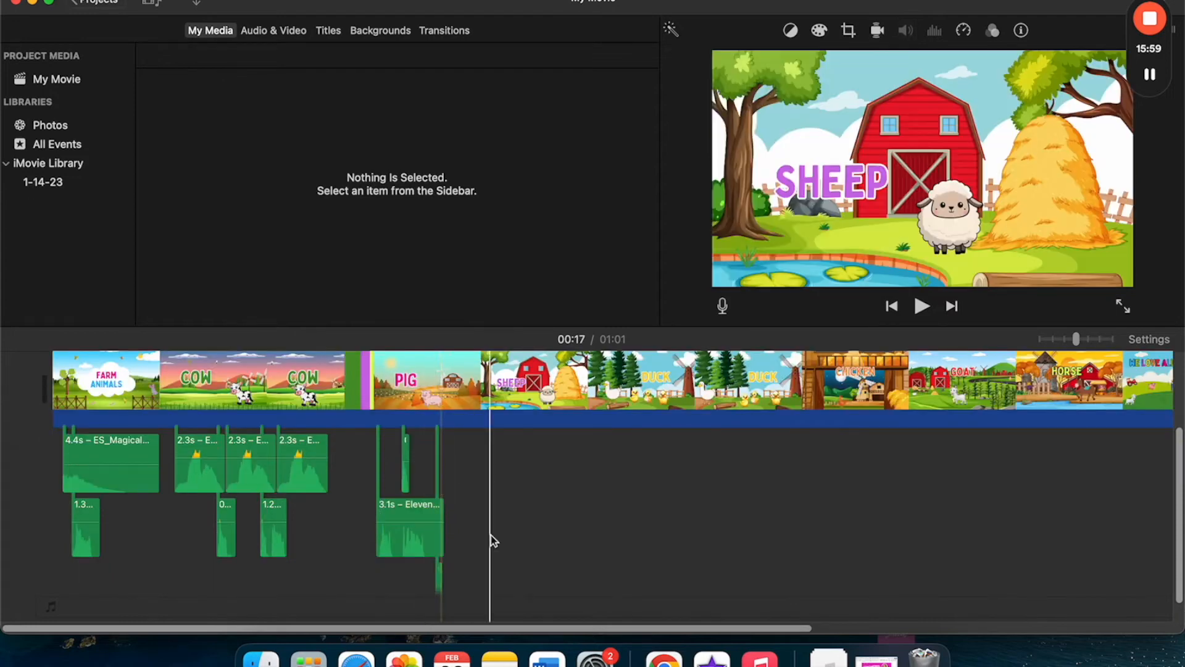
{"action": "left_click_drag", "start_coordinate": [461, 500], "coordinate": [446, 457]}
{"action": "left_click", "coordinate": [398, 463]}
{"action": "key", "text": "space"}
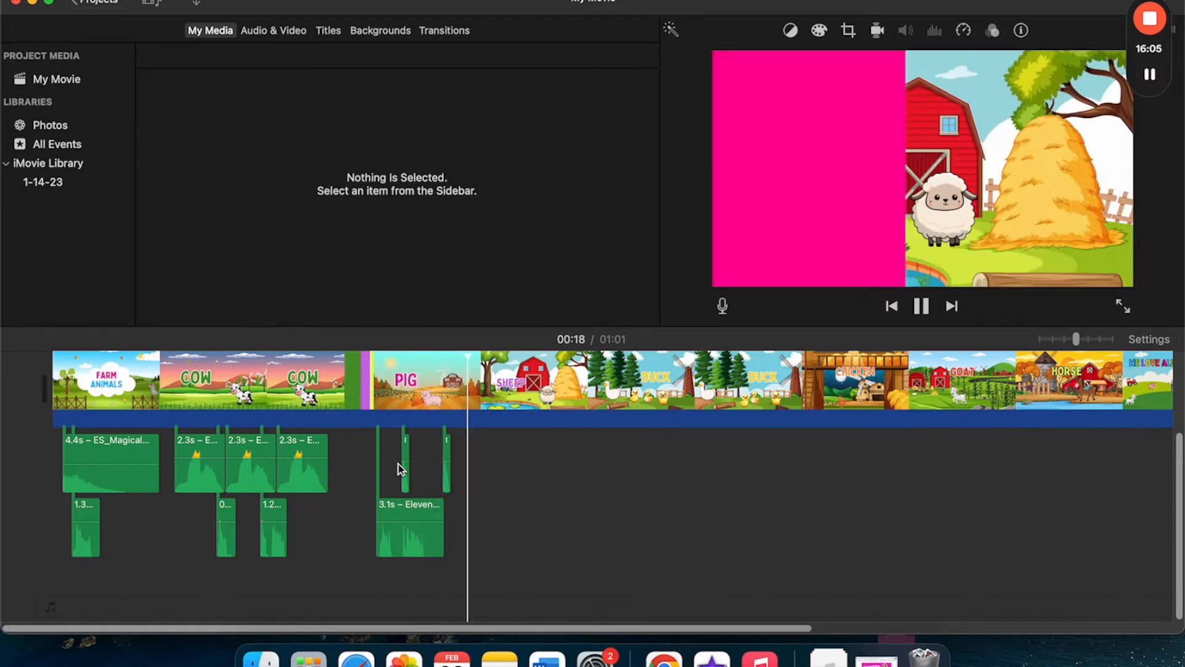
{"action": "key", "text": "space"}
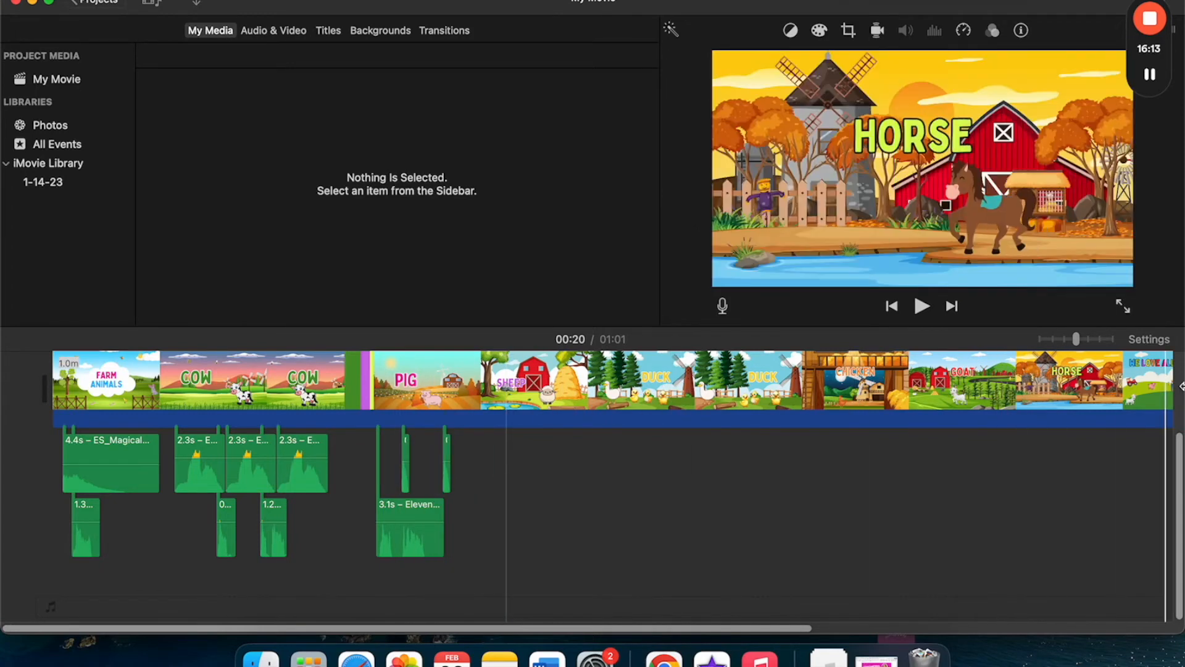
Look over the narration and sound effect clips beneath every animal scene across the whole timeline.
{"action": "scroll", "coordinate": [1027, 422], "scroll_direction": "right", "scroll_amount": 6}
{"action": "scroll", "coordinate": [873, 431], "scroll_direction": "left", "scroll_amount": 6}
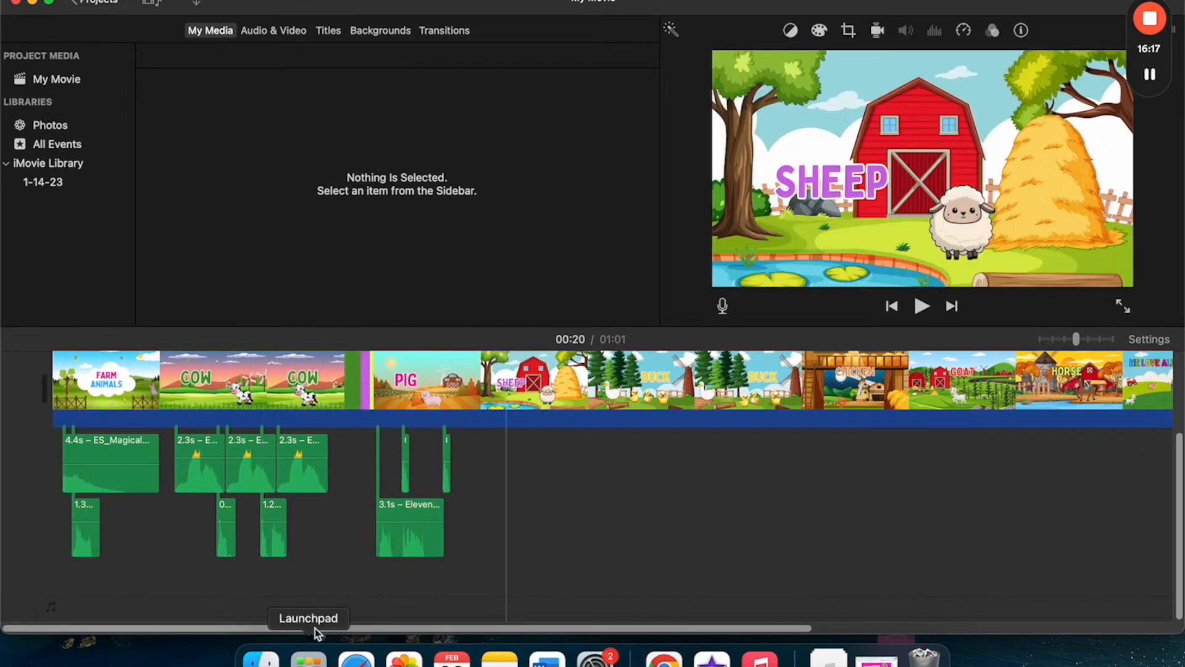
{"action": "scroll", "coordinate": [777, 409], "scroll_direction": "right", "scroll_amount": 8}
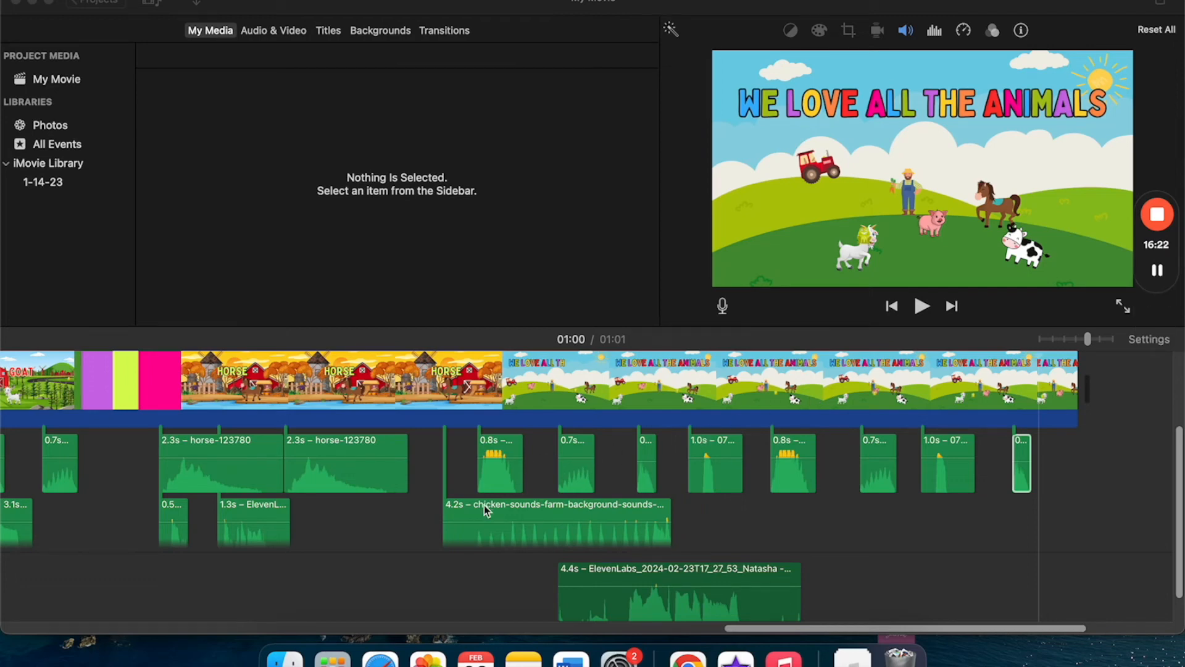
{"action": "scroll", "coordinate": [295, 487], "scroll_direction": "left", "scroll_amount": 10}
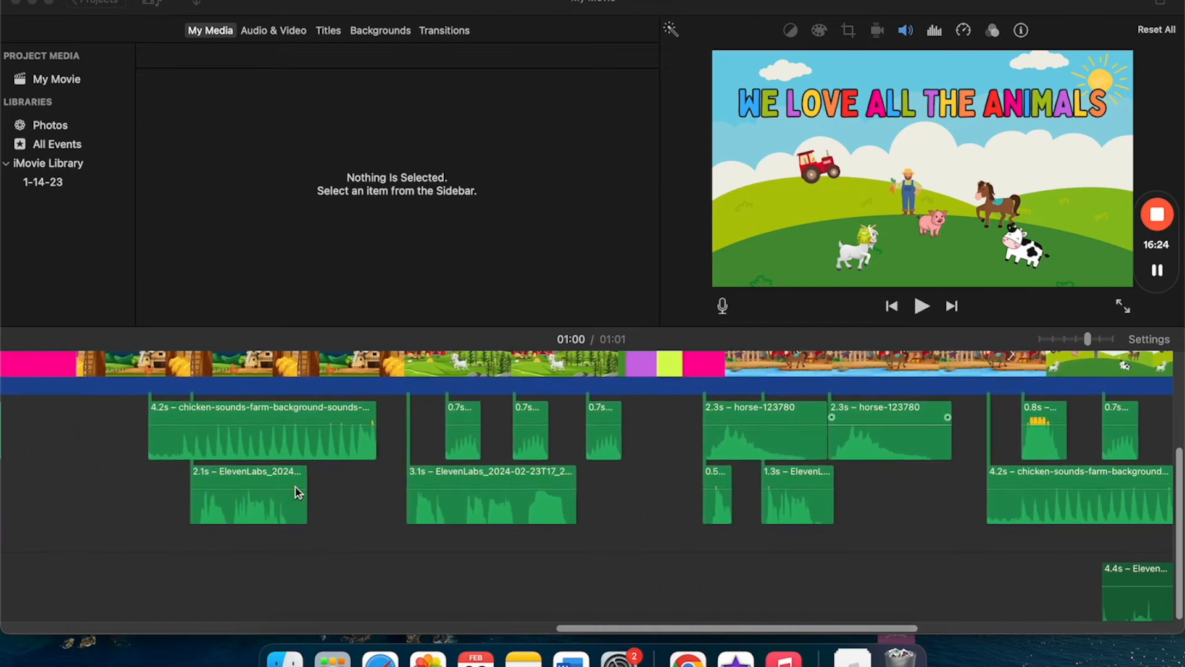
{"action": "scroll", "coordinate": [295, 486], "scroll_direction": "left", "scroll_amount": 15}
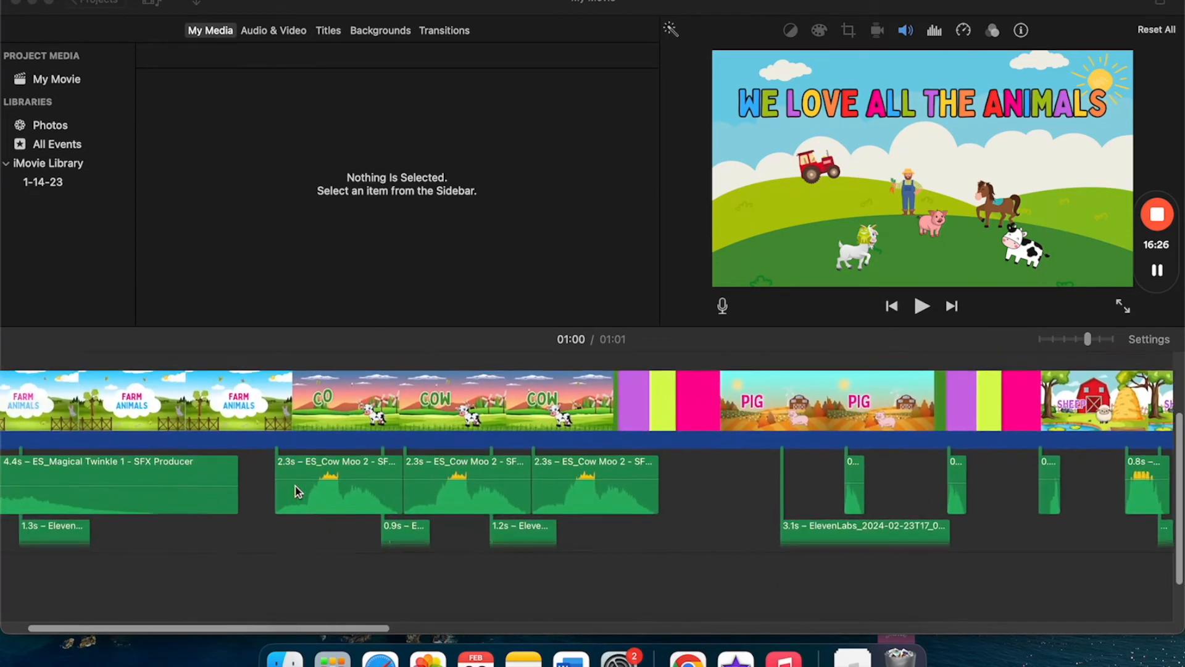
{"action": "scroll", "coordinate": [295, 486], "scroll_direction": "down", "scroll_amount": 1}
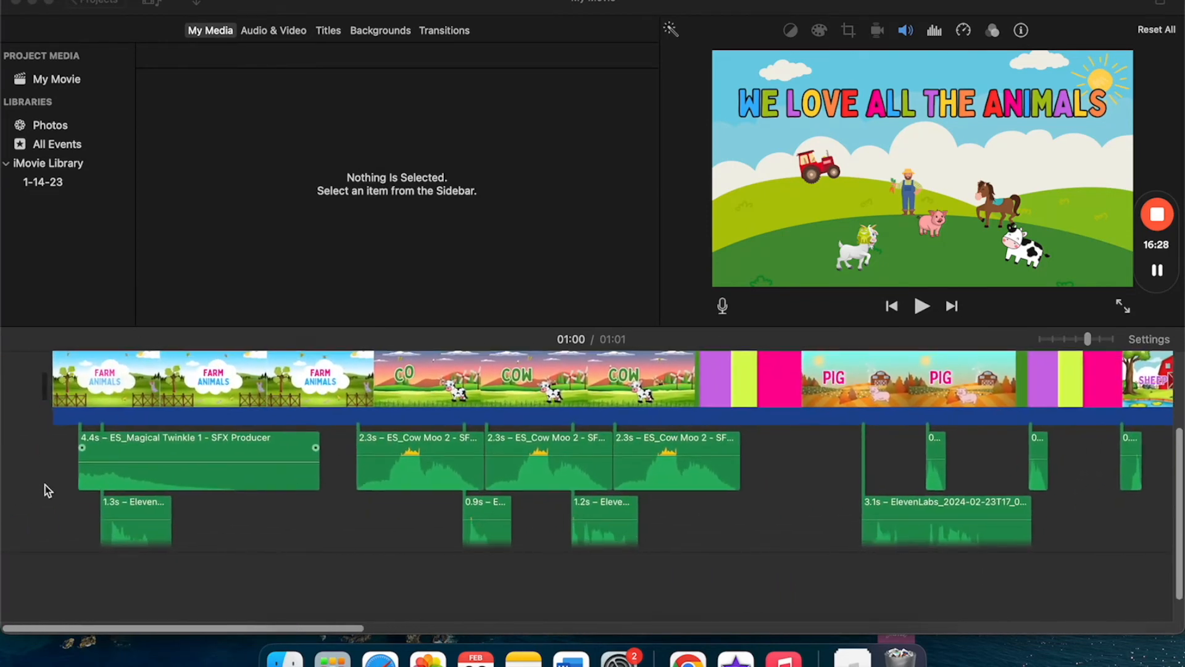
Play the full farm animals movie from the beginning, following its audio clips through to the closing We Love All the Animals scene.
{"action": "left_click", "coordinate": [51, 488]}
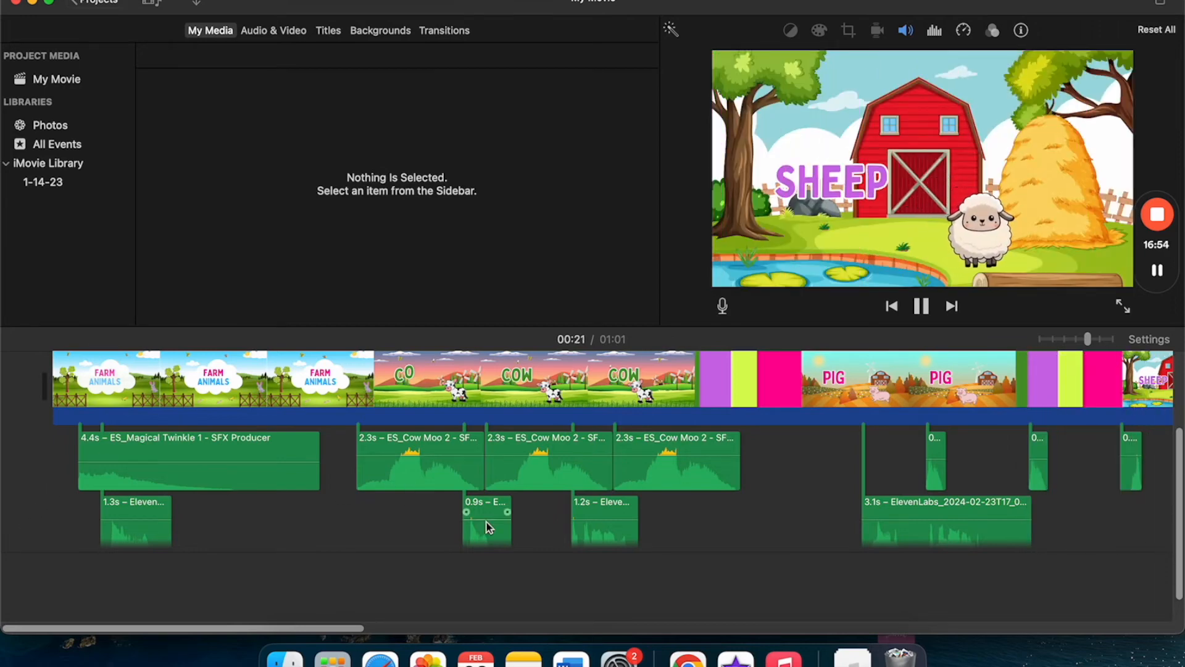
{"action": "scroll", "coordinate": [469, 500], "scroll_direction": "right", "scroll_amount": 10}
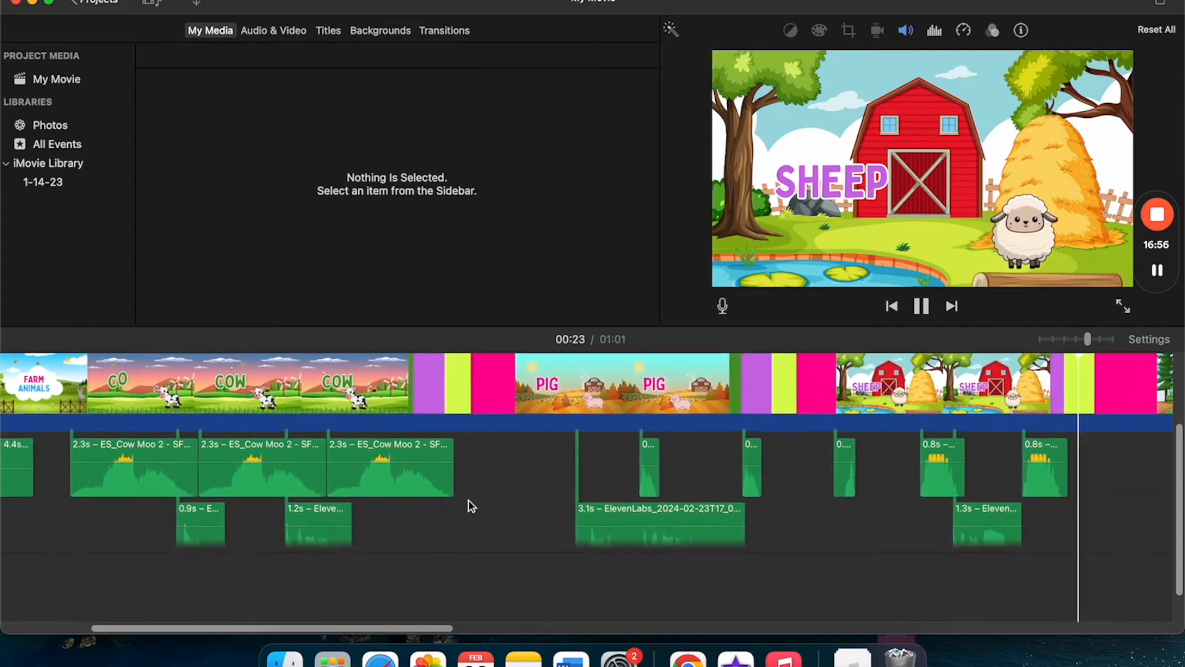
{"action": "scroll", "coordinate": [468, 503], "scroll_direction": "right", "scroll_amount": 5}
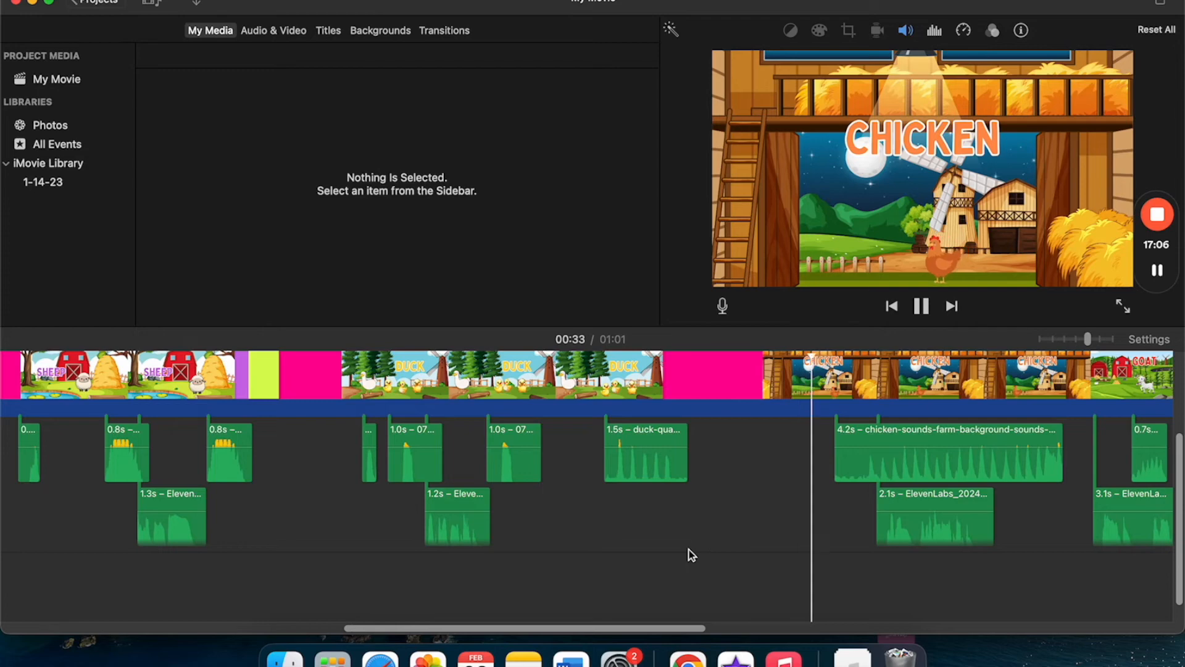
{"action": "scroll", "coordinate": [689, 549], "scroll_direction": "right", "scroll_amount": 5}
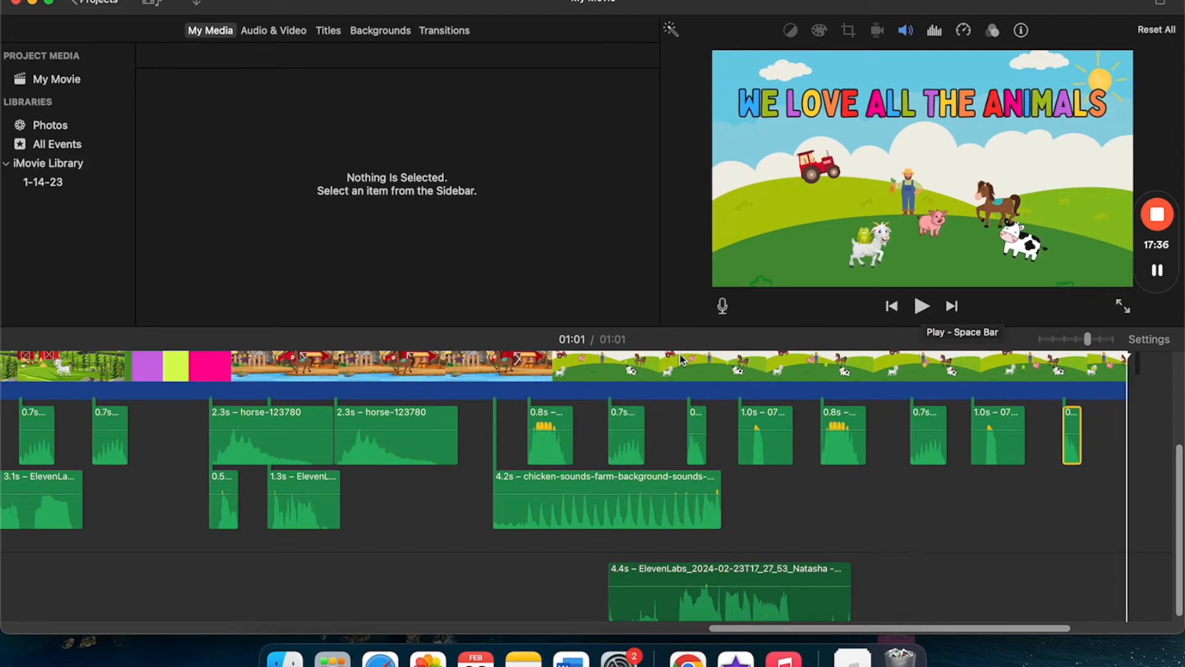
{"action": "scroll", "coordinate": [570, 448], "scroll_direction": "left", "scroll_amount": 10}
{"action": "scroll", "coordinate": [569, 448], "scroll_direction": "left", "scroll_amount": 15}
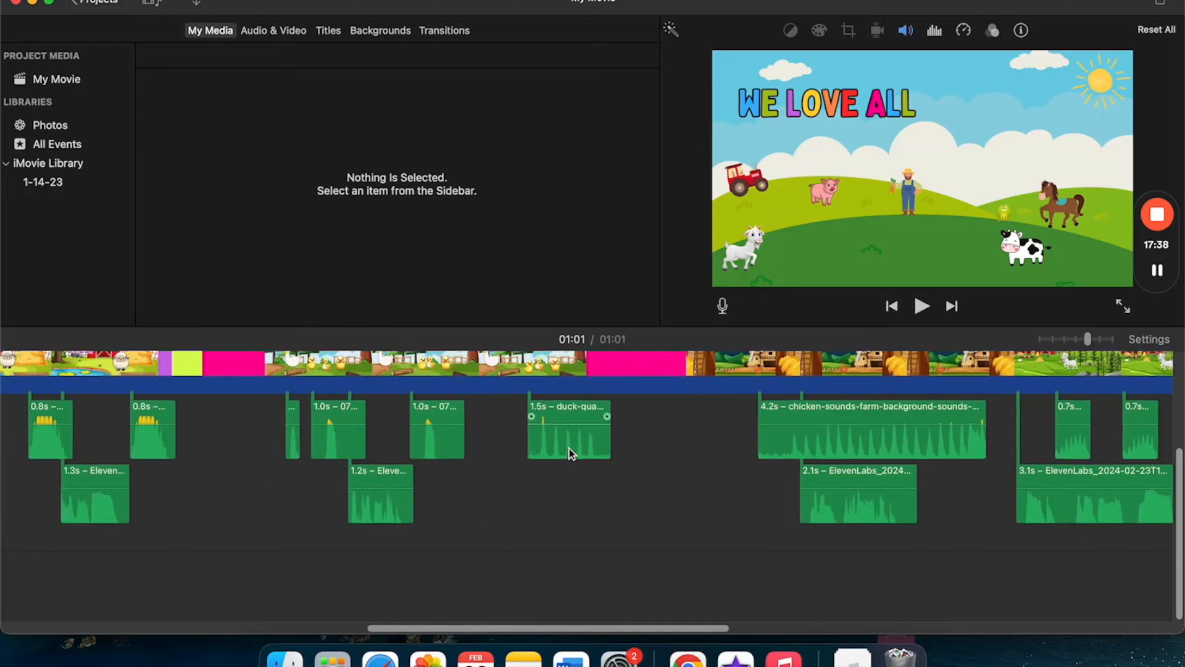
Return the playhead to the very start of the farm animals movie.
{"action": "scroll", "coordinate": [571, 453], "scroll_direction": "down", "scroll_amount": 3}
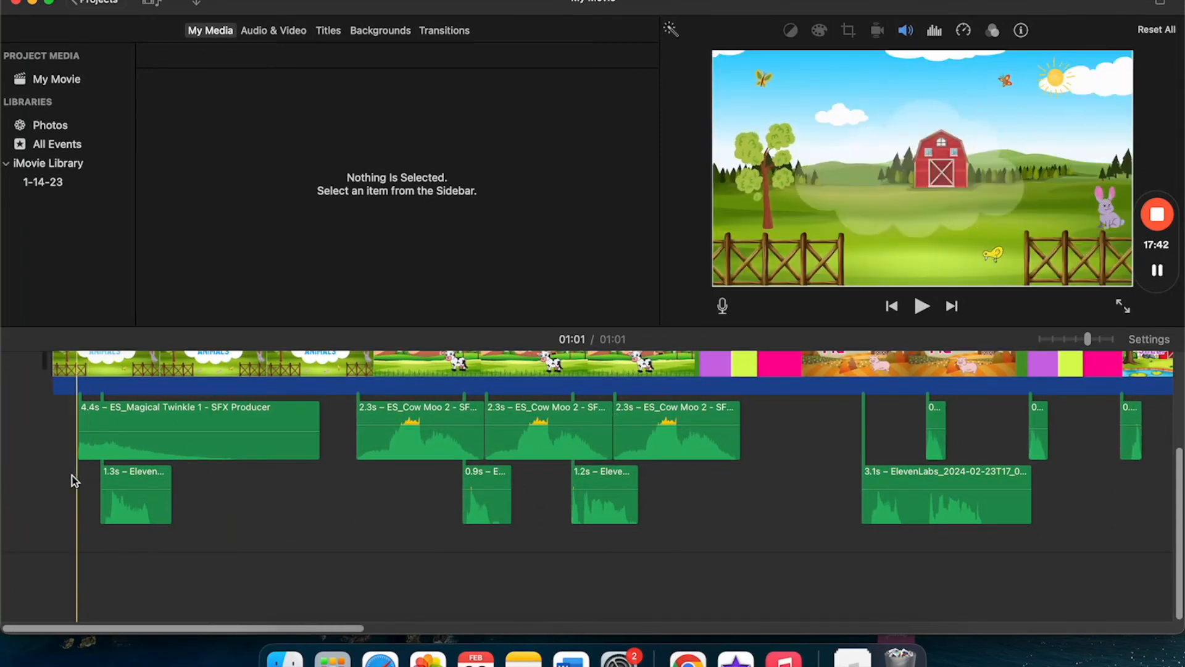
{"action": "left_click", "coordinate": [51, 477]}
{"action": "scroll", "coordinate": [246, 514], "scroll_direction": "up", "scroll_amount": 3}
{"action": "scroll", "coordinate": [247, 514], "scroll_direction": "up", "scroll_amount": 4}
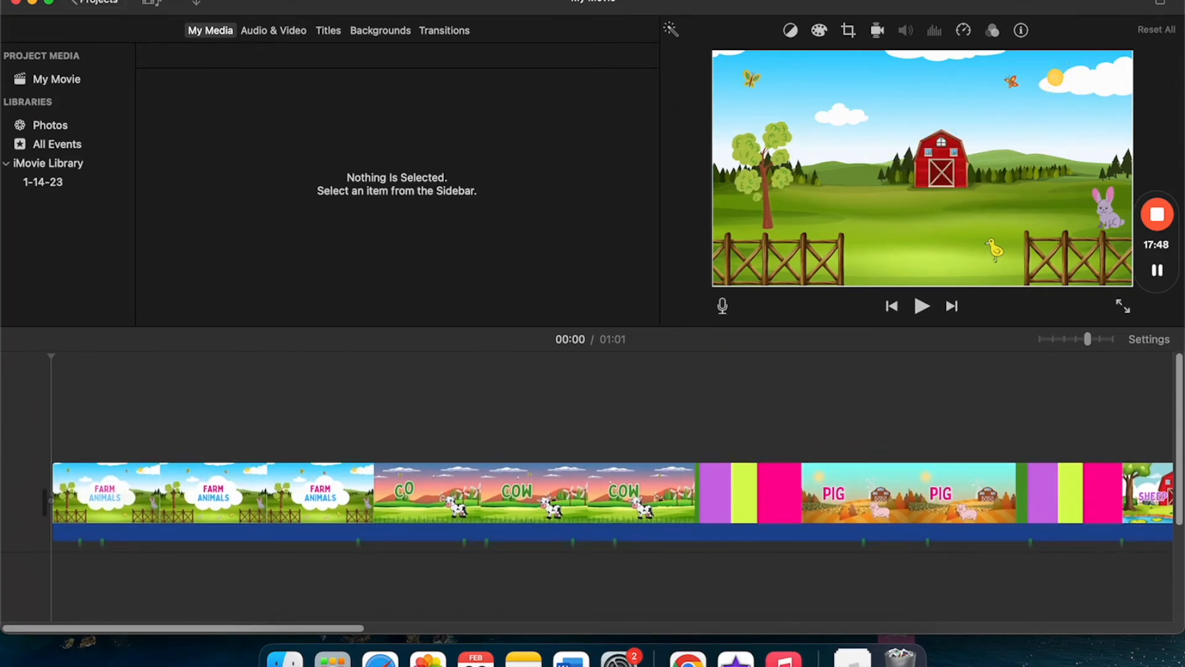
Start sharing the movie as a file and title it "Farm animals Toddlers".
{"action": "left_click", "coordinate": [132, 0]}
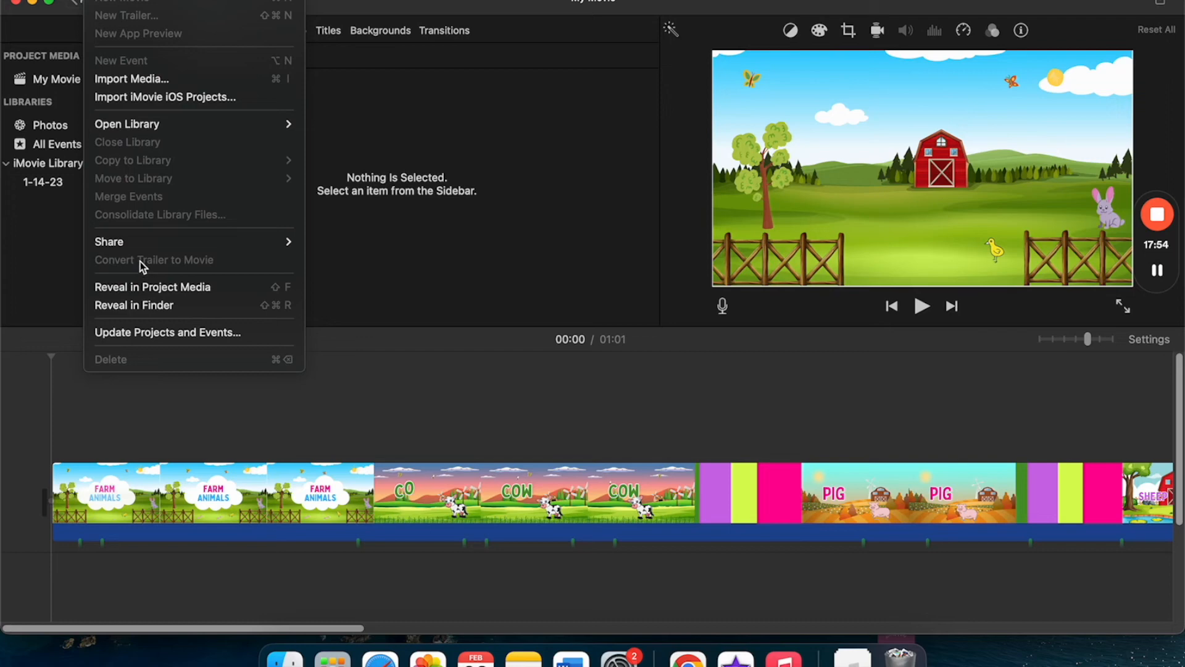
{"action": "mouse_move", "coordinate": [136, 242]}
{"action": "left_click", "coordinate": [363, 295]}
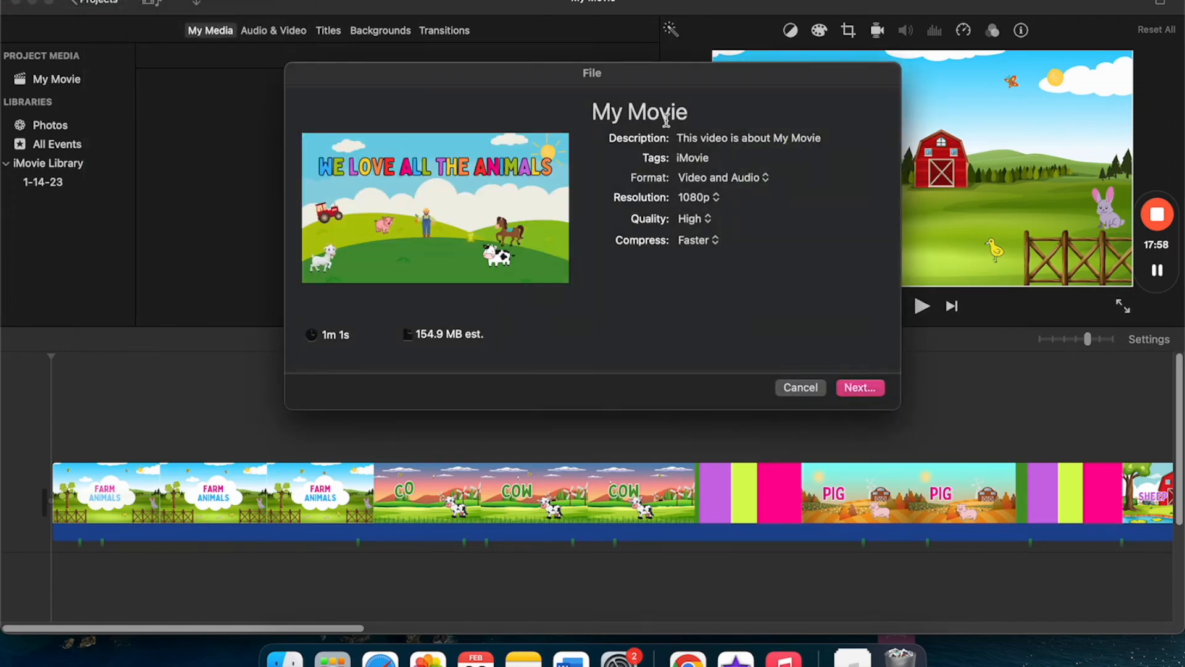
{"action": "left_click", "coordinate": [666, 120]}
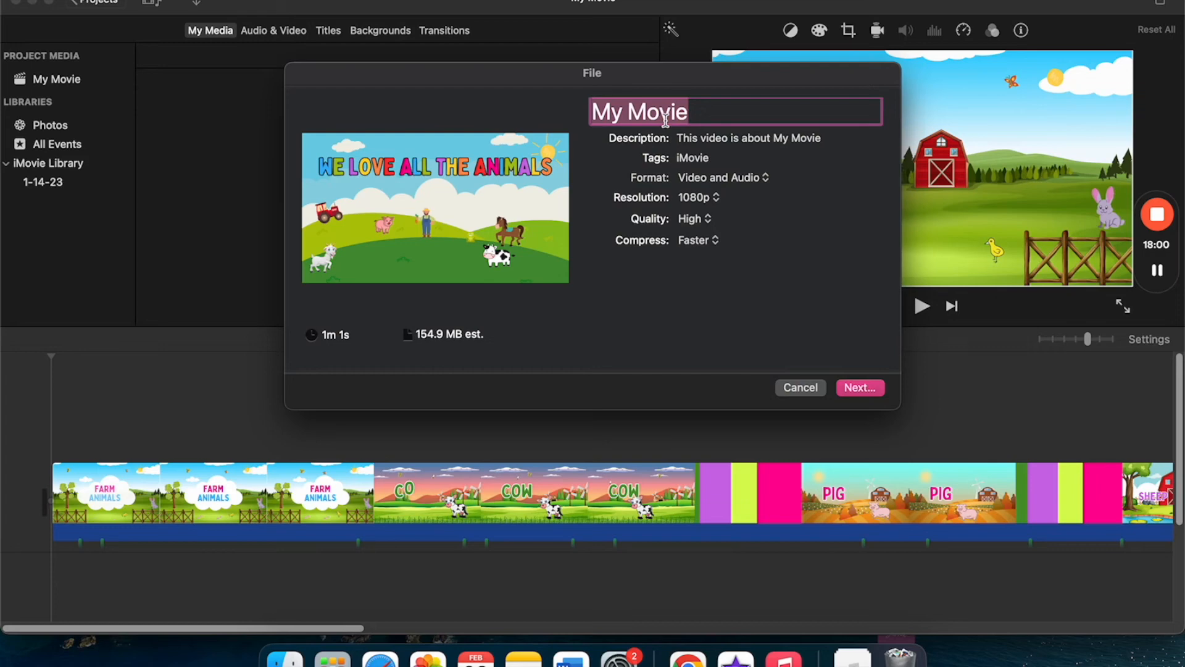
{"action": "type", "text": "Farm ani"}
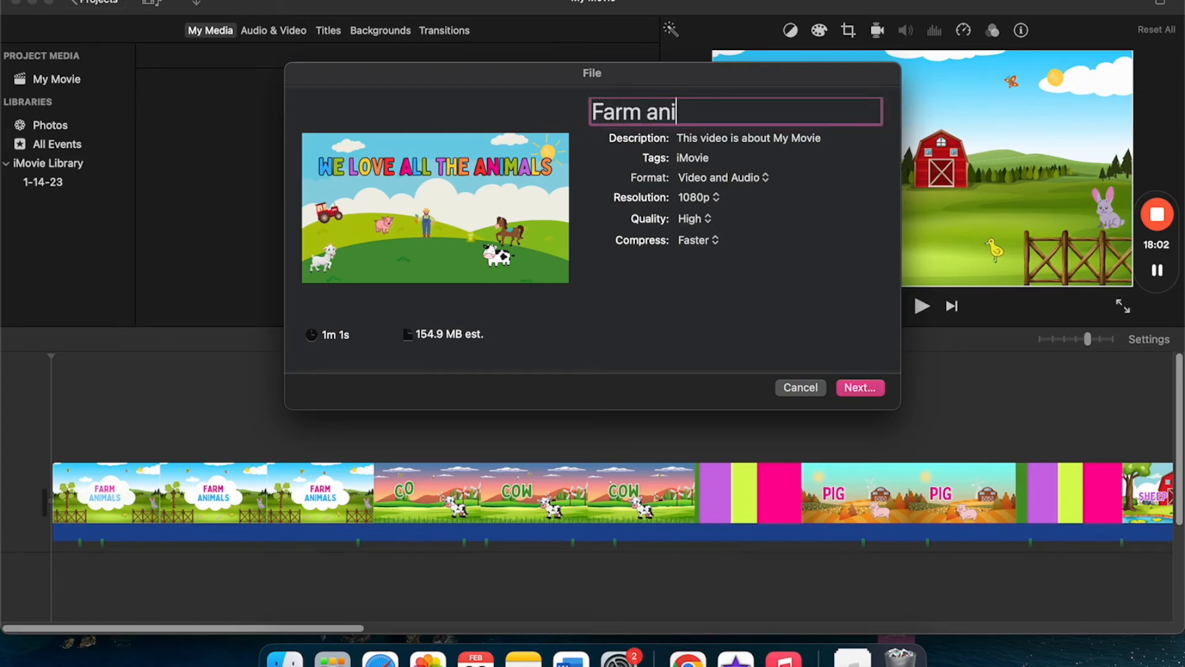
{"action": "type", "text": "mals "}
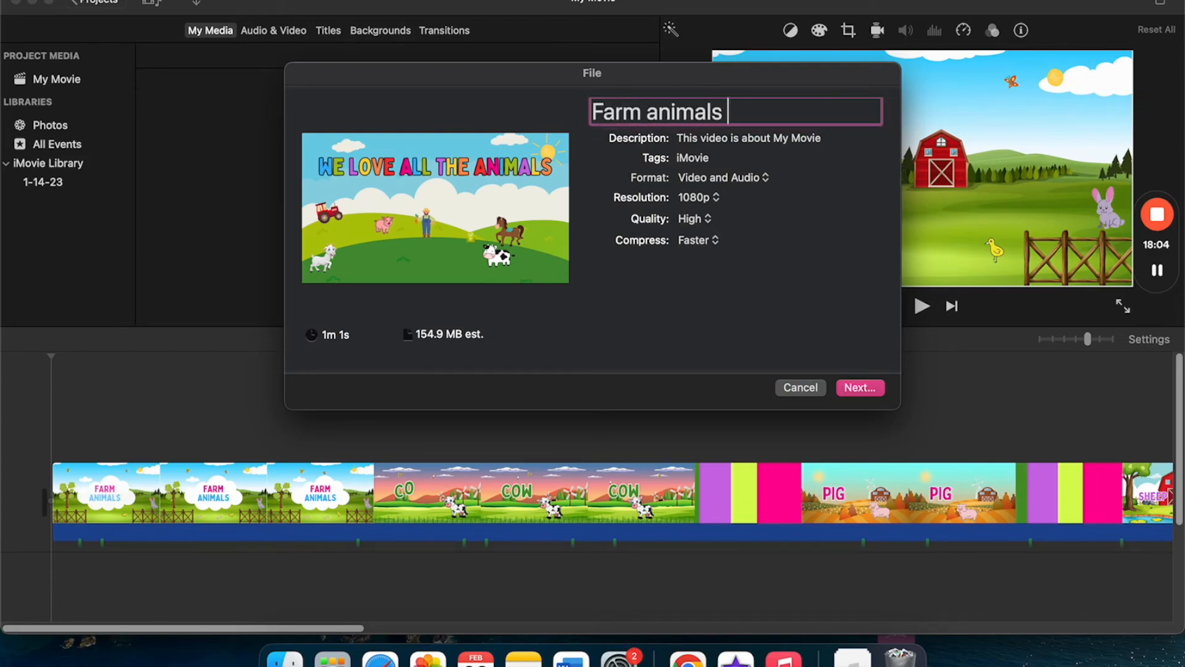
{"action": "type", "text": "Toddlers"}
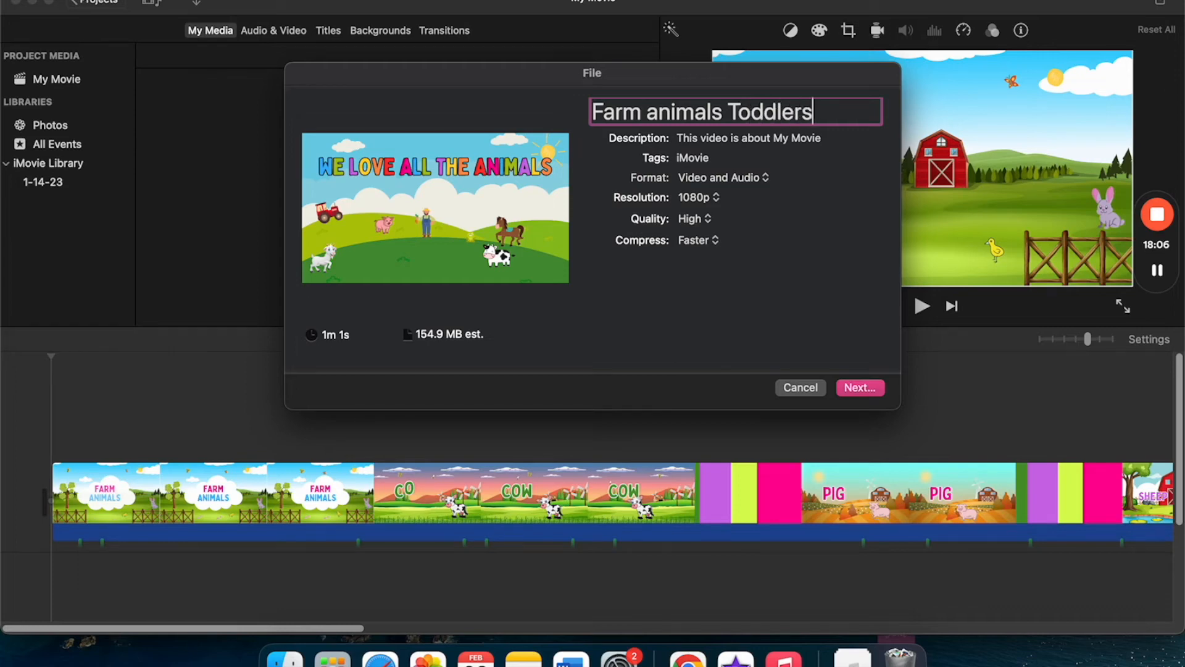
Export the movie file to the Downloads folder under the name Farm animals Toddlers.
{"action": "left_click", "coordinate": [858, 388]}
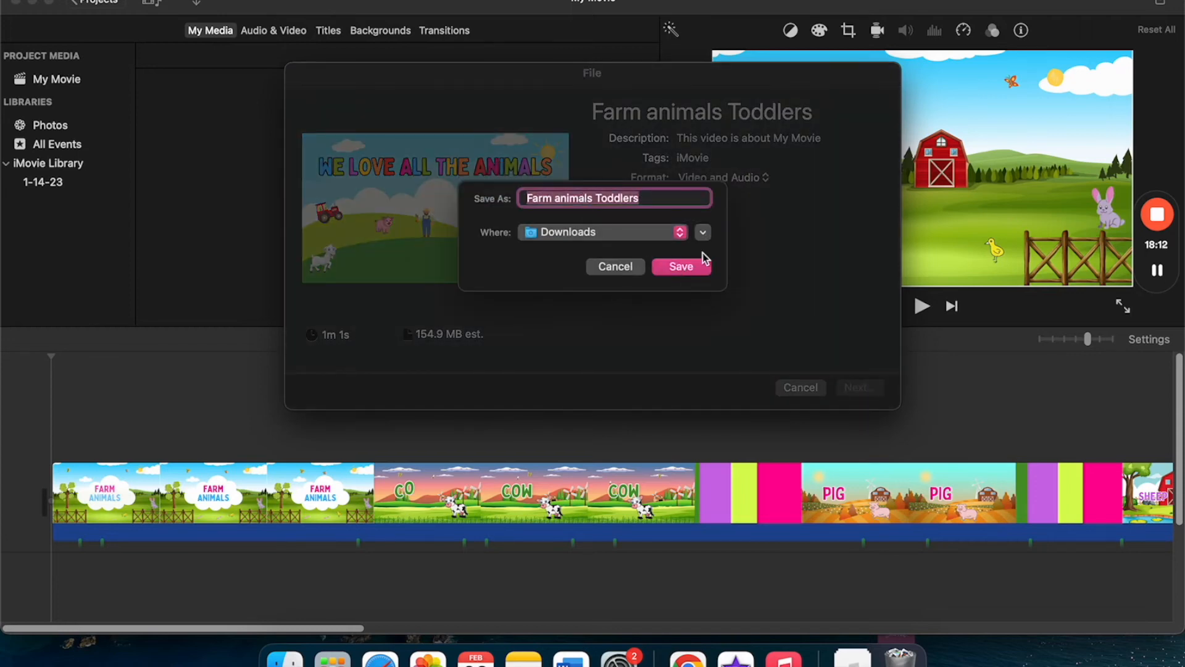
{"action": "left_click", "coordinate": [549, 235]}
{"action": "left_click", "coordinate": [551, 234]}
{"action": "left_click", "coordinate": [680, 267]}
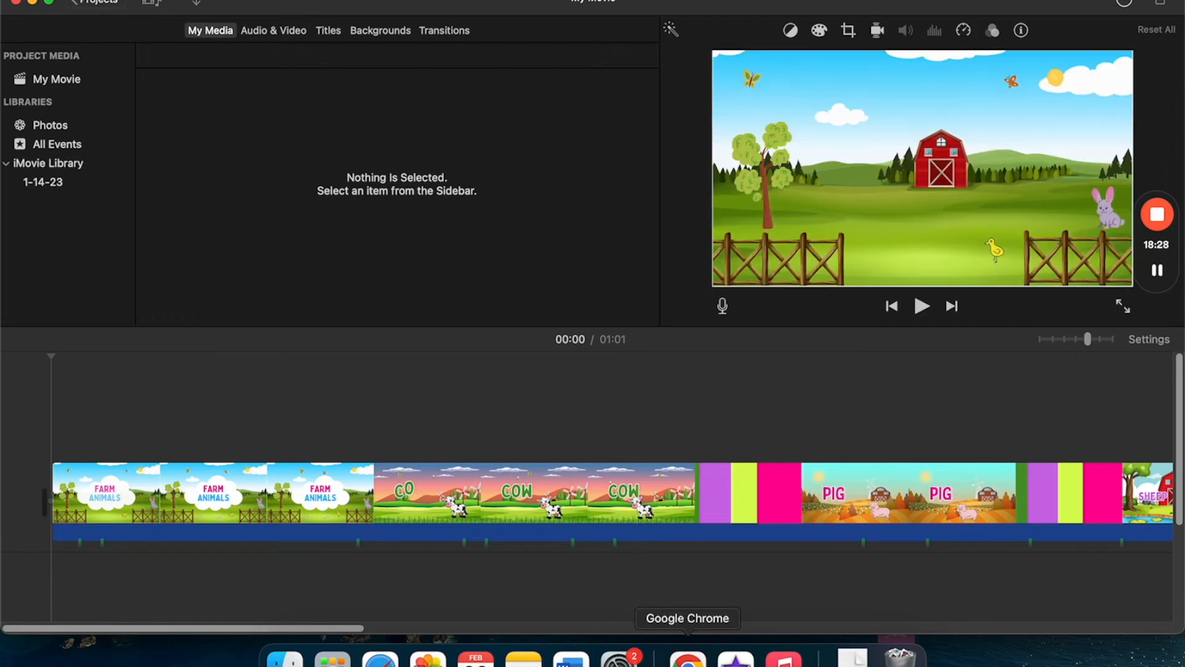
Switch to ElevenLabs in Chrome, remove the existing Speech to Speech recording and open the audio recorder.
{"action": "left_click", "coordinate": [687, 660]}
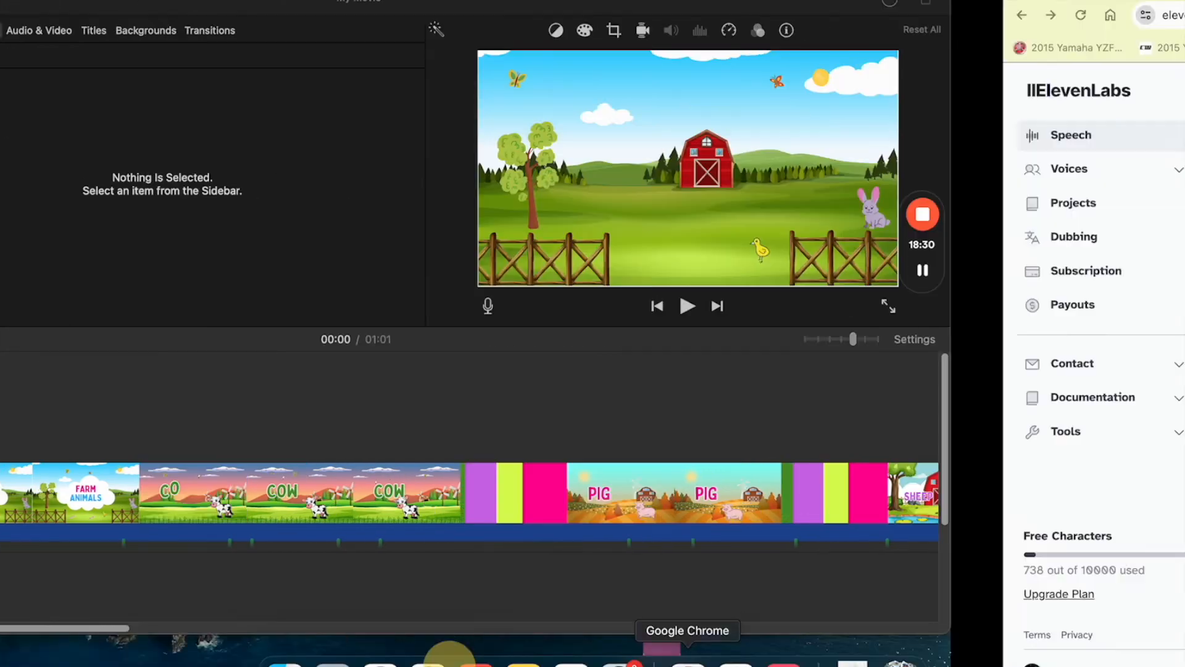
{"action": "scroll", "coordinate": [535, 307], "scroll_direction": "up", "scroll_amount": 10}
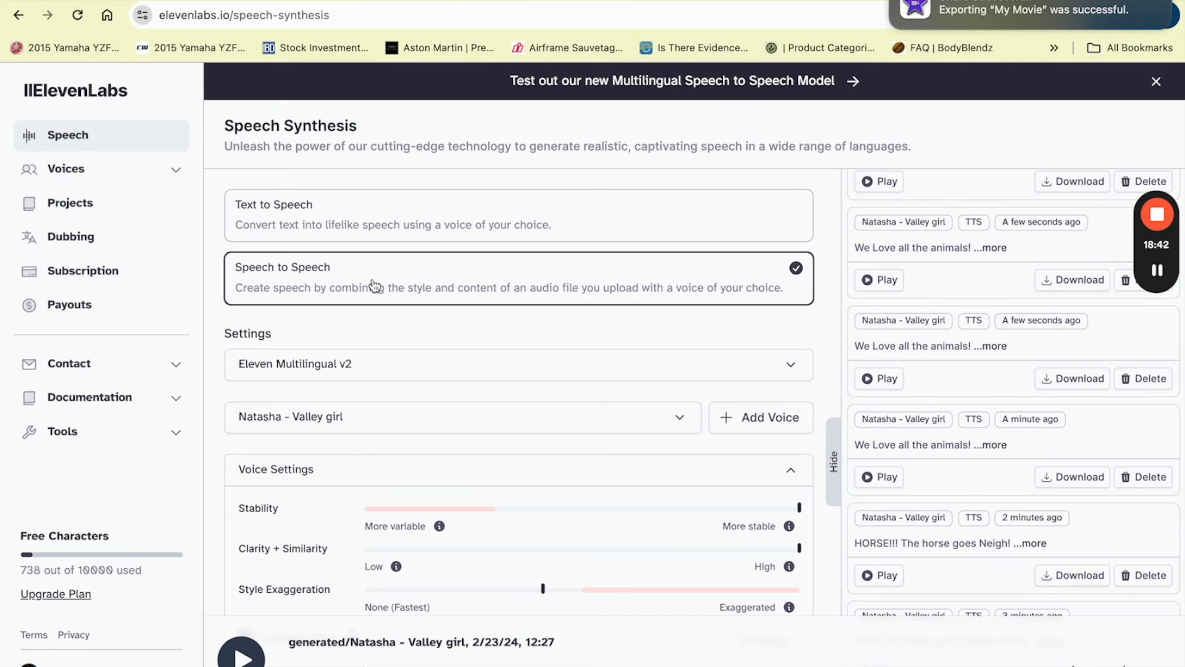
{"action": "scroll", "coordinate": [417, 390], "scroll_direction": "down", "scroll_amount": 8}
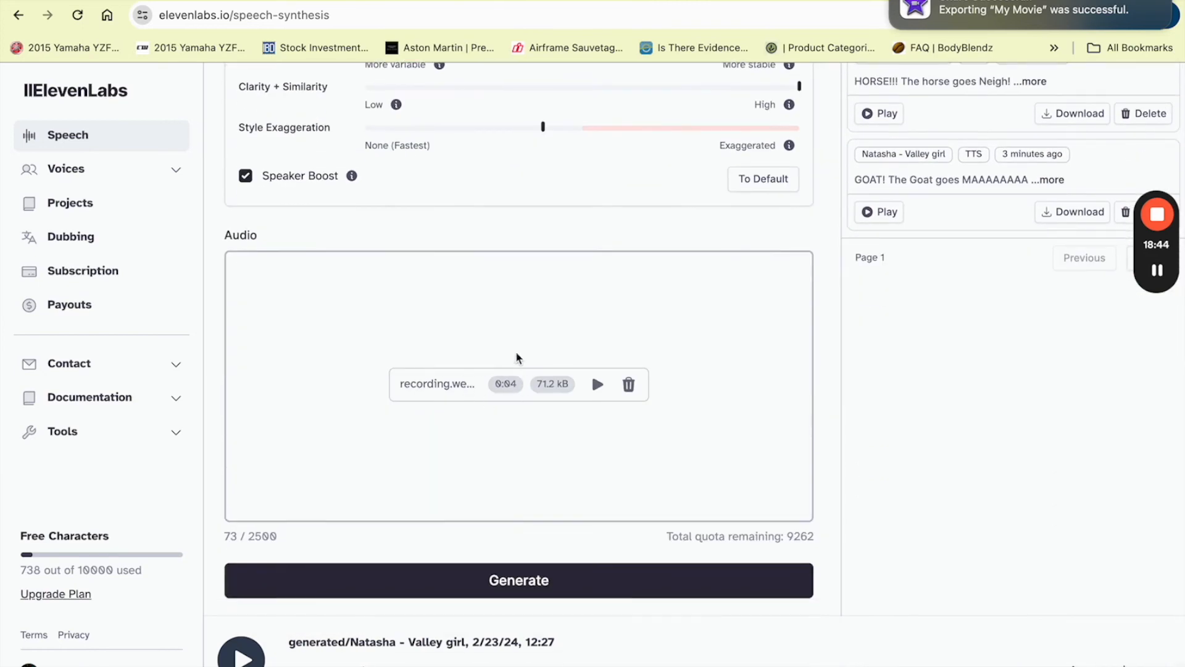
{"action": "left_click", "coordinate": [630, 385]}
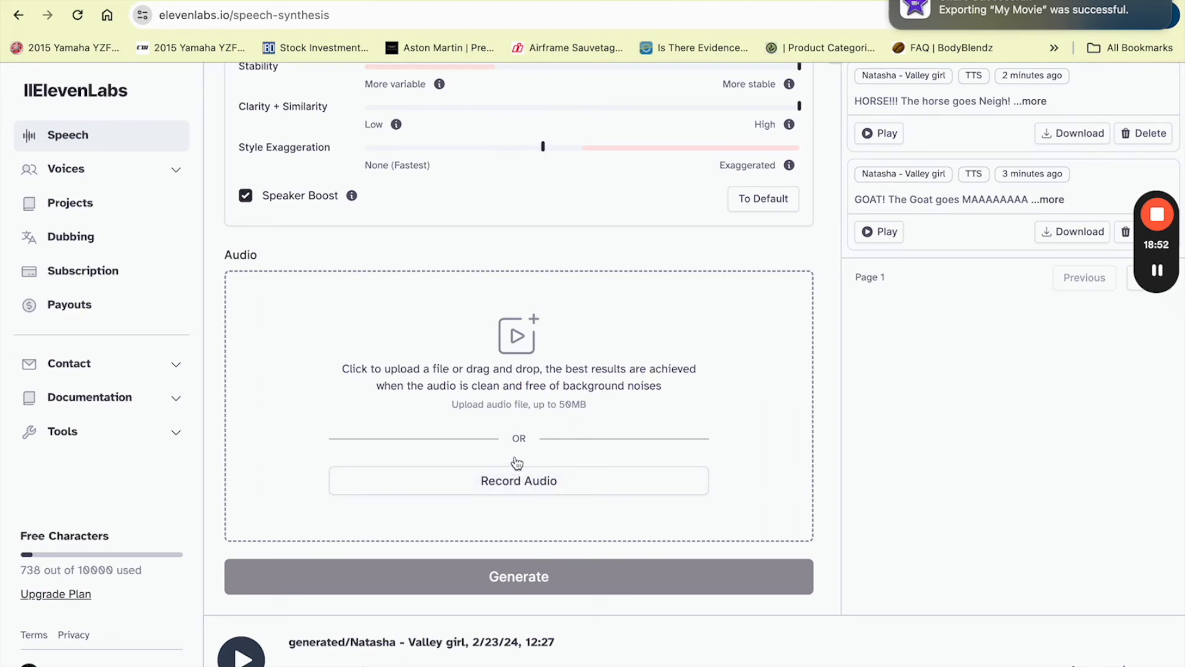
{"action": "left_click", "coordinate": [513, 492]}
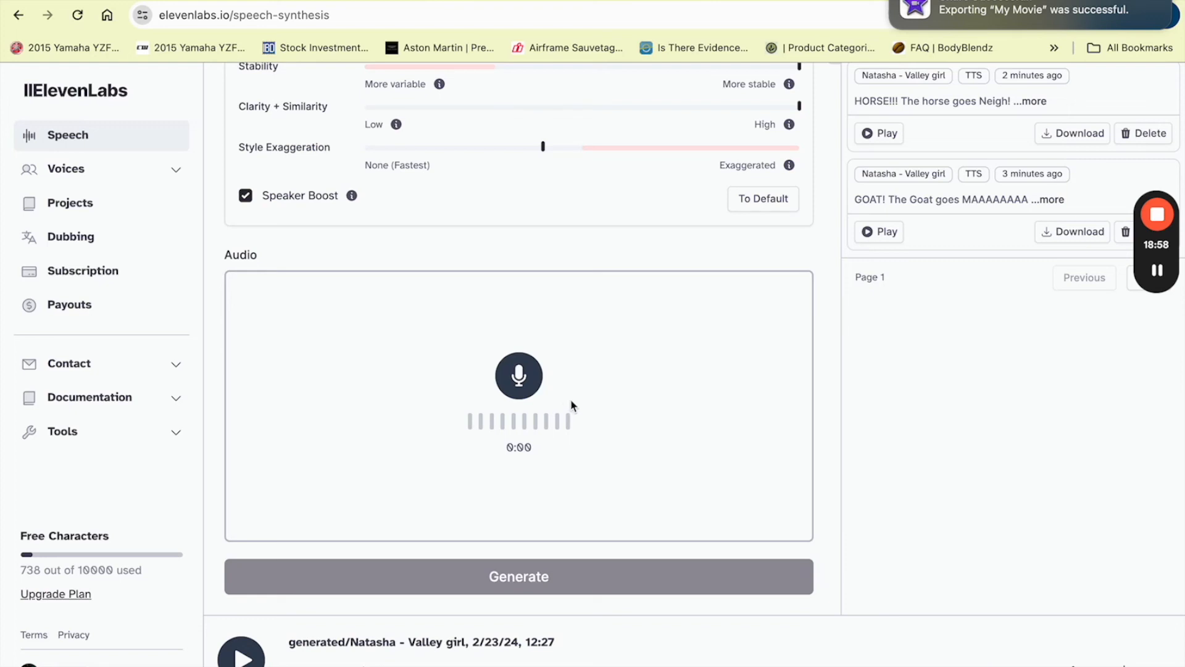
Look through the available voices, the model setting, the voice settings and the recording area for Speech to Speech.
{"action": "scroll", "coordinate": [425, 270], "scroll_direction": "up", "scroll_amount": 3}
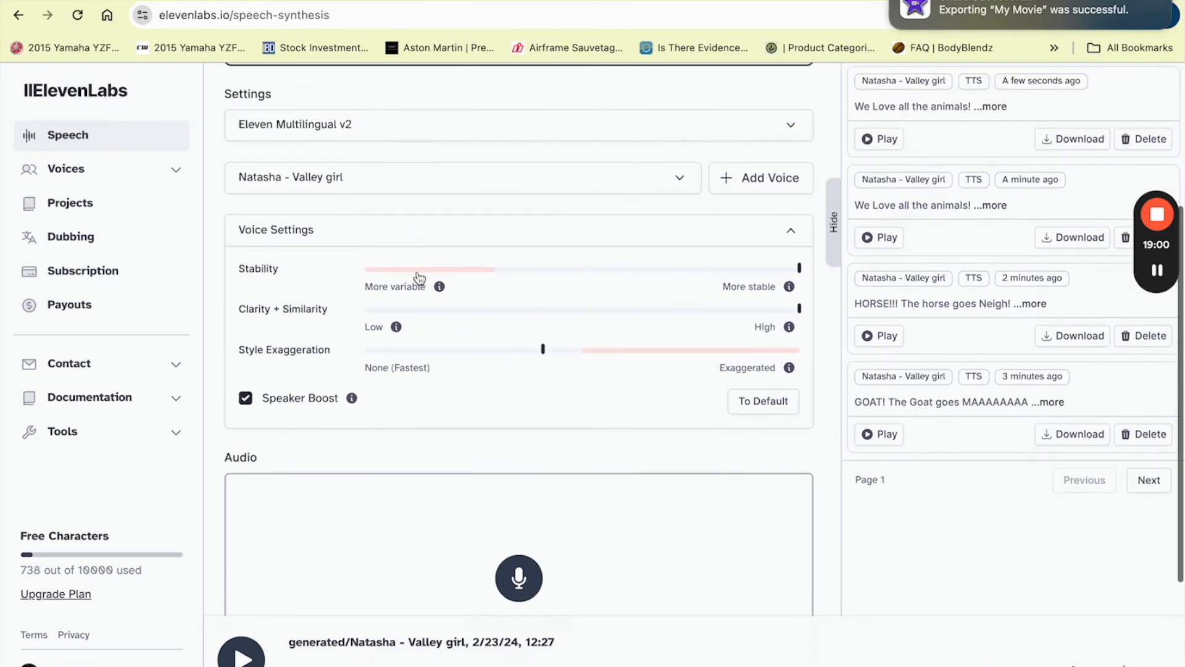
{"action": "scroll", "coordinate": [437, 283], "scroll_direction": "up", "scroll_amount": 2}
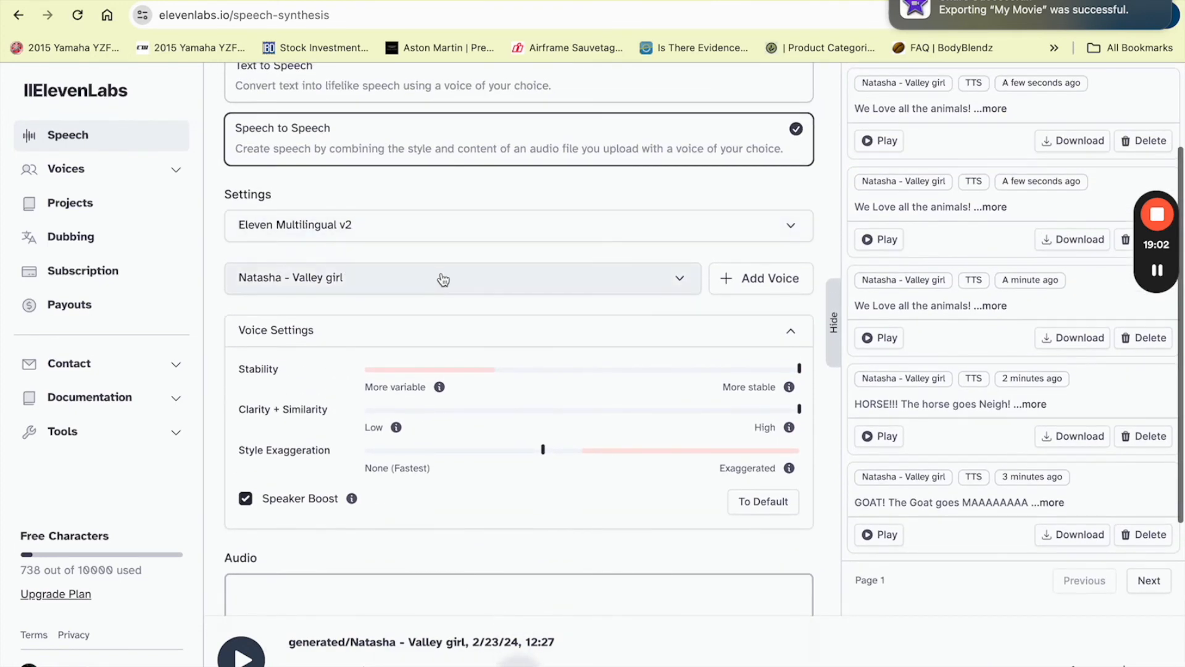
{"action": "left_click", "coordinate": [333, 281]}
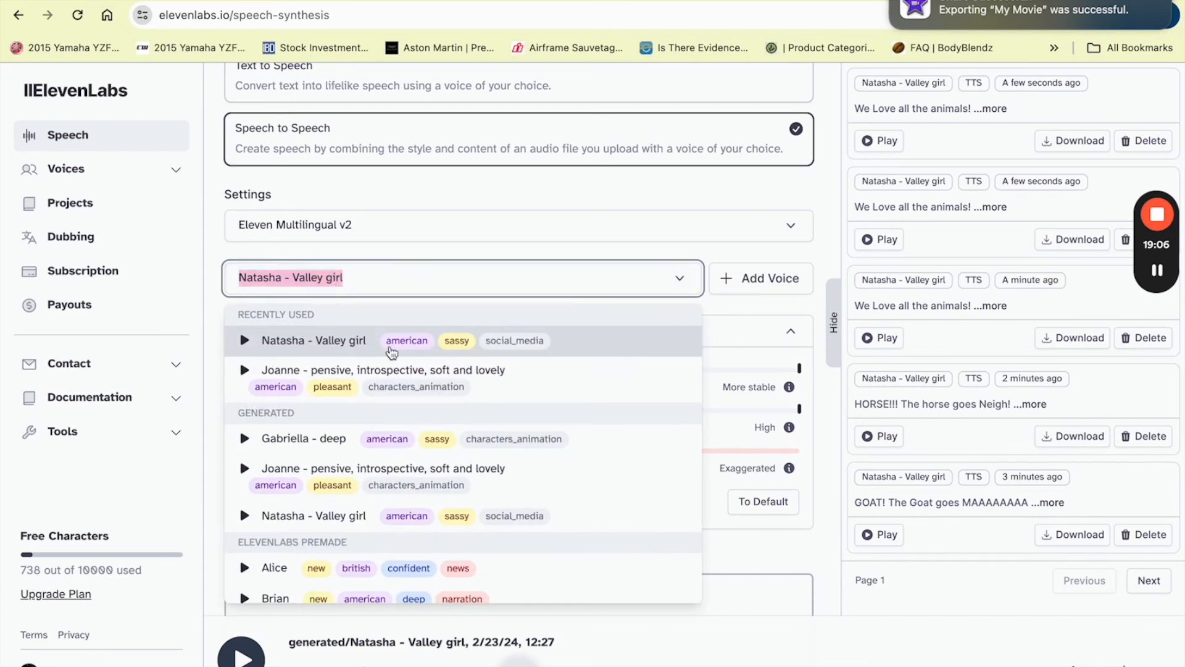
{"action": "scroll", "coordinate": [391, 352], "scroll_direction": "down", "scroll_amount": 2}
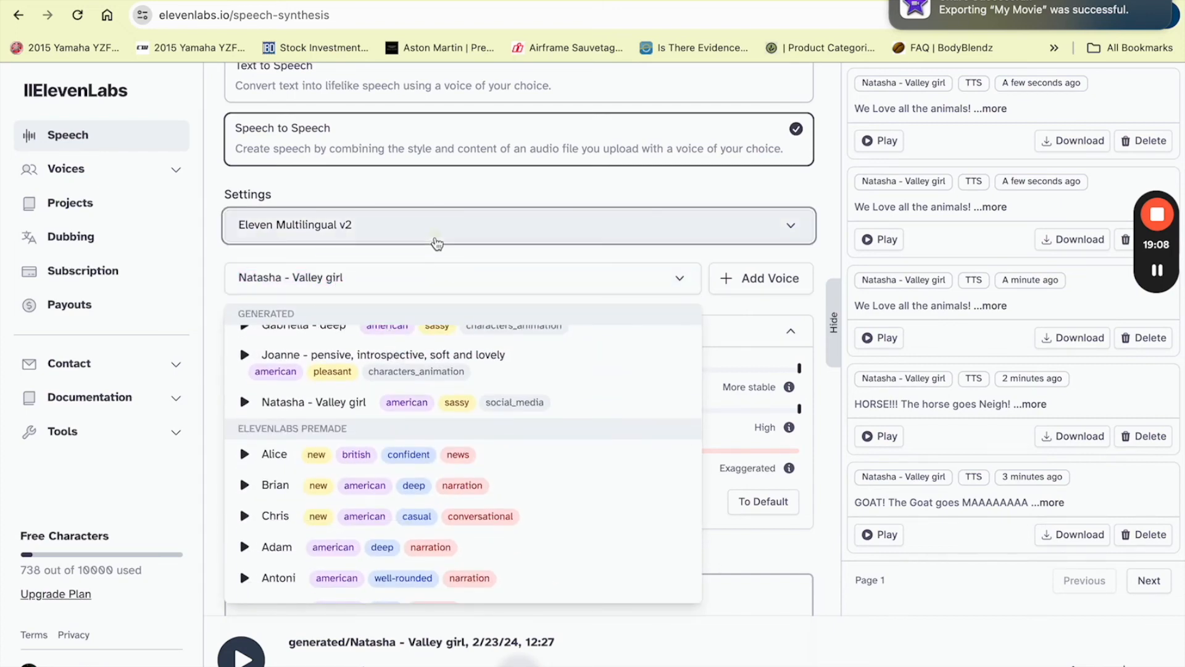
{"action": "left_click", "coordinate": [436, 243]}
{"action": "left_click", "coordinate": [499, 285]}
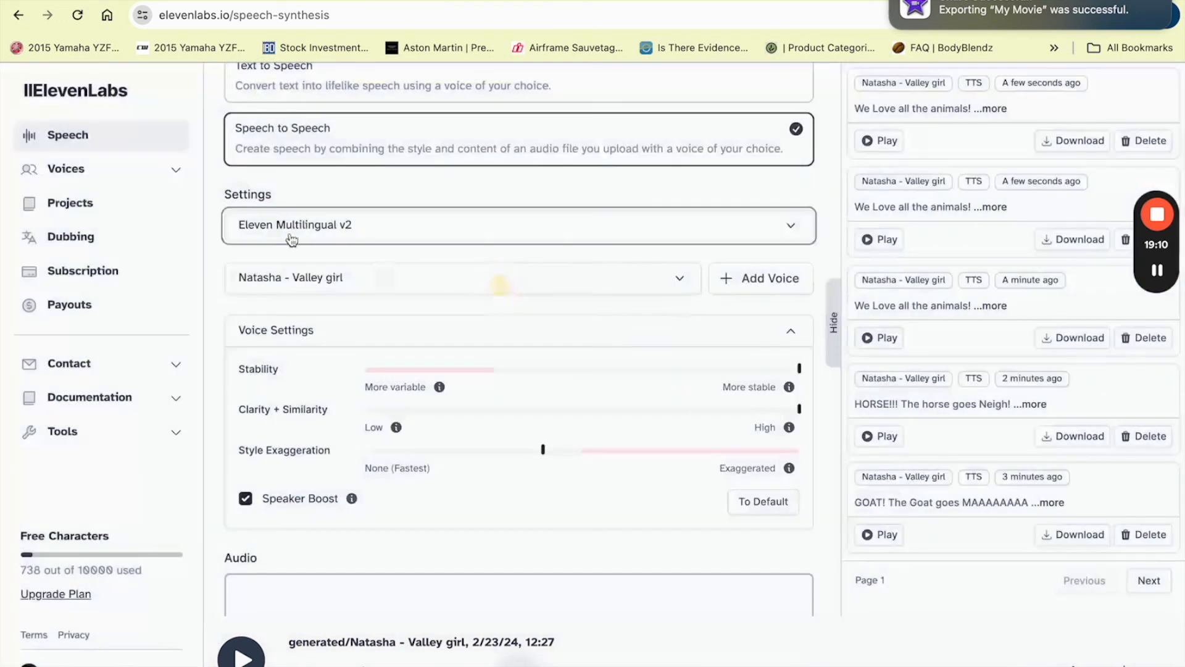
{"action": "scroll", "coordinate": [379, 345], "scroll_direction": "down", "scroll_amount": 5}
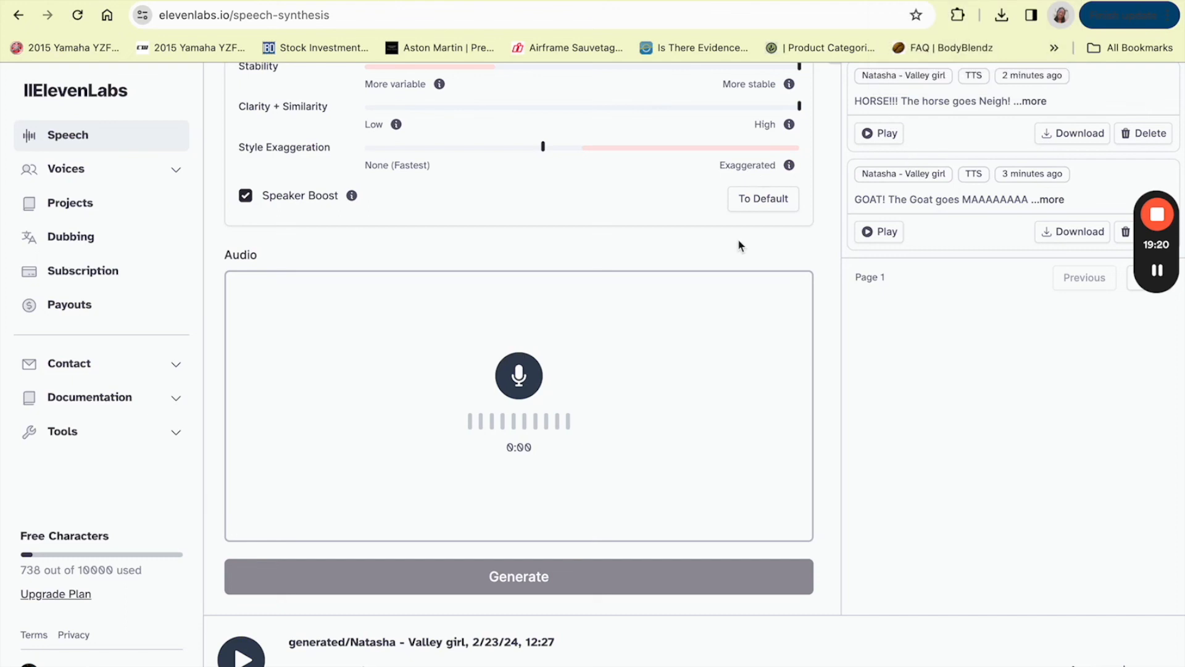
{"action": "scroll", "coordinate": [679, 247], "scroll_direction": "up", "scroll_amount": 2}
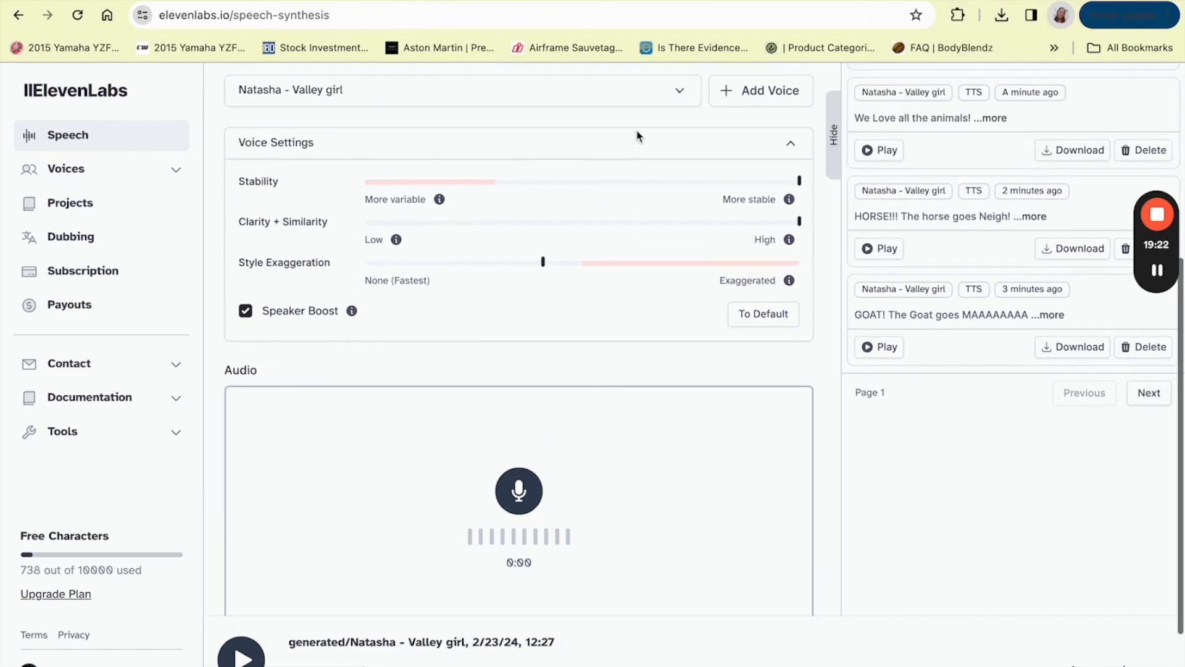
{"action": "scroll", "coordinate": [530, 371], "scroll_direction": "down", "scroll_amount": 2}
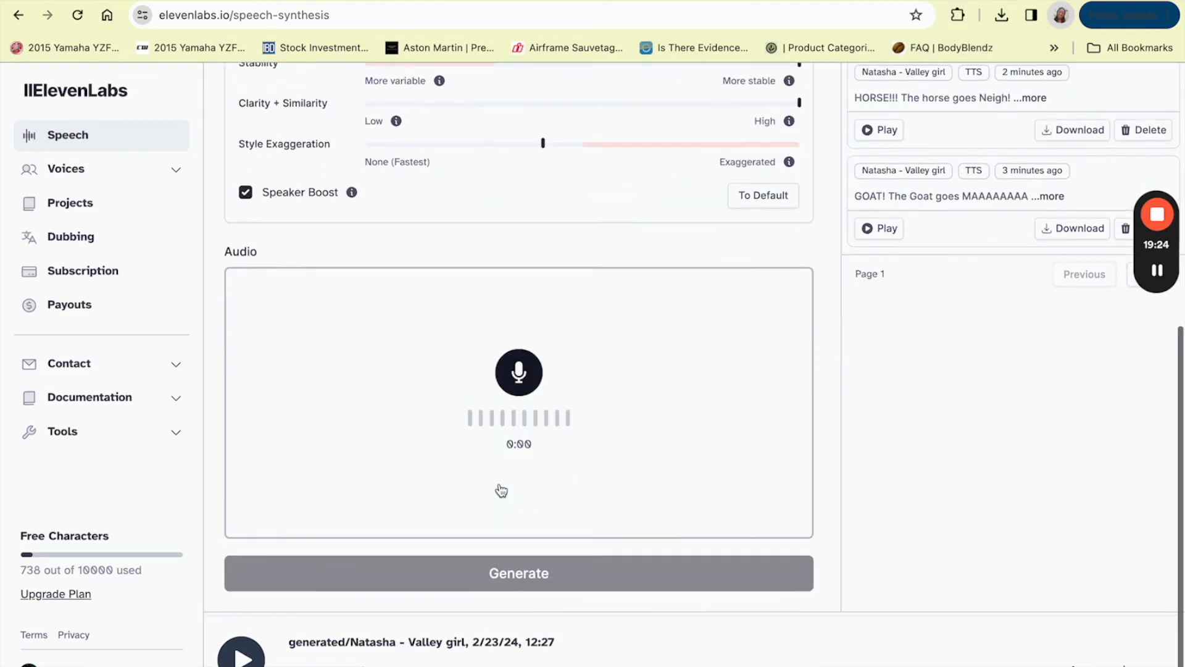
{"action": "scroll", "coordinate": [518, 476], "scroll_direction": "up", "scroll_amount": 8}
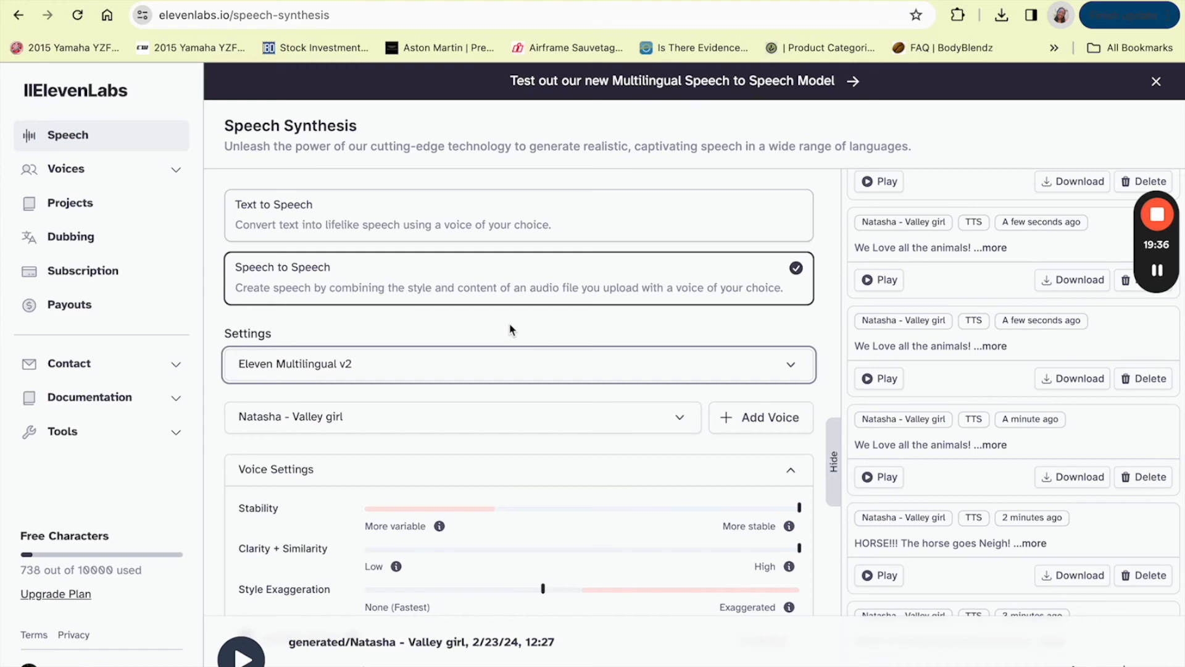
{"action": "scroll", "coordinate": [635, 437], "scroll_direction": "down", "scroll_amount": 1}
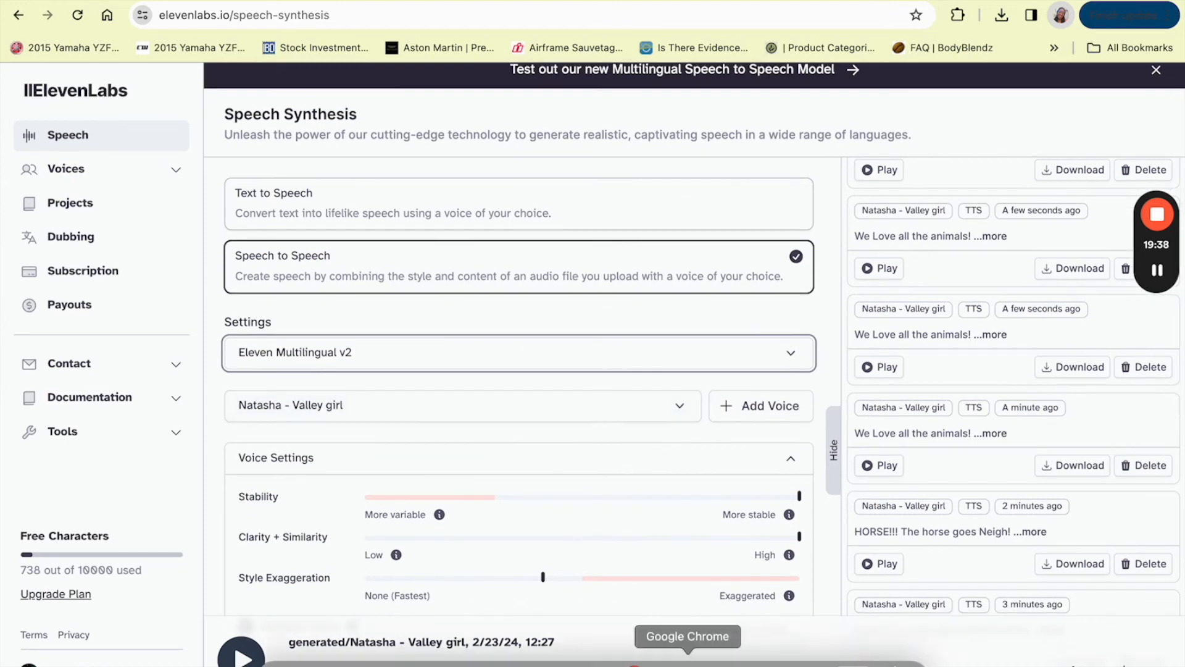
Switch back to the farm animals movie in iMovie.
{"action": "left_click", "coordinate": [735, 658]}
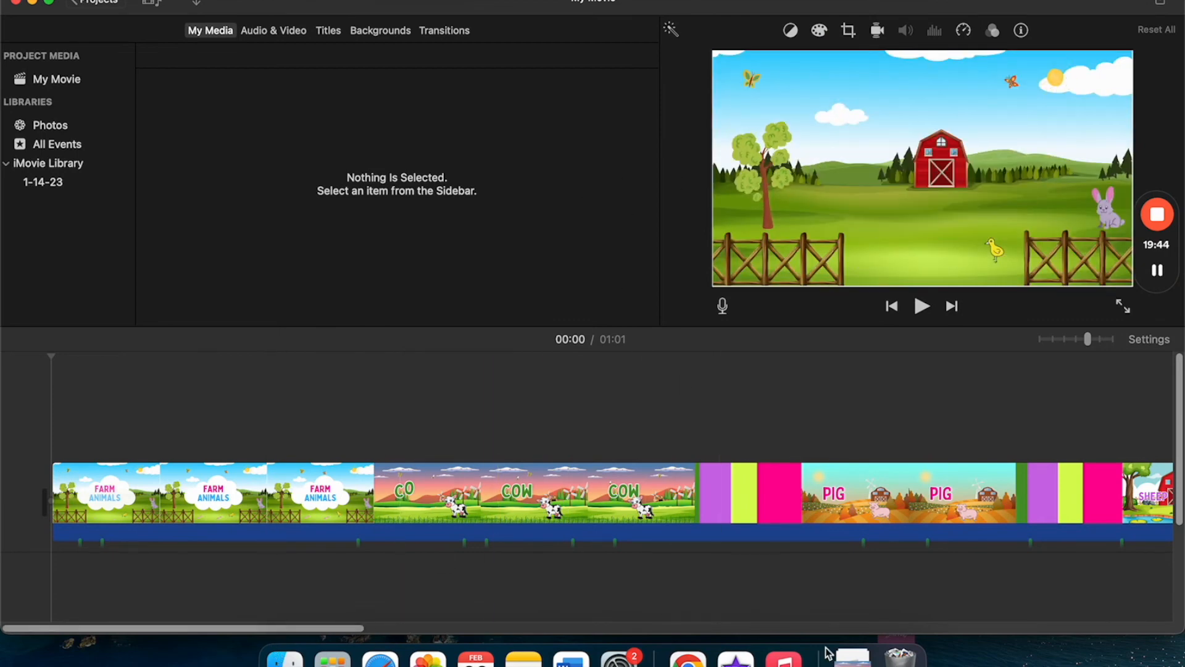
{"action": "mouse_move", "coordinate": [1159, 272]}
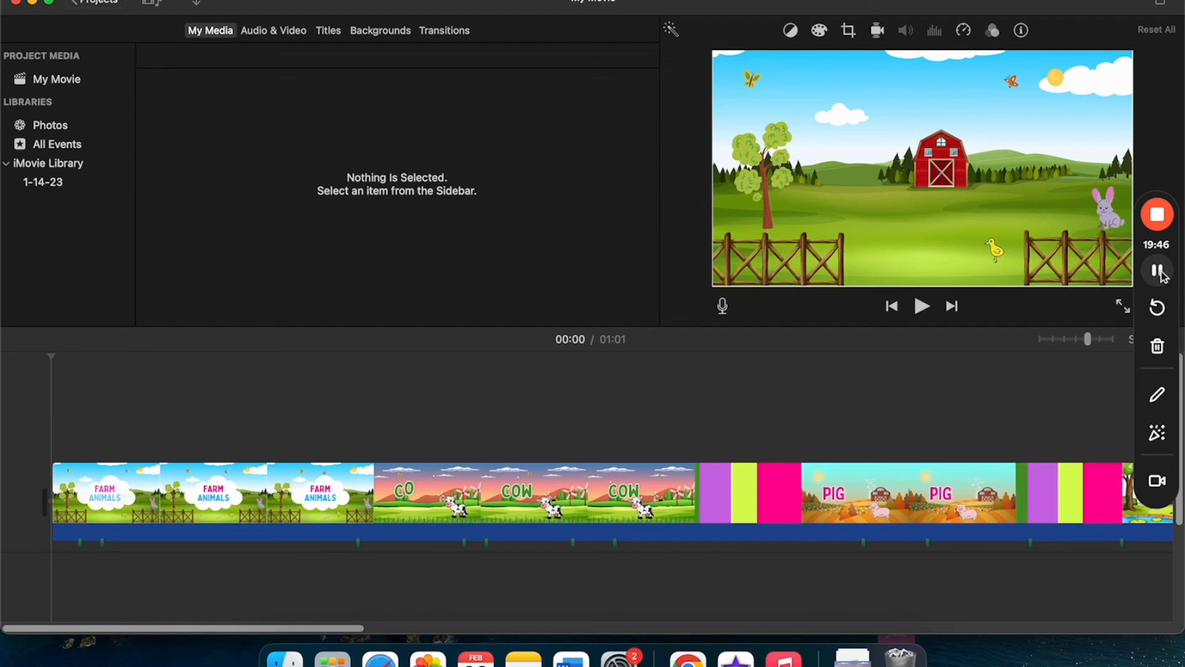
{"action": "left_click", "coordinate": [1158, 273]}
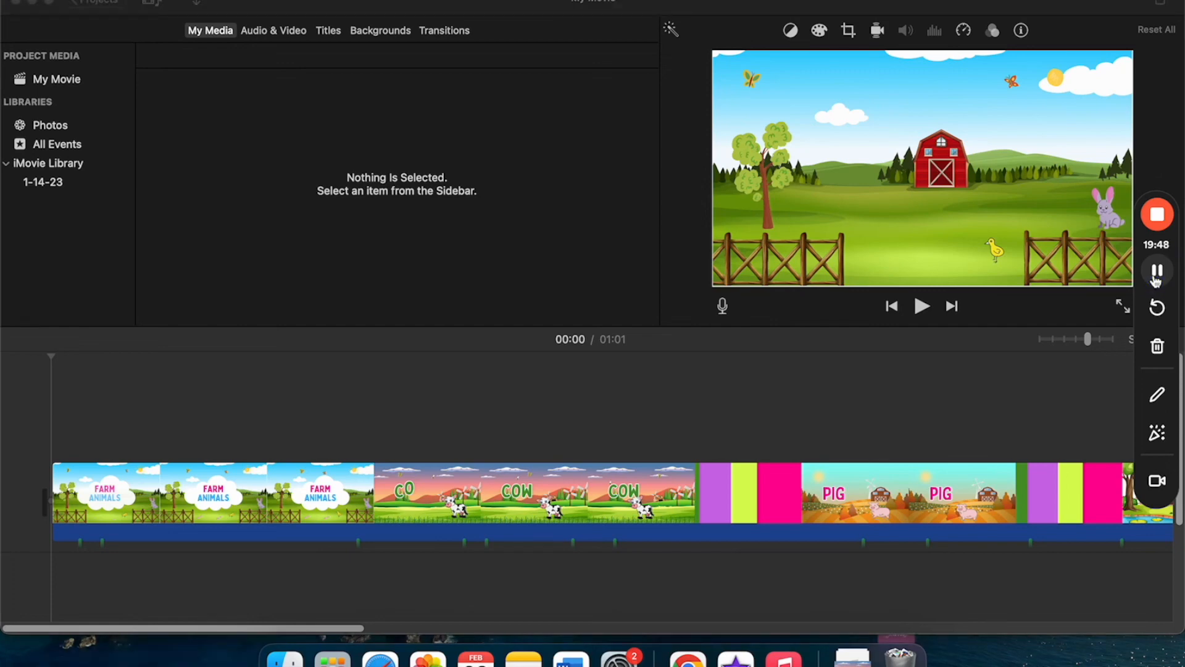